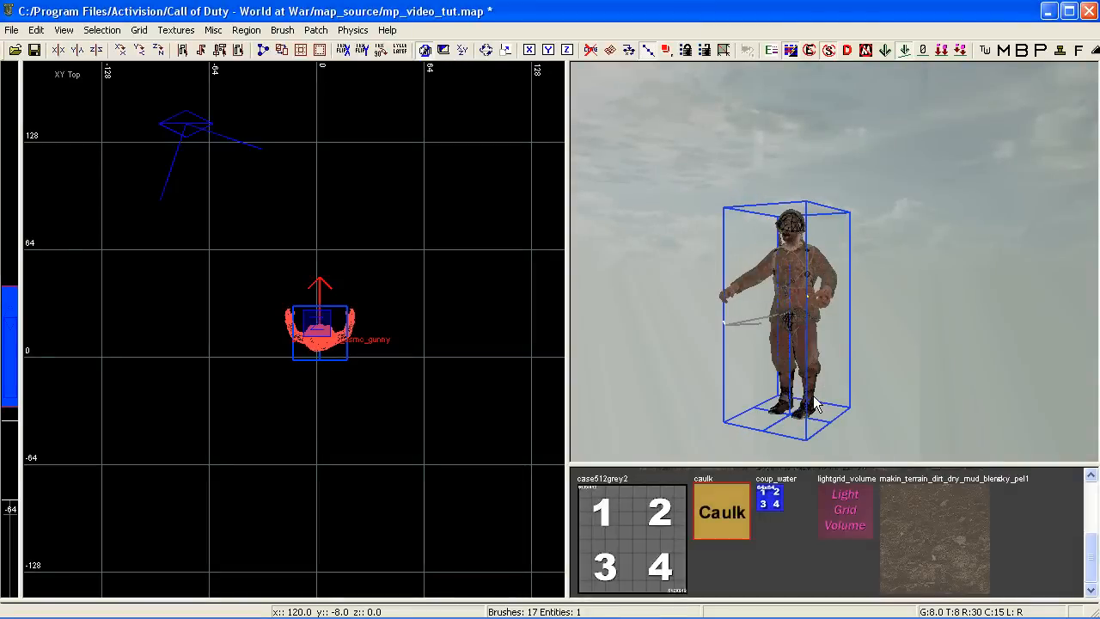
Check the soldier model at the map origin in the top and front views and deselect it
{"action": "right_click_drag", "start_coordinate": [823, 408], "coordinate": [744, 408]}
{"action": "key", "text": "ctrl+Tab"}
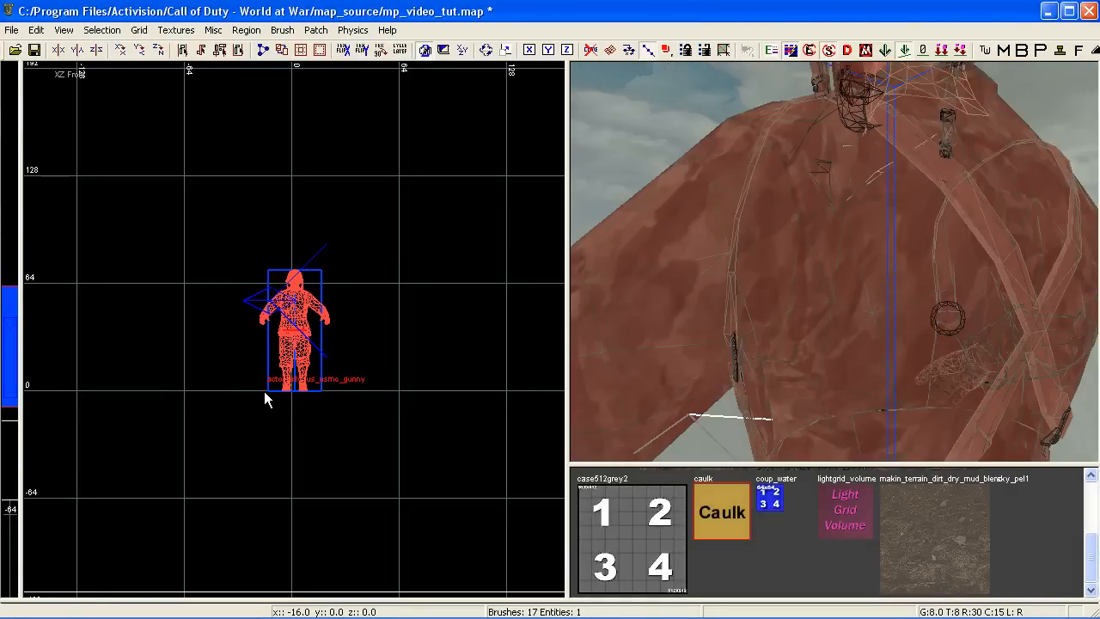
{"action": "scroll", "coordinate": [264, 393], "scroll_direction": "up", "scroll_amount": 3}
{"action": "key", "text": "ctrl+Tab"}
{"action": "key", "text": "ctrl+Tab"}
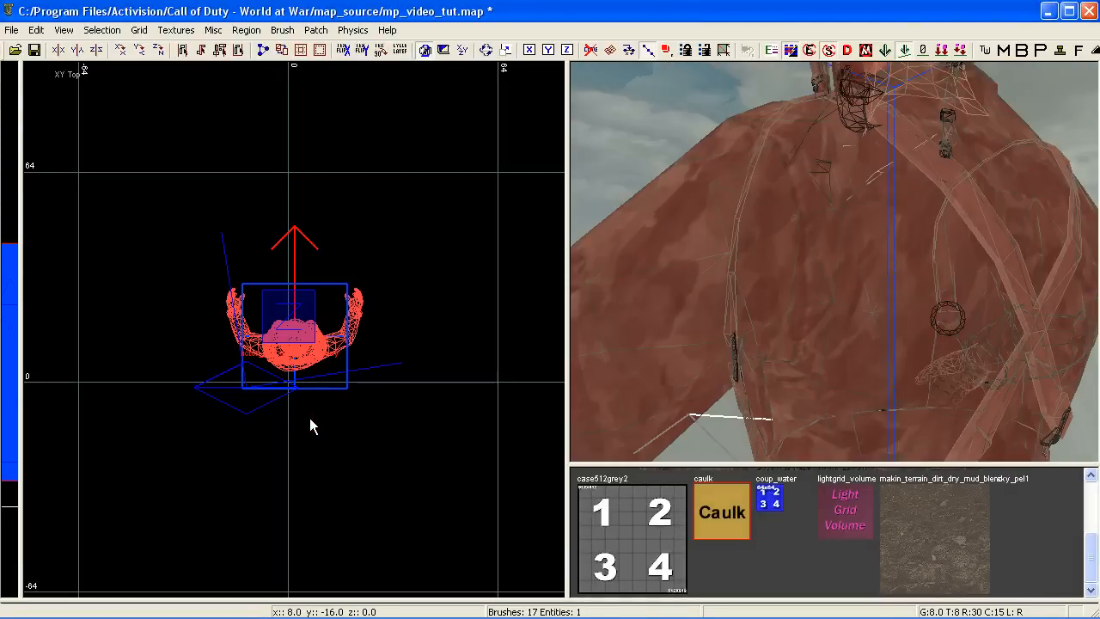
{"action": "scroll", "coordinate": [309, 419], "scroll_direction": "down", "scroll_amount": 3}
{"action": "key", "text": "Escape"}
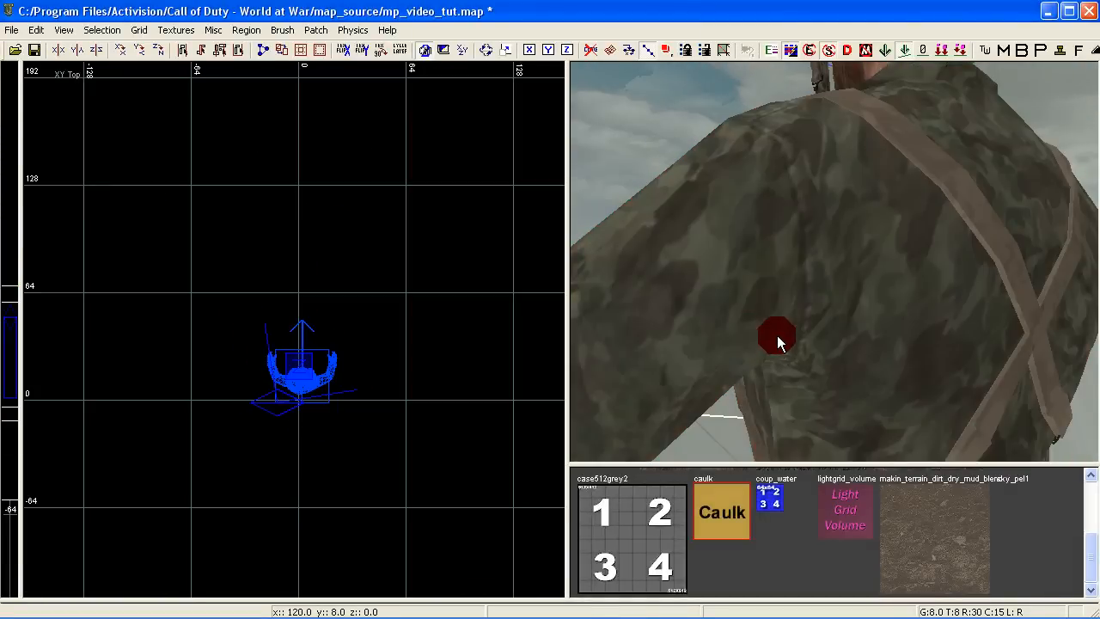
{"action": "scroll", "coordinate": [776, 337], "scroll_direction": "down", "scroll_amount": 5}
{"action": "scroll", "coordinate": [742, 440], "scroll_direction": "up", "scroll_amount": 2}
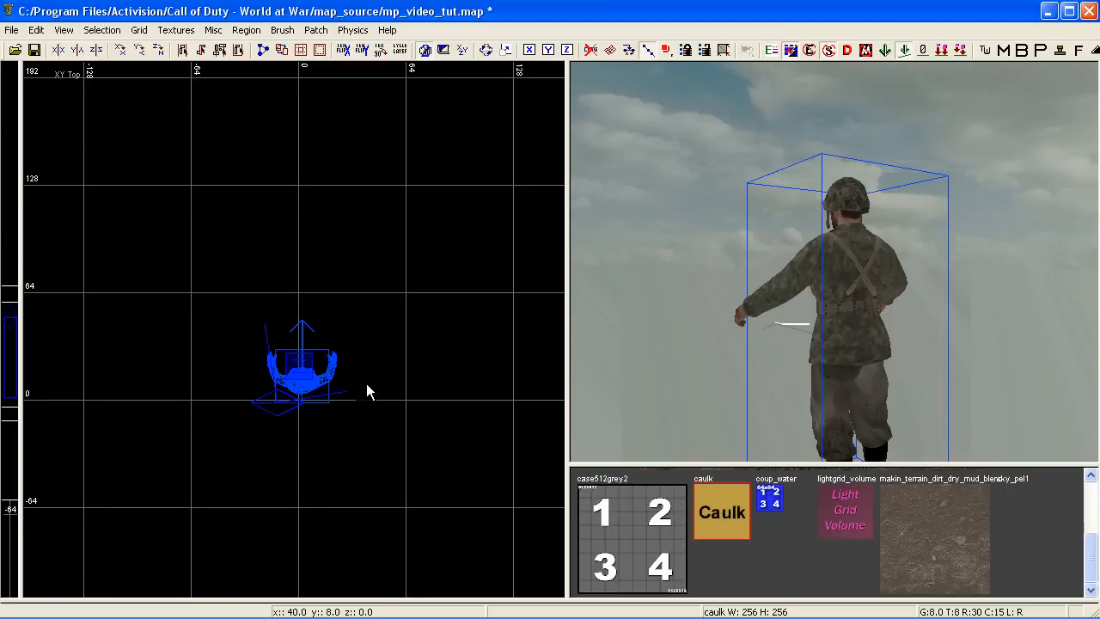
Set the grid to 8 units and create a 64 x 64 x 64 caulk brush in front of the soldier
{"action": "right_click_drag", "start_coordinate": [367, 383], "coordinate": [384, 441]}
{"action": "left_click", "coordinate": [139, 30]}
{"action": "left_click", "coordinate": [167, 119]}
{"action": "right_click_drag", "start_coordinate": [330, 265], "coordinate": [278, 309]}
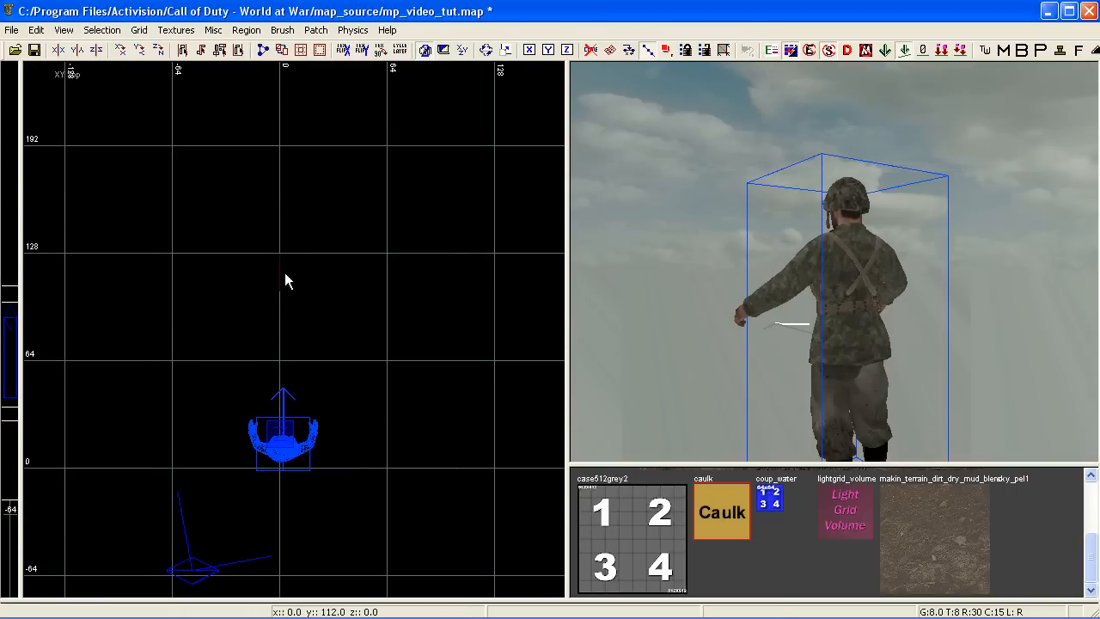
{"action": "left_click_drag", "start_coordinate": [280, 255], "coordinate": [389, 361]}
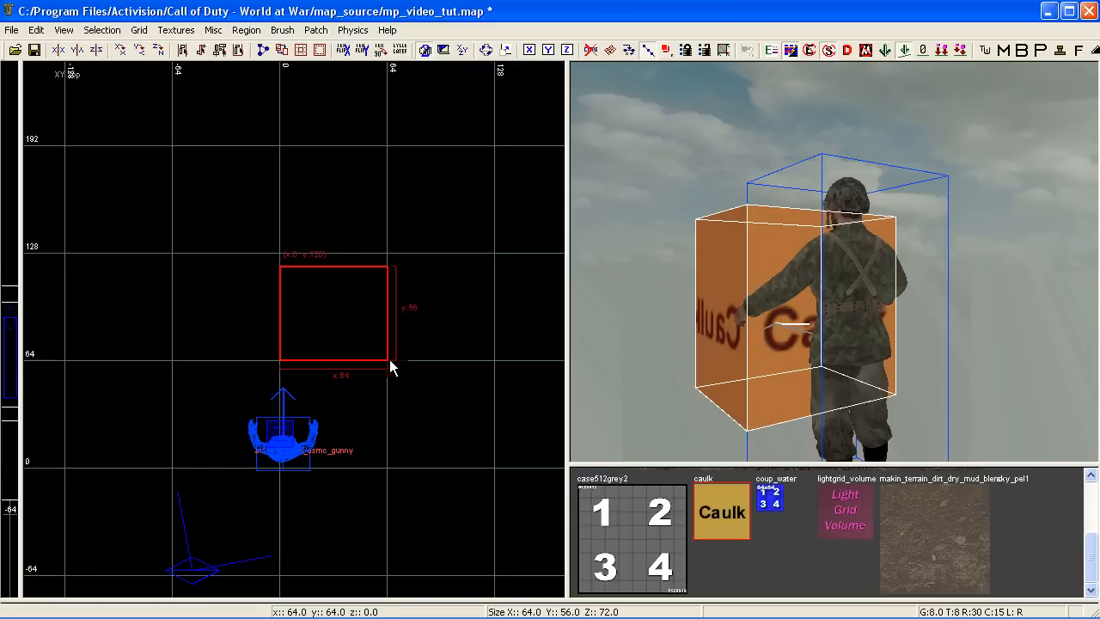
{"action": "key", "text": "ctrl+Tab"}
{"action": "mouse_move", "coordinate": [336, 233]}
{"action": "left_mouse_down"}
{"action": "mouse_move", "coordinate": [333, 220]}
{"action": "mouse_move", "coordinate": [295, 225]}
{"action": "left_mouse_up"}
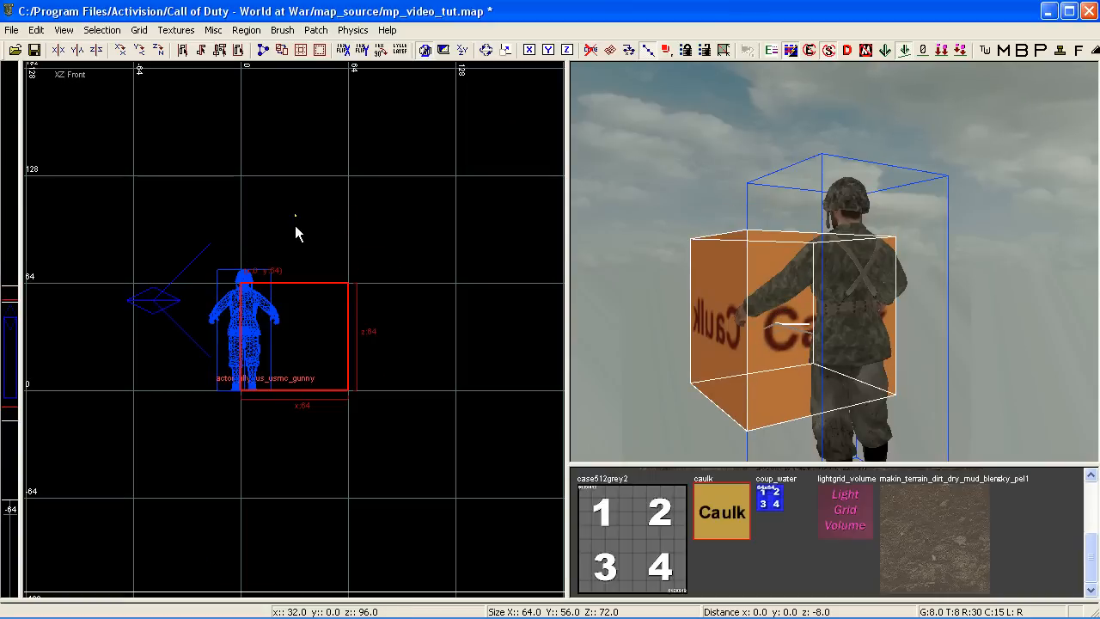
{"action": "scroll", "coordinate": [258, 247], "scroll_direction": "up", "scroll_amount": 3}
{"action": "scroll", "coordinate": [251, 292], "scroll_direction": "down", "scroll_amount": 5}
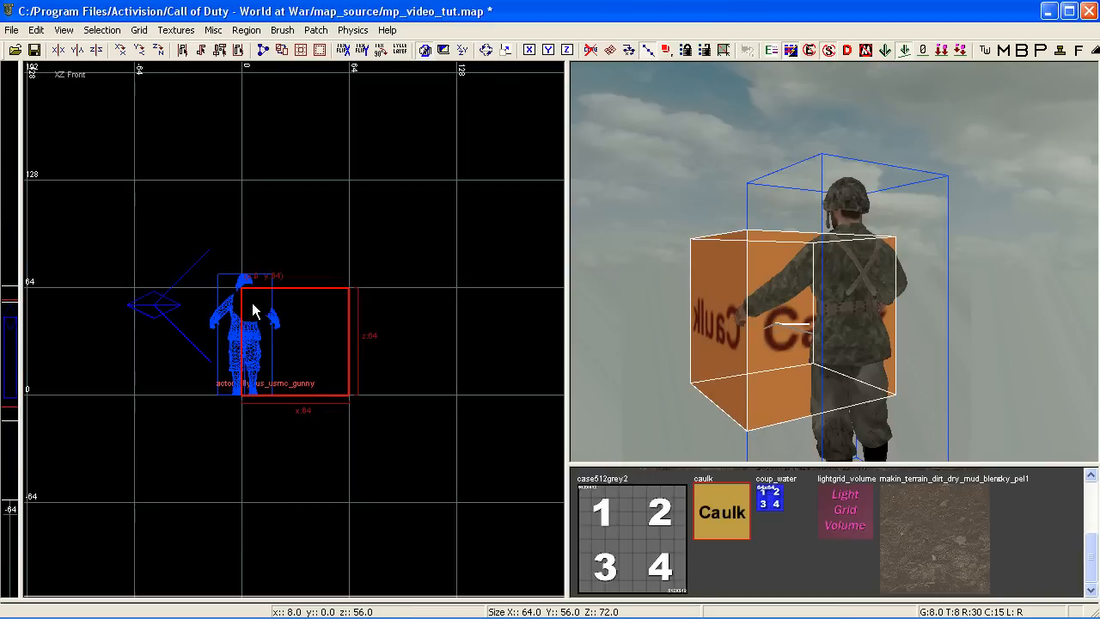
Convert the caulk brush into a square, open-ended cylinder patch using the patch primitives
{"action": "key", "text": "ctrl+Tab"}
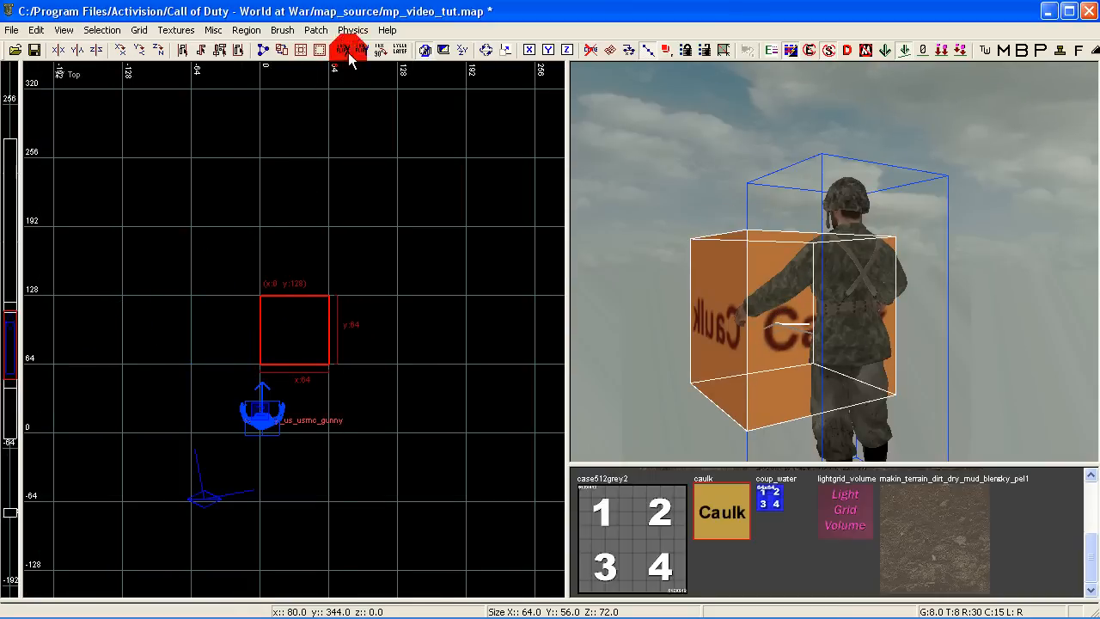
{"action": "left_click", "coordinate": [316, 29]}
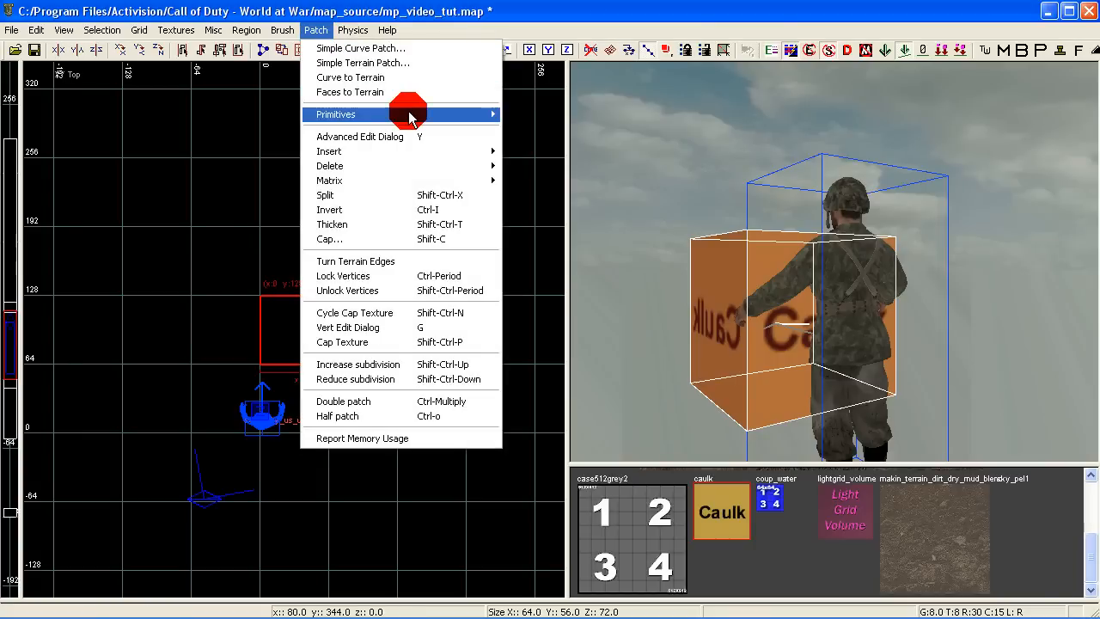
{"action": "mouse_move", "coordinate": [409, 115]}
{"action": "left_click", "coordinate": [534, 225]}
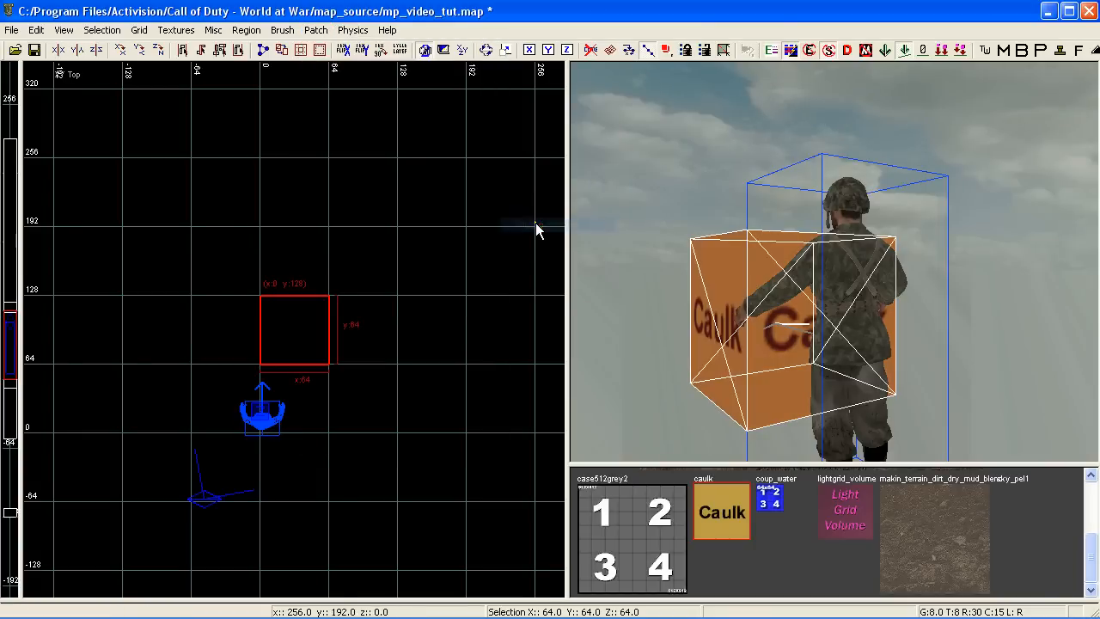
{"action": "mouse_move", "coordinate": [711, 309]}
{"action": "right_mouse_down"}
{"action": "mouse_move", "coordinate": [773, 267]}
{"action": "mouse_move", "coordinate": [722, 241]}
{"action": "mouse_move", "coordinate": [722, 189]}
{"action": "mouse_move", "coordinate": [720, 304]}
{"action": "right_mouse_up"}
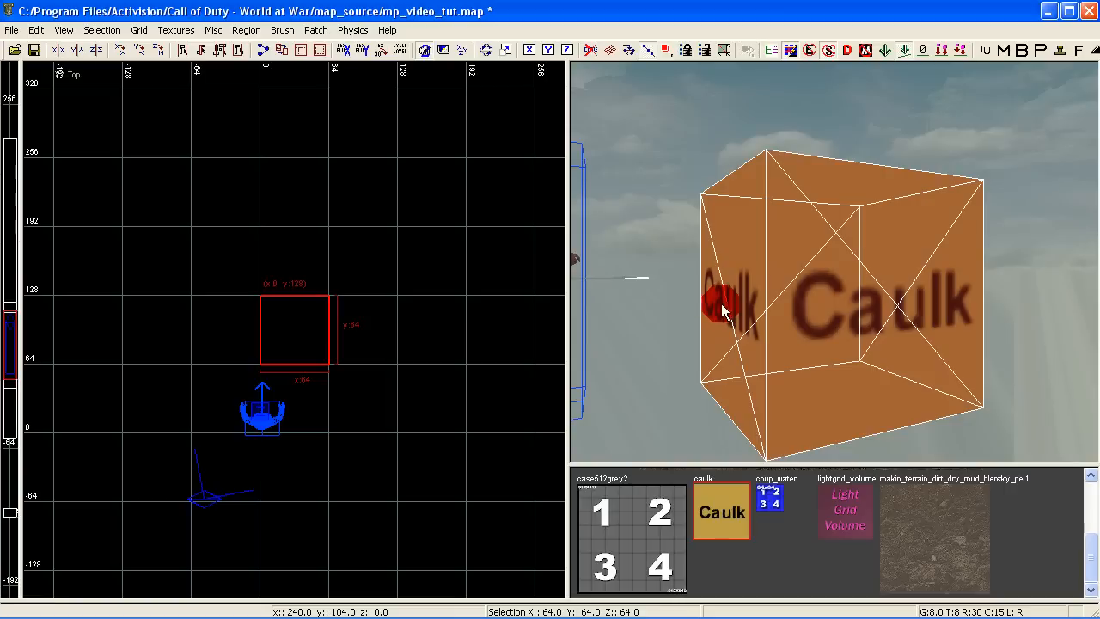
{"action": "left_click", "coordinate": [799, 324], "text": "shift"}
{"action": "left_click", "coordinate": [818, 331], "text": "shift"}
{"action": "left_click", "coordinate": [819, 330], "text": "shift"}
{"action": "left_click", "coordinate": [818, 331], "text": "shift"}
{"action": "left_click", "coordinate": [818, 330], "text": "shift"}
{"action": "left_click", "coordinate": [819, 331], "text": "shift"}
Rotate the square patch in the side view so its open ends face along Y, and move it over the soldier
{"action": "key", "text": "ctrl+Tab"}
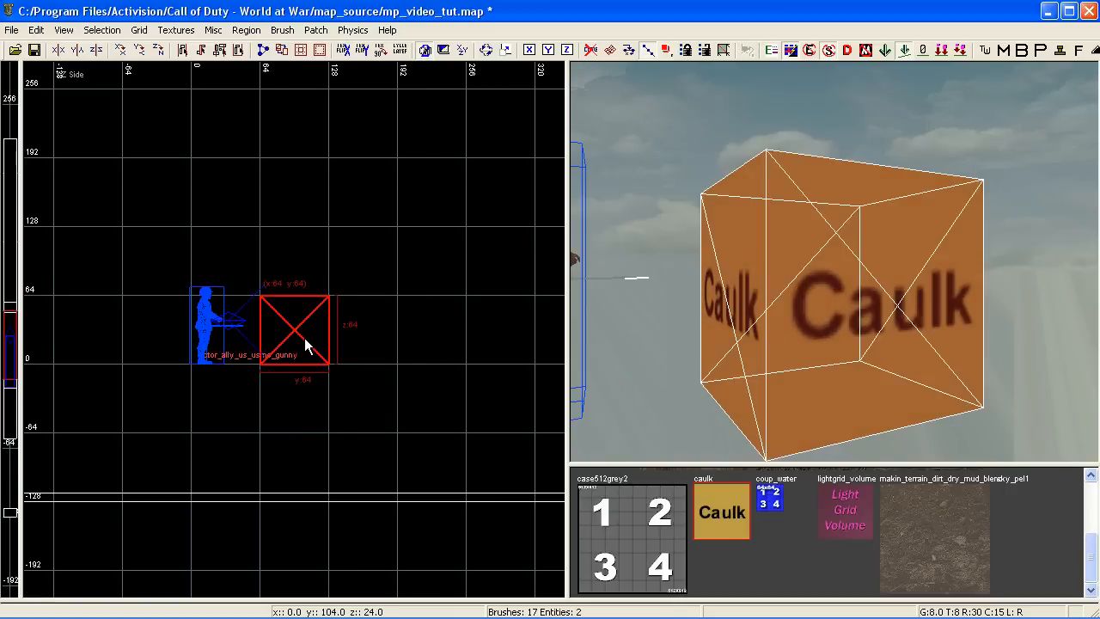
{"action": "scroll", "coordinate": [333, 358], "scroll_direction": "up", "scroll_amount": 2}
{"action": "key", "text": "r"}
{"action": "left_click_drag", "start_coordinate": [379, 331], "coordinate": [380, 311]}
{"action": "key", "text": "r"}
{"action": "right_click_drag", "start_coordinate": [321, 326], "coordinate": [399, 343]}
{"action": "left_click_drag", "start_coordinate": [344, 328], "coordinate": [239, 328]}
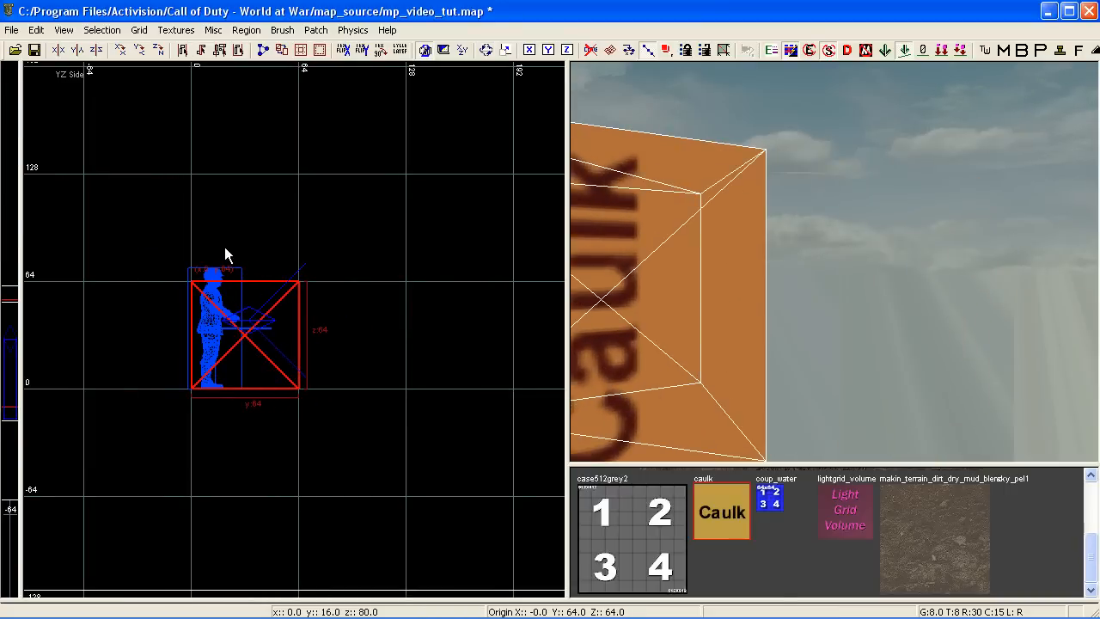
Resize the patch to 72 units high and 128 units wide, centred around the soldier
{"action": "left_click_drag", "start_coordinate": [238, 225], "coordinate": [237, 211]}
{"action": "key", "text": "ctrl+Tab"}
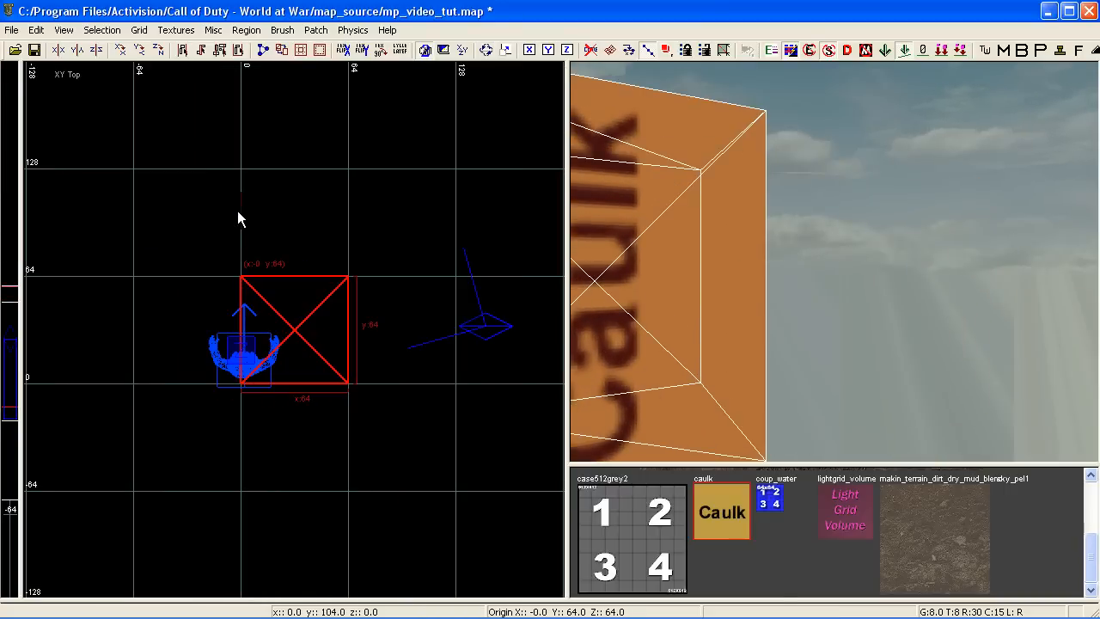
{"action": "left_click_drag", "start_coordinate": [186, 317], "coordinate": [82, 311]}
{"action": "right_click_drag", "start_coordinate": [620, 317], "coordinate": [619, 361]}
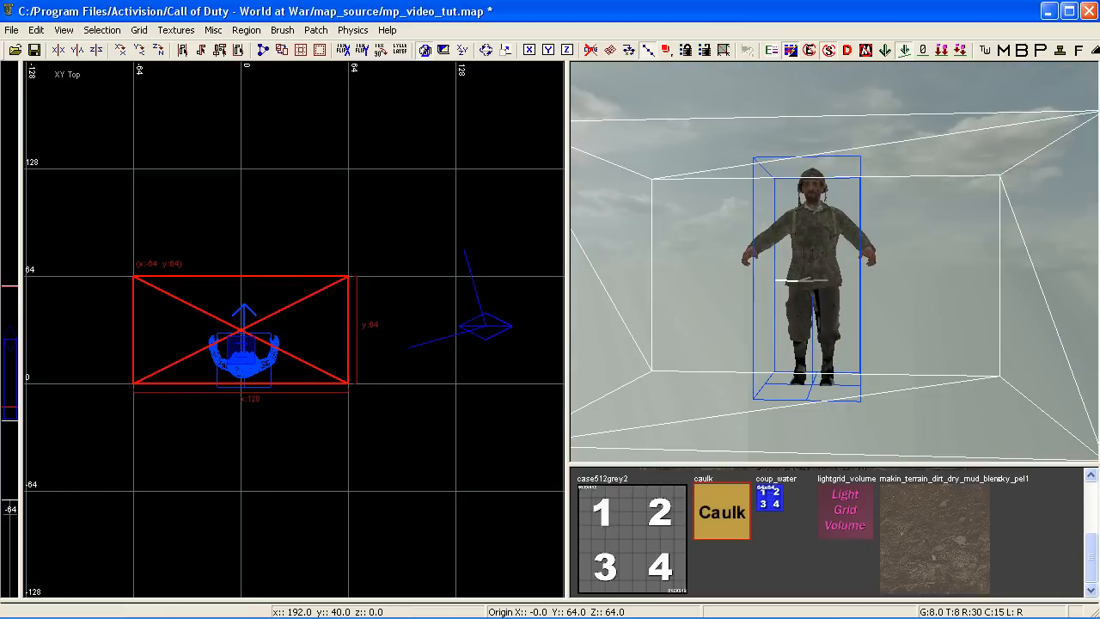
{"action": "key", "text": "ctrl+Tab"}
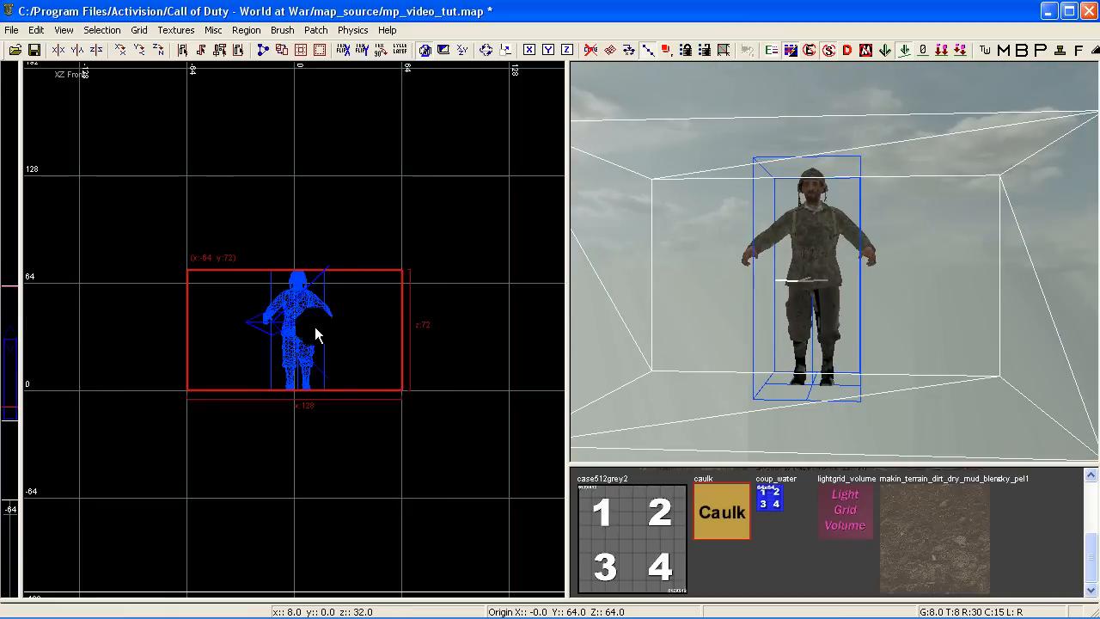
{"action": "scroll", "coordinate": [307, 376], "scroll_direction": "up", "scroll_amount": 2}
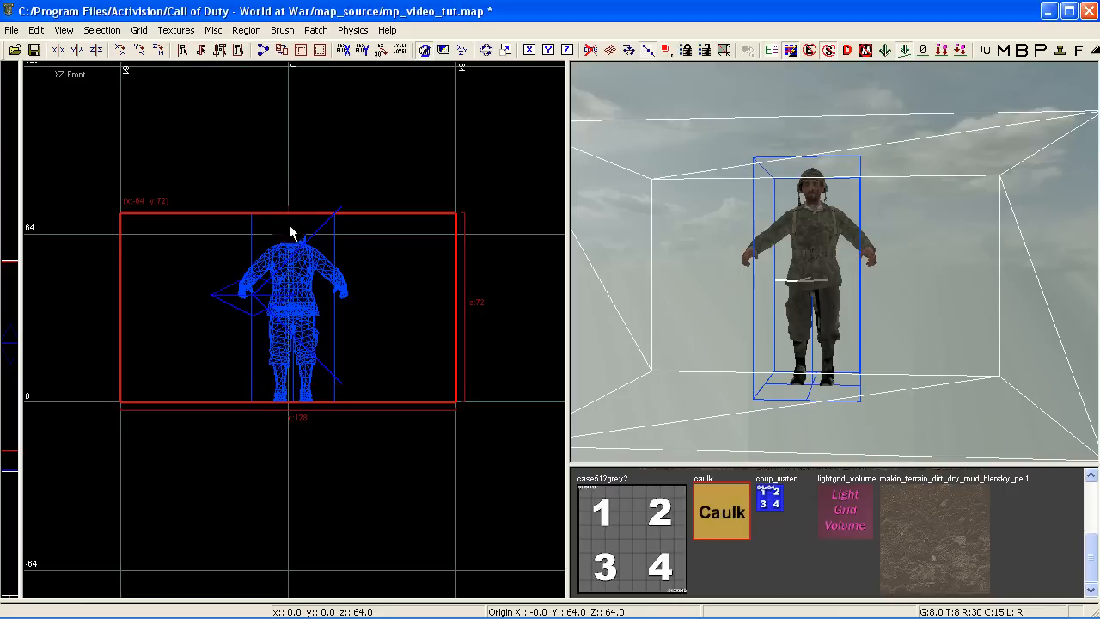
{"action": "mouse_move", "coordinate": [808, 296]}
{"action": "right_mouse_down"}
{"action": "mouse_move", "coordinate": [808, 344]}
{"action": "mouse_move", "coordinate": [808, 313]}
{"action": "right_mouse_up"}
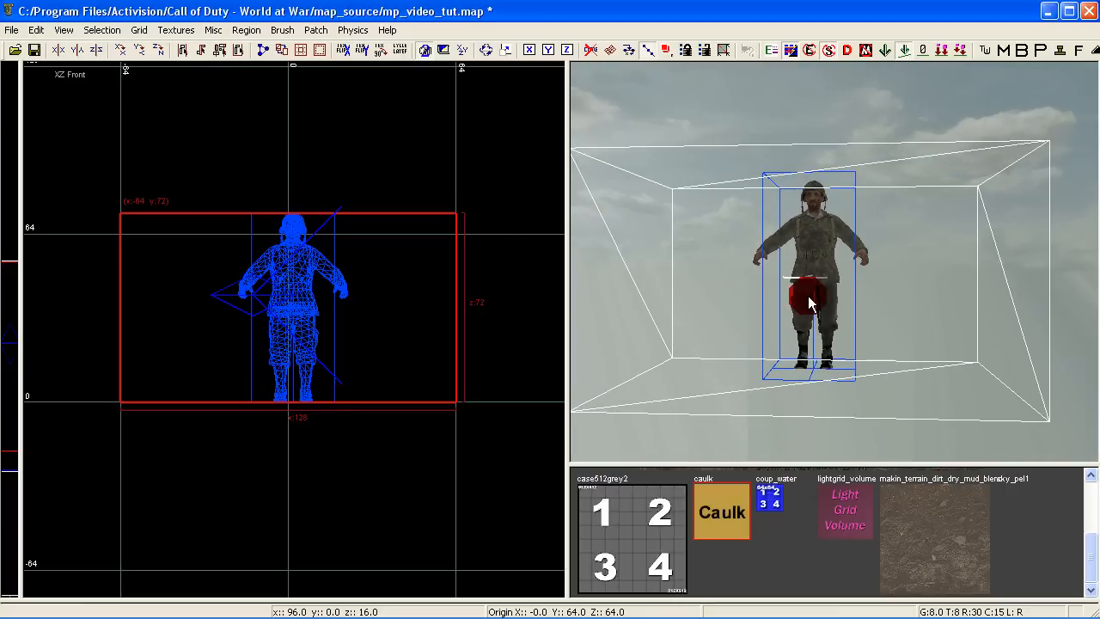
Invert the patch so its texture faces inward, and extend its length to 256 units
{"action": "key", "text": "ctrl+i"}
{"action": "scroll", "coordinate": [253, 377], "scroll_direction": "down", "scroll_amount": 4}
{"action": "key", "text": "ctrl+Tab"}
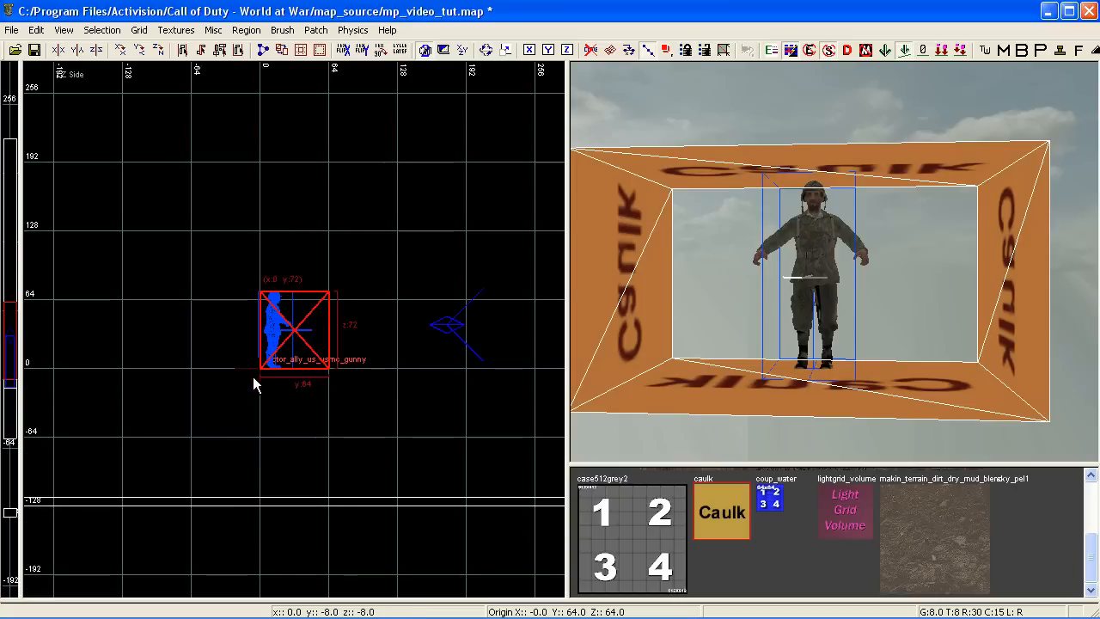
{"action": "key", "text": "ctrl+Tab"}
{"action": "left_click_drag", "start_coordinate": [301, 297], "coordinate": [297, 120]}
{"action": "right_click_drag", "start_coordinate": [761, 328], "coordinate": [761, 328]}
{"action": "right_click_drag", "start_coordinate": [683, 332], "coordinate": [682, 332]}
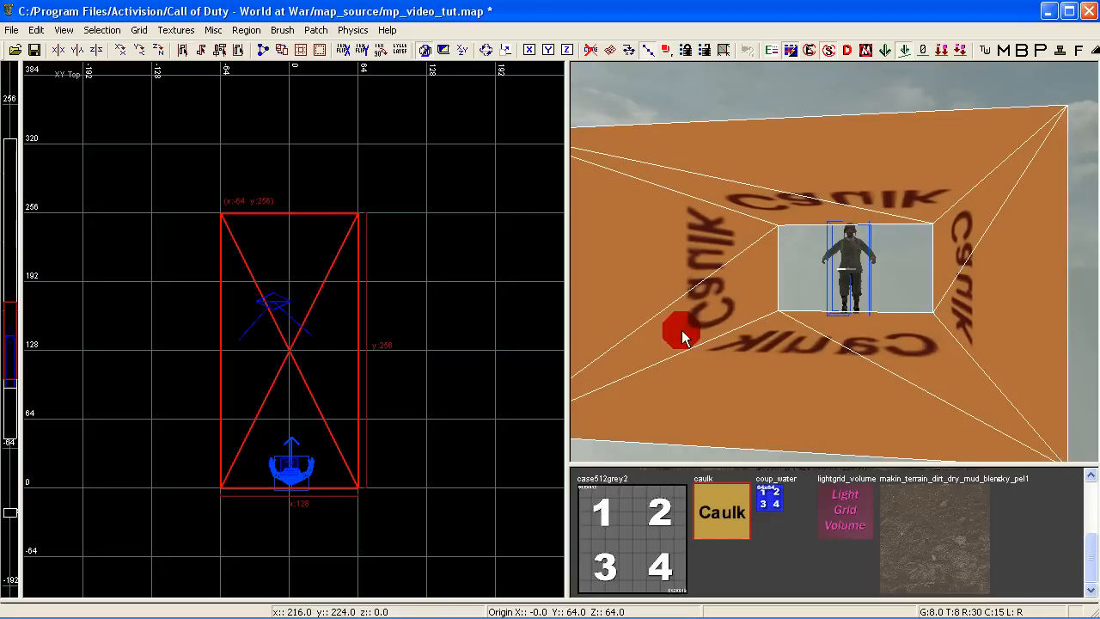
Apply natural texture mapping to the tunnel patch and deselect it
{"action": "key", "text": "s"}
{"action": "left_click", "coordinate": [423, 294]}
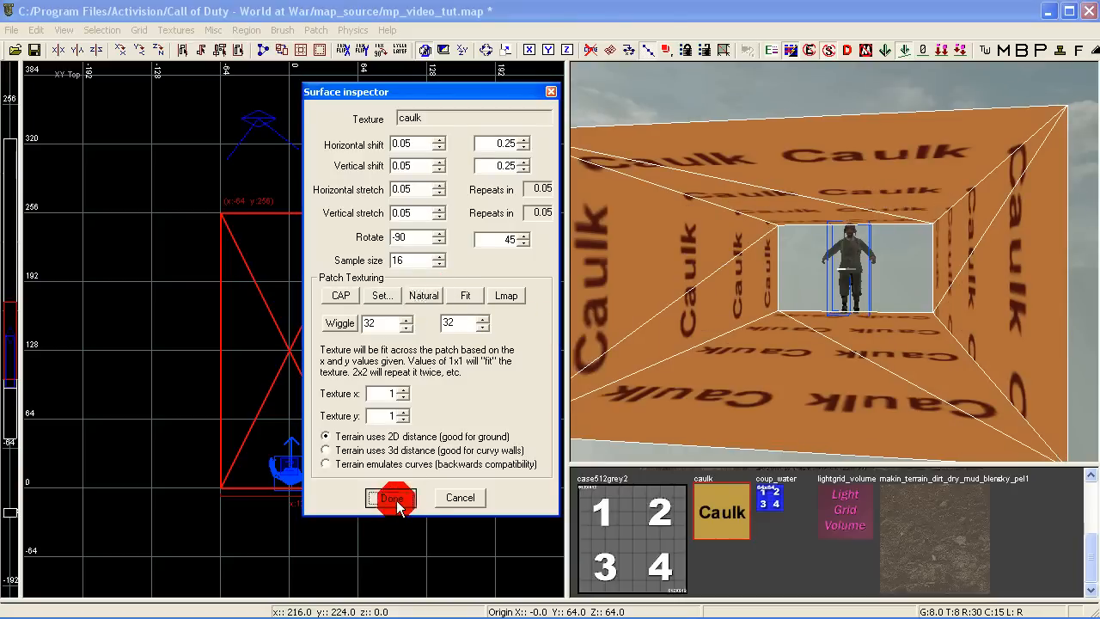
{"action": "left_click", "coordinate": [397, 500]}
{"action": "key", "text": "Escape"}
{"action": "right_click_drag", "start_coordinate": [835, 349], "coordinate": [836, 349]}
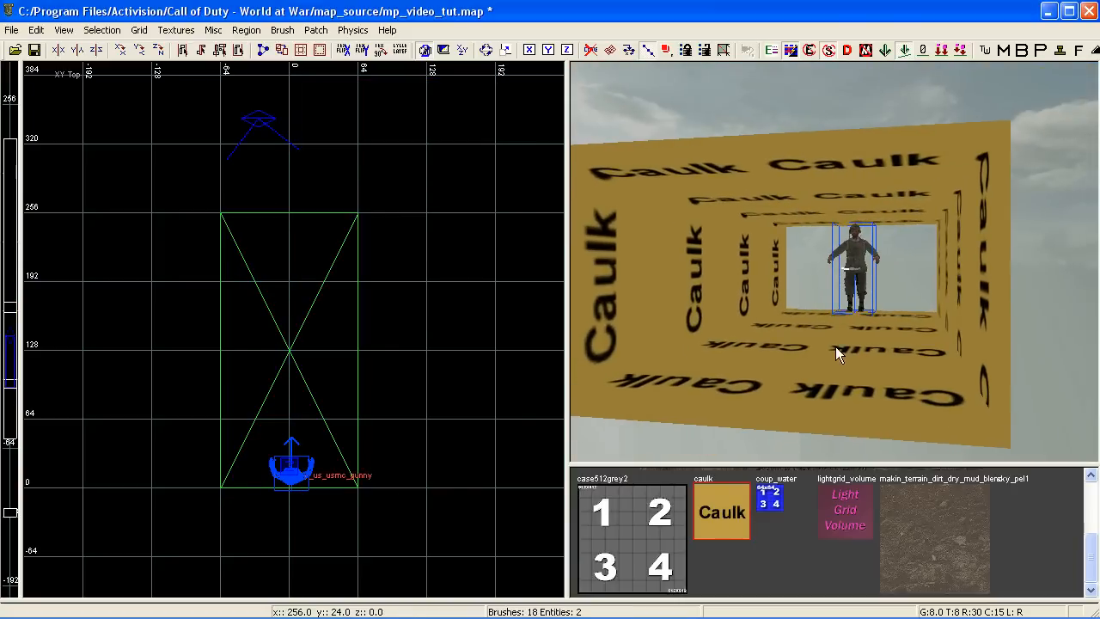
Raise the middle control vertices of the tunnel's ceiling to z 144 to form an arch
{"action": "key", "text": "ctrl+Tab"}
{"action": "scroll", "coordinate": [356, 322], "scroll_direction": "up", "scroll_amount": 4}
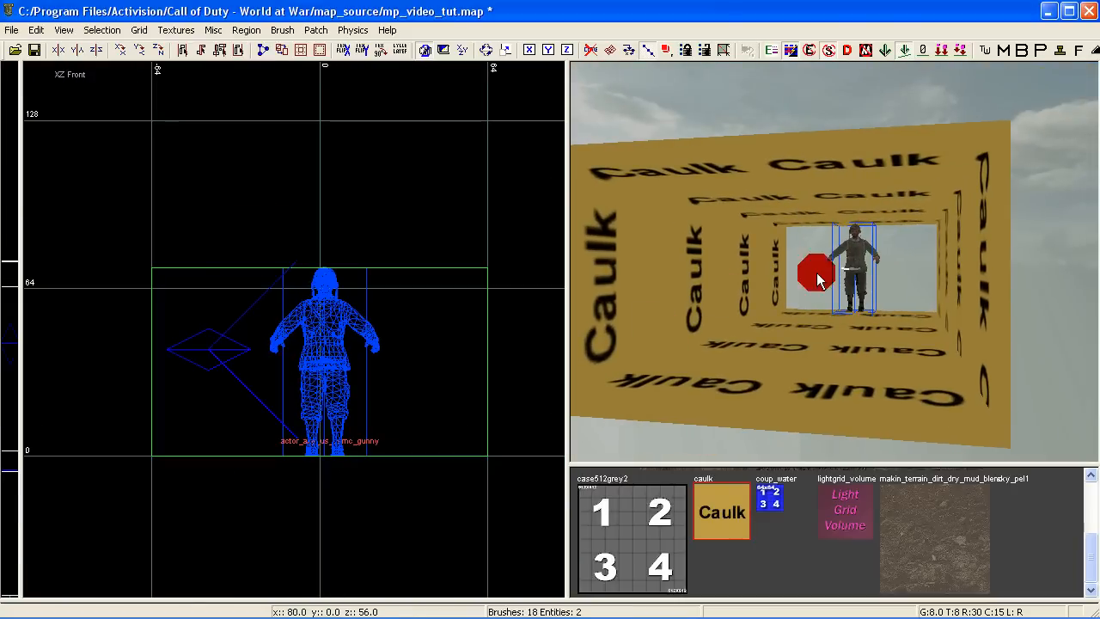
{"action": "left_click", "coordinate": [823, 208], "text": "shift"}
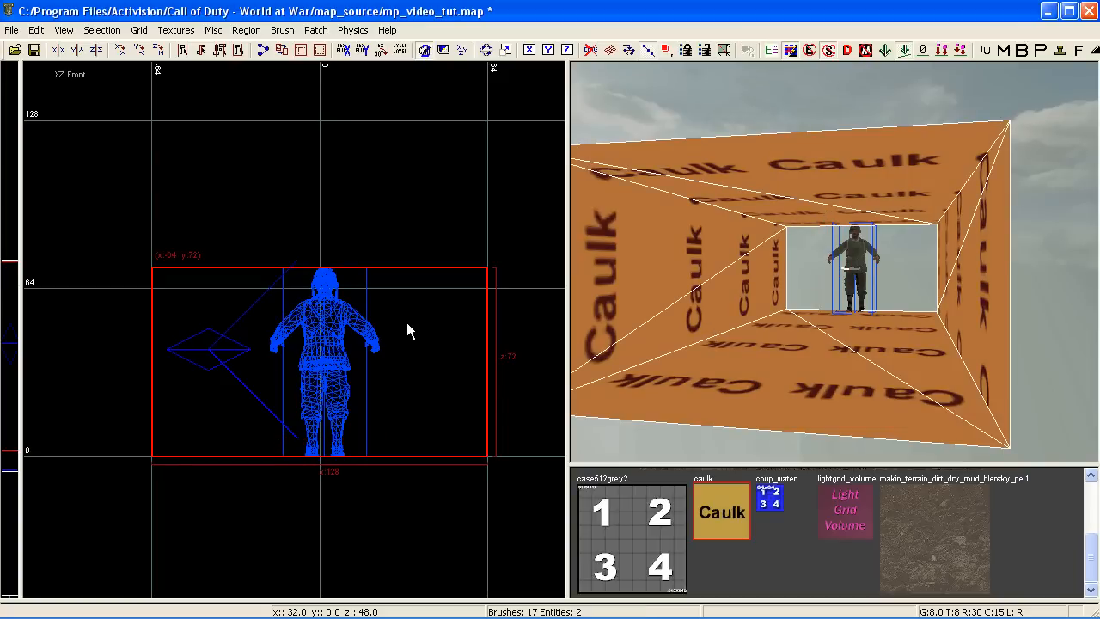
{"action": "key", "text": "v"}
{"action": "right_click_drag", "start_coordinate": [781, 322], "coordinate": [781, 322]}
{"action": "right_click_drag", "start_coordinate": [460, 342], "coordinate": [443, 352]}
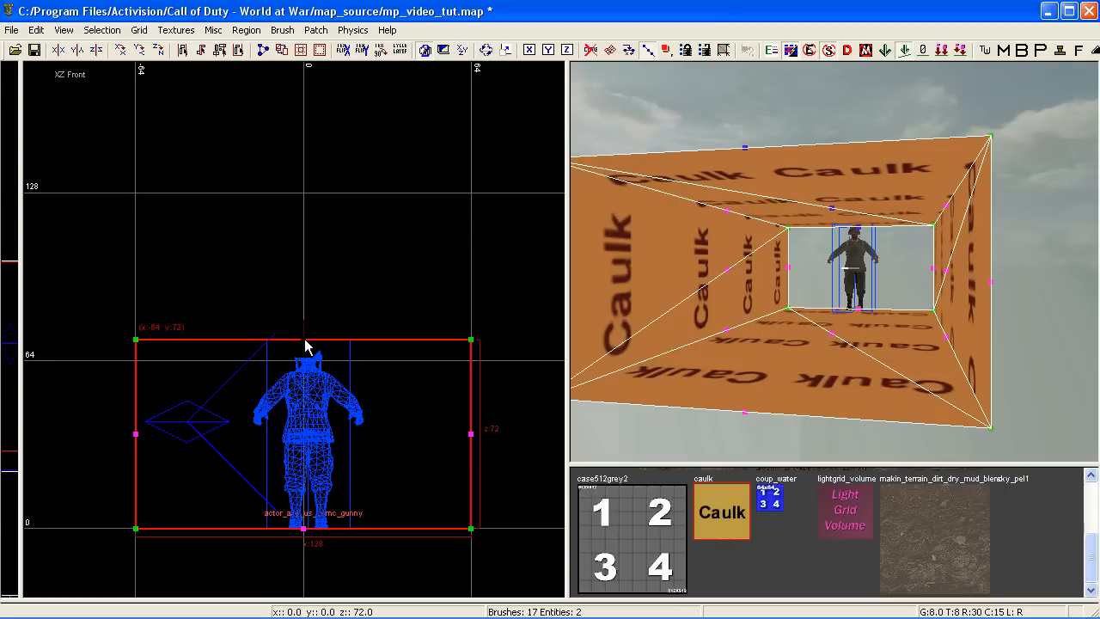
{"action": "left_click_drag", "start_coordinate": [307, 346], "coordinate": [309, 152]}
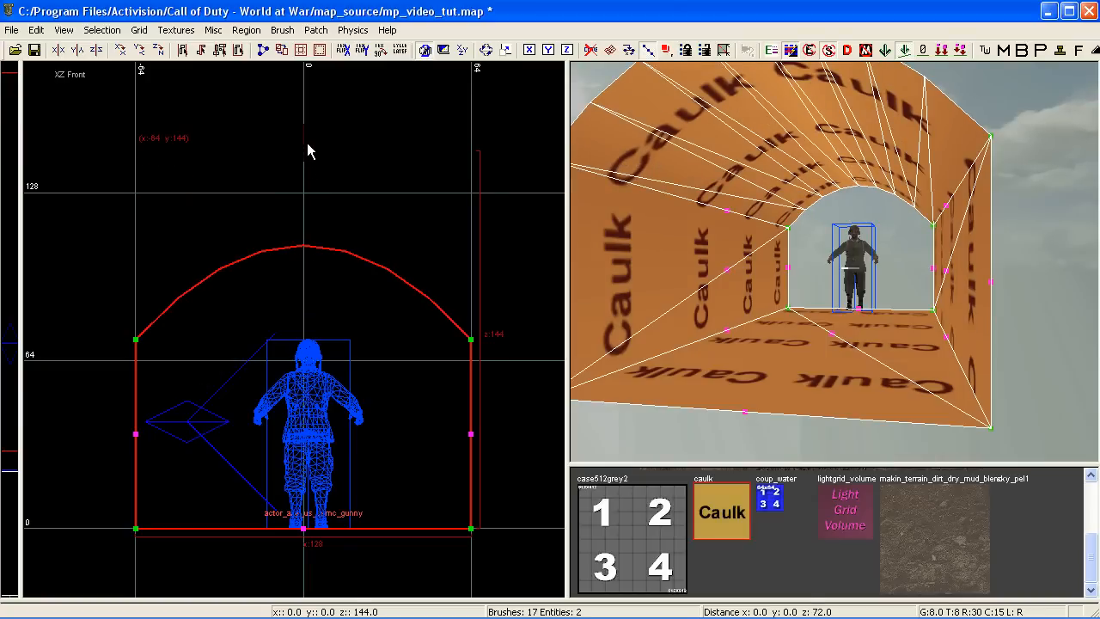
{"action": "left_click_drag", "start_coordinate": [309, 165], "coordinate": [310, 158]}
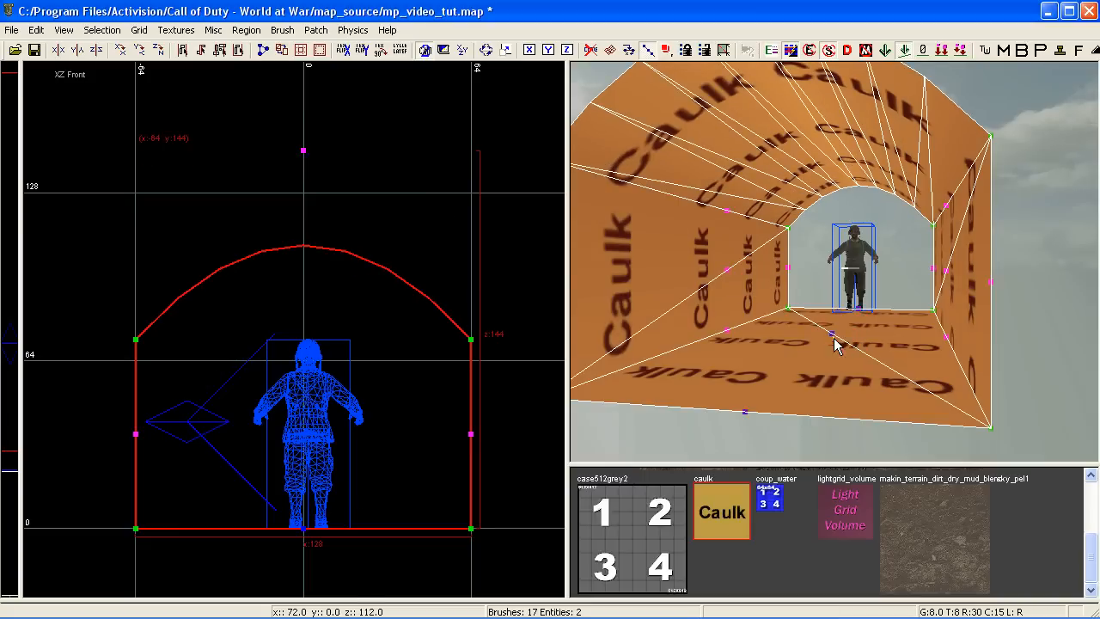
Lower the middle control vertices of the tunnel's floor by 24 units and leave vertex editing
{"action": "left_click_drag", "start_coordinate": [835, 344], "coordinate": [837, 363]}
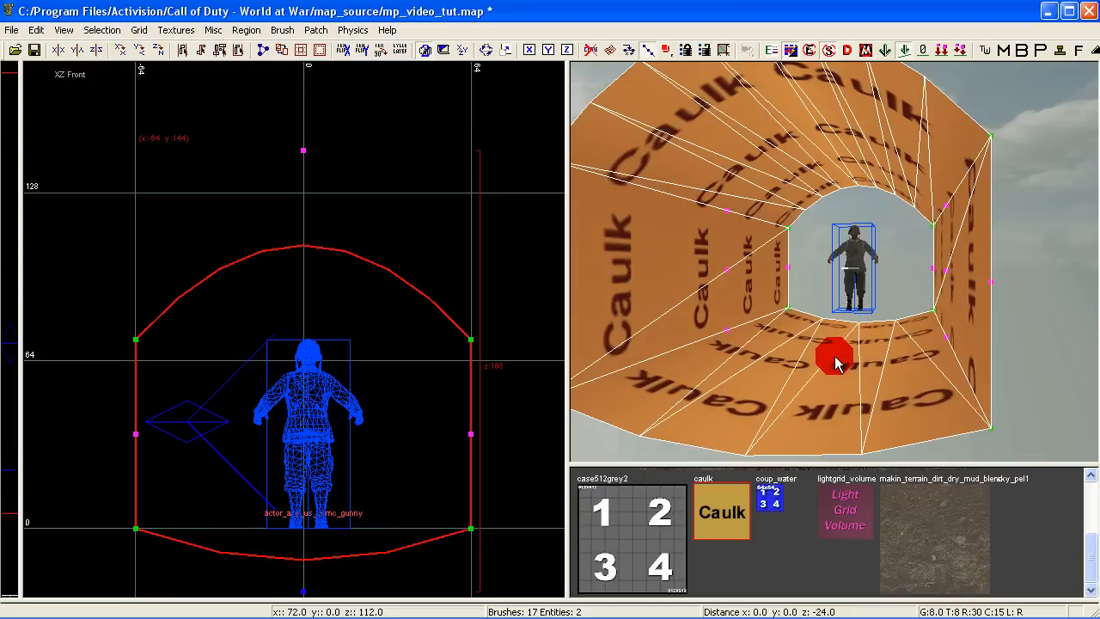
{"action": "mouse_move", "coordinate": [835, 356]}
{"action": "right_mouse_down"}
{"action": "mouse_move", "coordinate": [835, 404]}
{"action": "mouse_move", "coordinate": [835, 356]}
{"action": "right_mouse_up"}
{"action": "left_click", "coordinate": [834, 357]}
{"action": "right_click_drag", "start_coordinate": [328, 362], "coordinate": [320, 292]}
{"action": "key", "text": "Escape"}
{"action": "left_click", "coordinate": [815, 355]}
{"action": "mouse_move", "coordinate": [815, 356]}
{"action": "right_mouse_down"}
{"action": "mouse_move", "coordinate": [815, 318]}
{"action": "mouse_move", "coordinate": [756, 283]}
{"action": "mouse_move", "coordinate": [687, 326]}
{"action": "mouse_move", "coordinate": [670, 301]}
{"action": "mouse_move", "coordinate": [842, 353]}
{"action": "right_mouse_up"}
Duplicate the tunnel patch, butt the copy against the tunnel's far end at y 256, and shorten it to 128 units
{"action": "left_click", "coordinate": [855, 425], "text": "shift"}
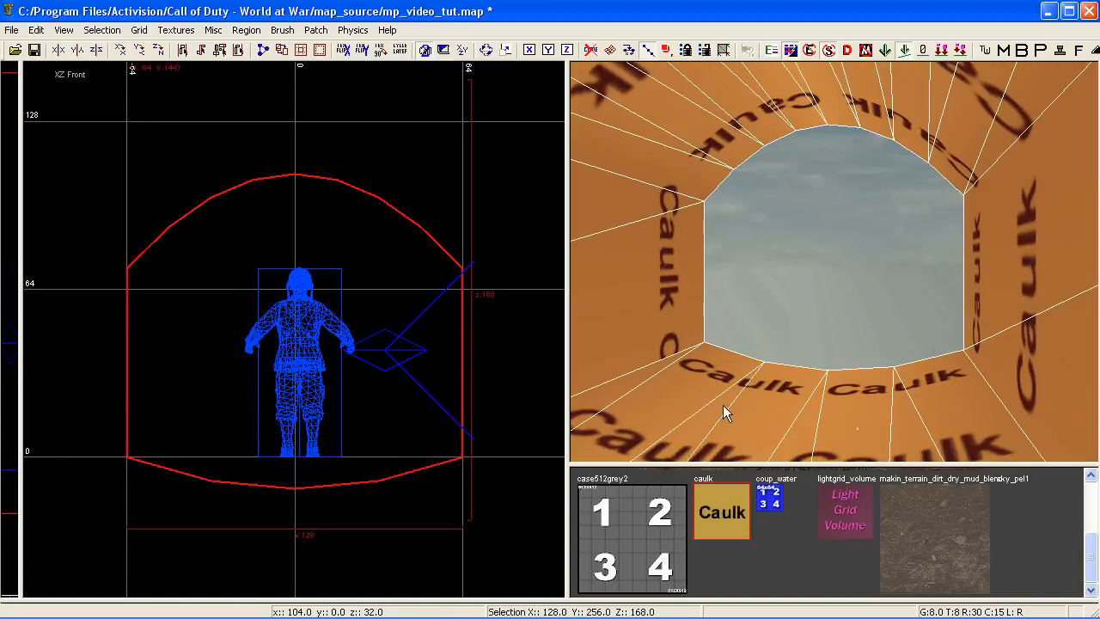
{"action": "scroll", "coordinate": [829, 421], "scroll_direction": "down", "scroll_amount": 4}
{"action": "right_click_drag", "start_coordinate": [613, 372], "coordinate": [673, 350]}
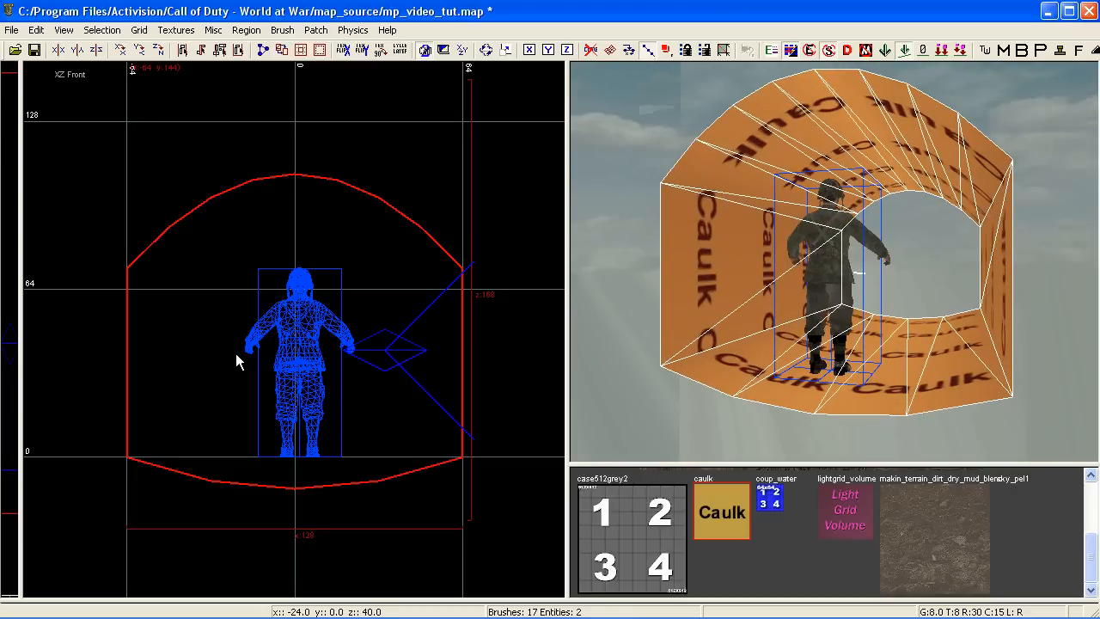
{"action": "key", "text": "ctrl+Tab"}
{"action": "key", "text": "ctrl+Tab"}
{"action": "scroll", "coordinate": [276, 356], "scroll_direction": "down", "scroll_amount": 5}
{"action": "mouse_move", "coordinate": [309, 361]}
{"action": "right_mouse_down"}
{"action": "mouse_move", "coordinate": [352, 407]}
{"action": "mouse_move", "coordinate": [308, 362]}
{"action": "right_mouse_up"}
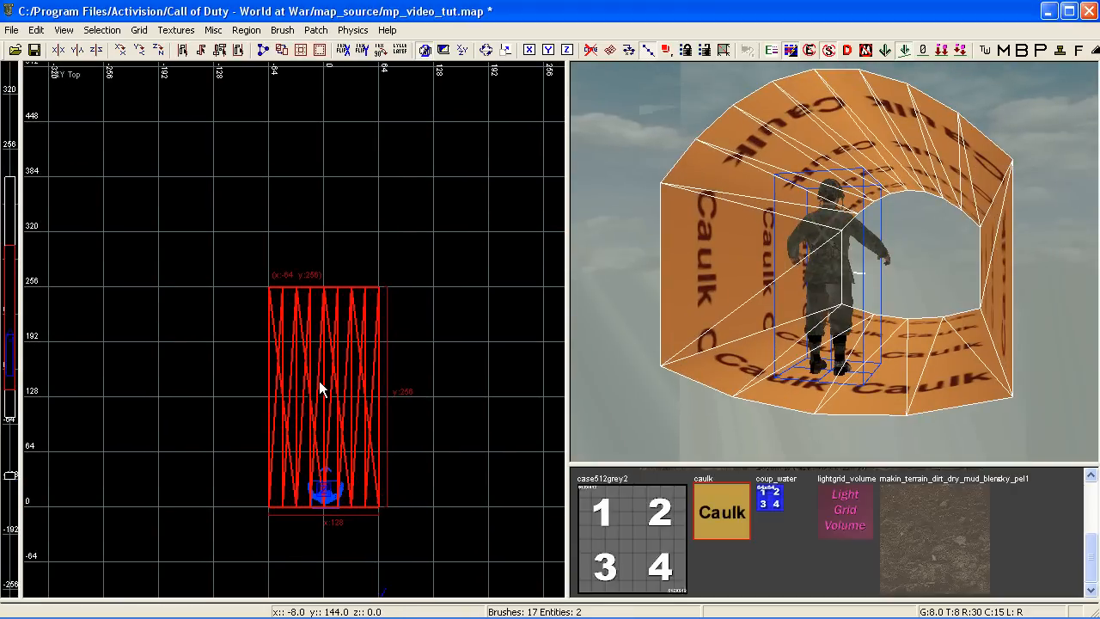
{"action": "key", "text": "space"}
{"action": "left_click_drag", "start_coordinate": [341, 428], "coordinate": [334, 208]}
{"action": "right_click_drag", "start_coordinate": [333, 208], "coordinate": [326, 222]}
{"action": "left_click_drag", "start_coordinate": [319, 149], "coordinate": [319, 257]}
{"action": "right_click_drag", "start_coordinate": [829, 258], "coordinate": [820, 232]}
Move the copied section's three far-end vertex columns to x -192, at y 384, 448 and 512, to start the bend
{"action": "key", "text": "v"}
{"action": "right_click_drag", "start_coordinate": [256, 388], "coordinate": [284, 402]}
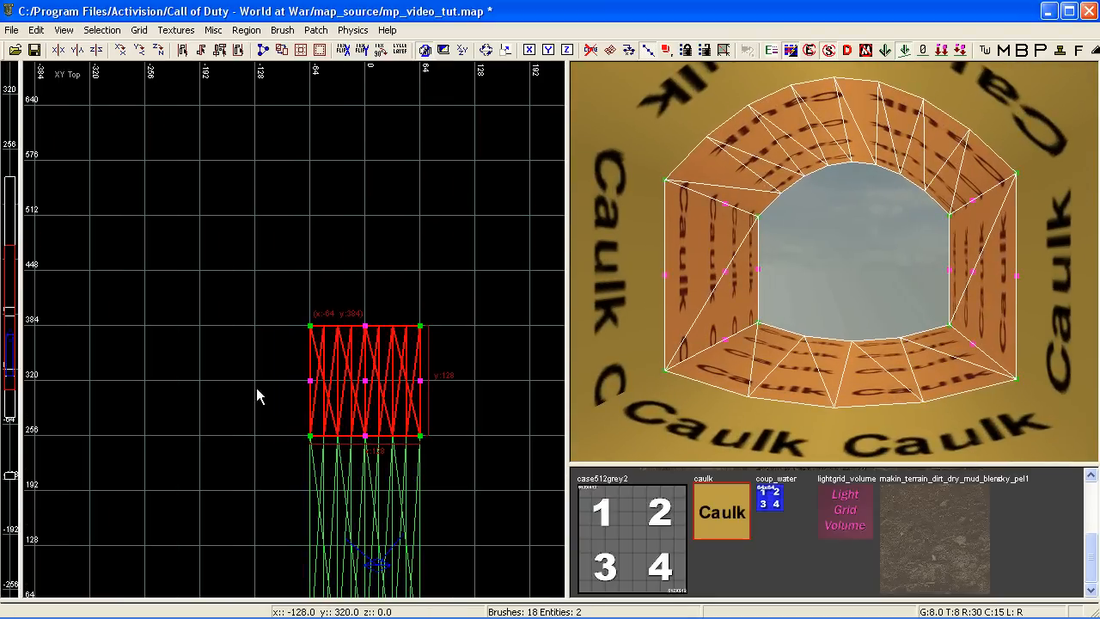
{"action": "left_click_drag", "start_coordinate": [316, 334], "coordinate": [202, 327]}
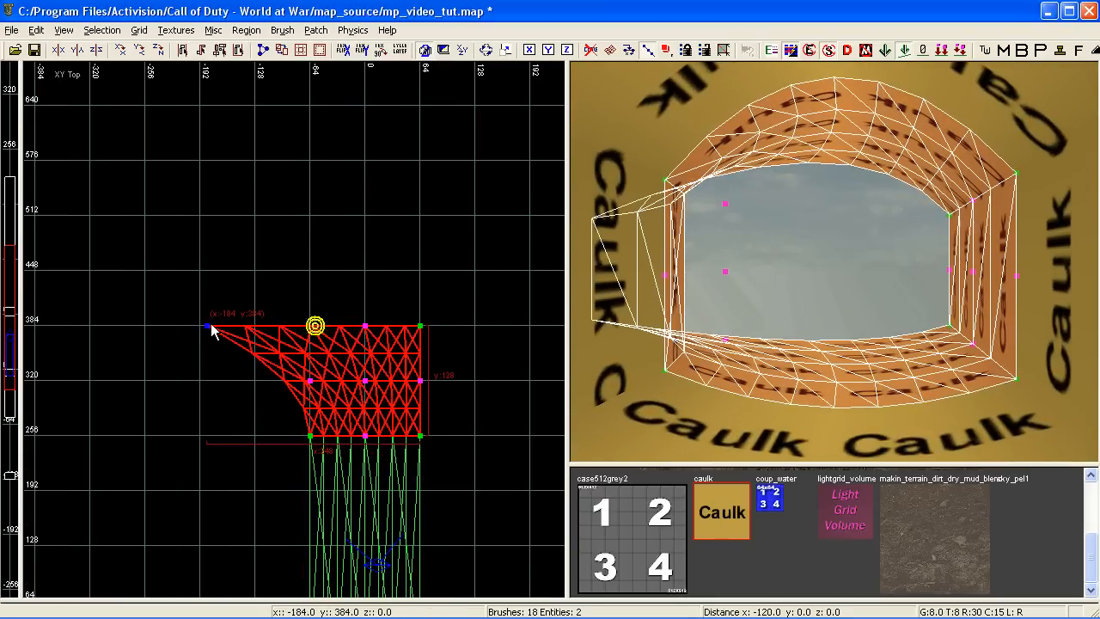
{"action": "left_click_drag", "start_coordinate": [374, 337], "coordinate": [207, 270]}
{"action": "left_click_drag", "start_coordinate": [428, 318], "coordinate": [211, 215]}
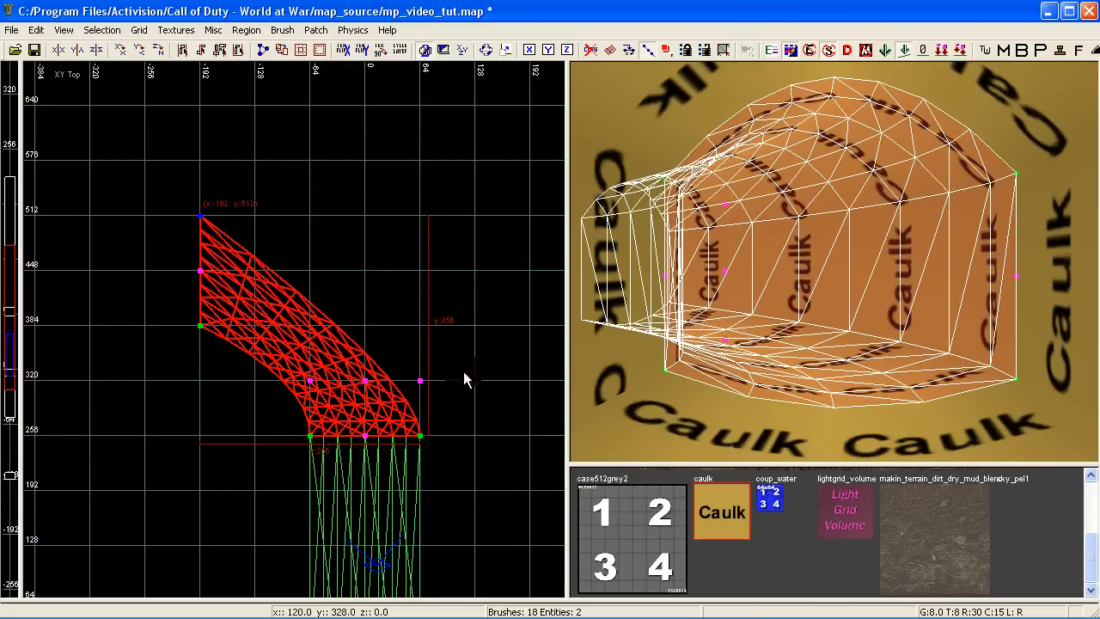
Move the bend's middle vertex columns up to y 512 outside, y 448 at the center and y 384 inside to round the curve
{"action": "left_click_drag", "start_coordinate": [439, 392], "coordinate": [438, 214]}
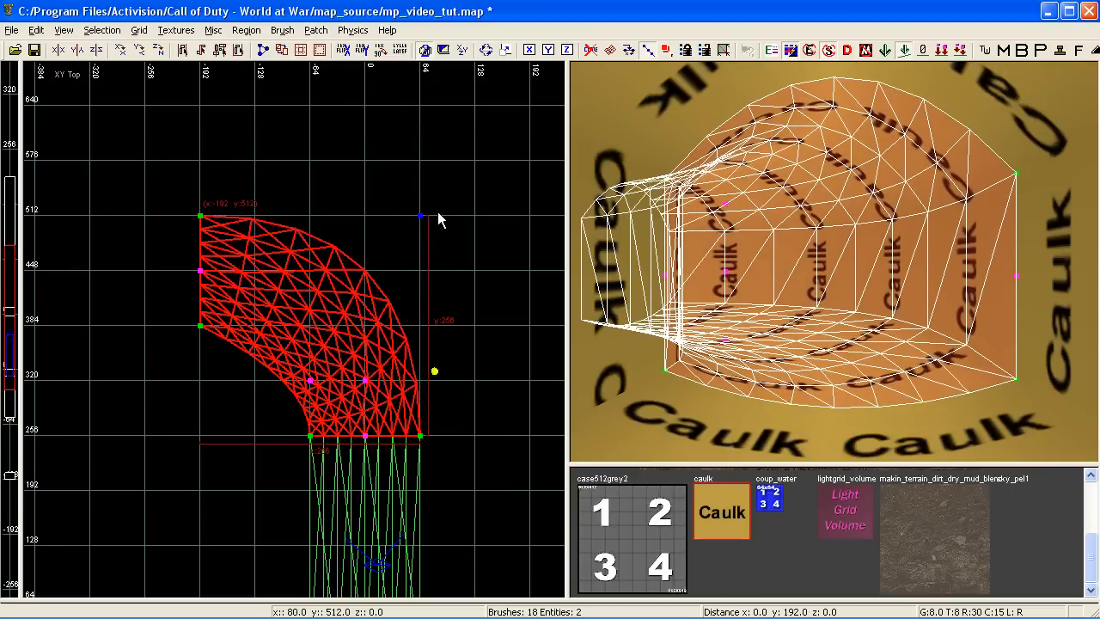
{"action": "left_click_drag", "start_coordinate": [382, 394], "coordinate": [378, 275]}
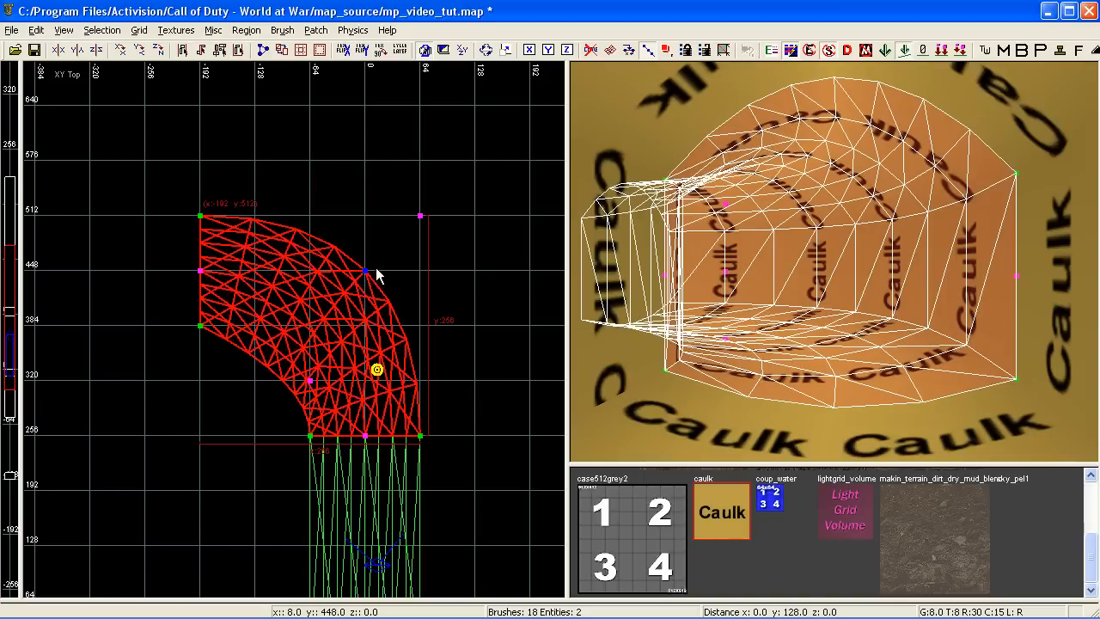
{"action": "left_click_drag", "start_coordinate": [320, 388], "coordinate": [319, 327]}
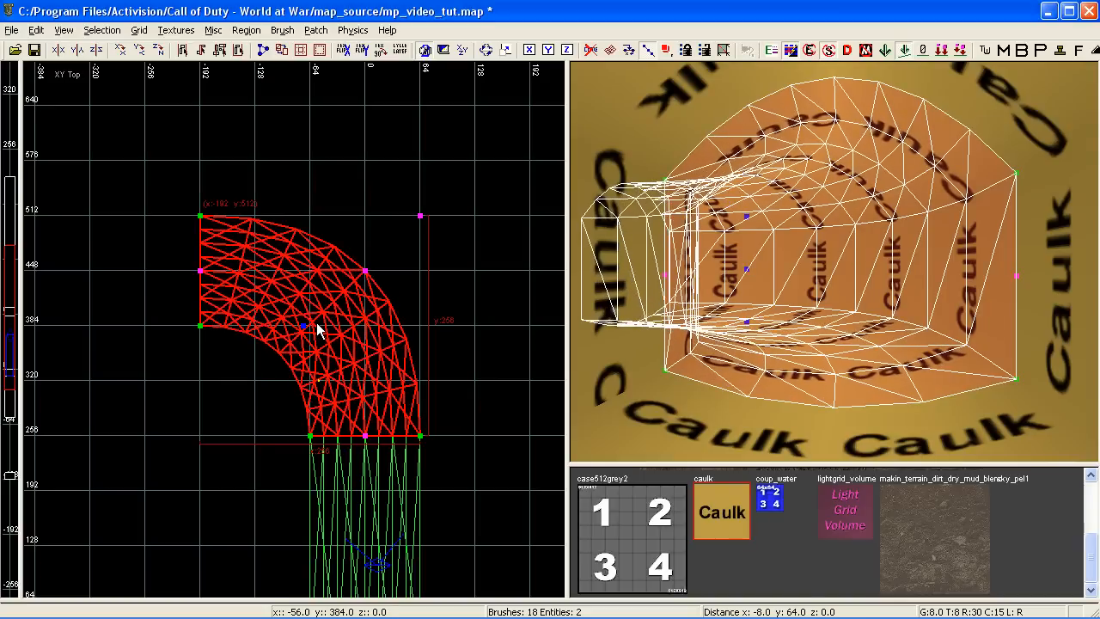
Apply natural patch texturing to the straight section and the bend, and clear the selection
{"action": "scroll", "coordinate": [314, 337], "scroll_direction": "up", "scroll_amount": 3}
{"action": "scroll", "coordinate": [322, 314], "scroll_direction": "down", "scroll_amount": 3}
{"action": "left_click", "coordinate": [668, 344], "text": "shift"}
{"action": "left_click", "coordinate": [805, 363], "text": "shift"}
{"action": "right_click_drag", "start_coordinate": [816, 348], "coordinate": [815, 348]}
{"action": "key", "text": "s"}
{"action": "left_click", "coordinate": [383, 280]}
{"action": "left_click", "coordinate": [423, 296]}
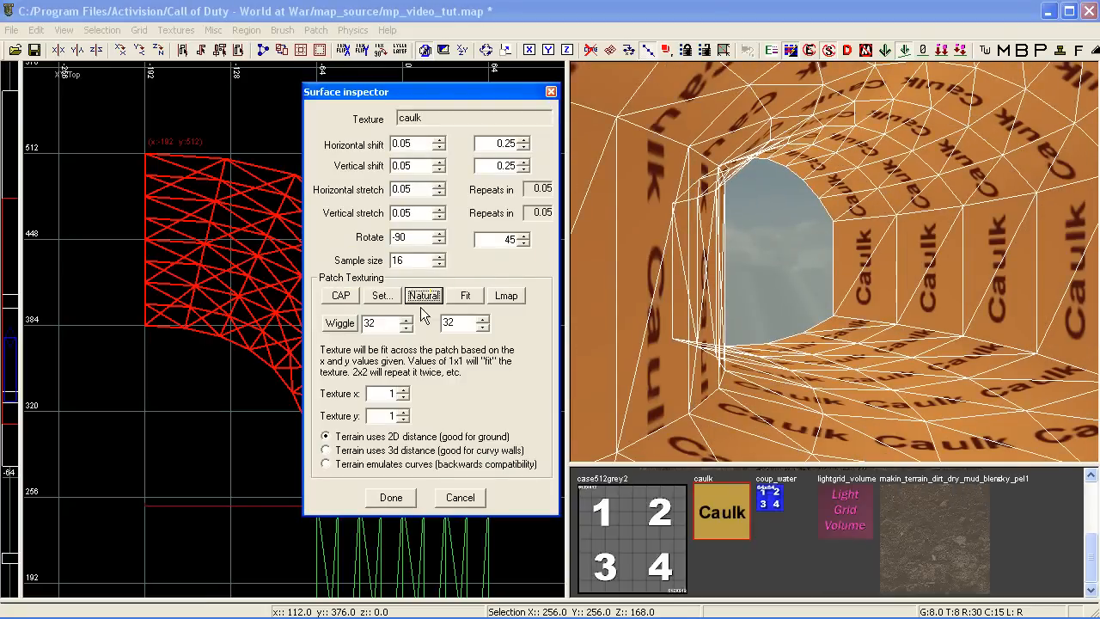
{"action": "left_click", "coordinate": [389, 498]}
{"action": "key", "text": "Escape"}
Duplicate the bend, turn the copy 180 degrees and butt it against the bend's open end at x -192
{"action": "left_click", "coordinate": [905, 372], "text": "shift"}
{"action": "scroll", "coordinate": [396, 370], "scroll_direction": "down", "scroll_amount": 2}
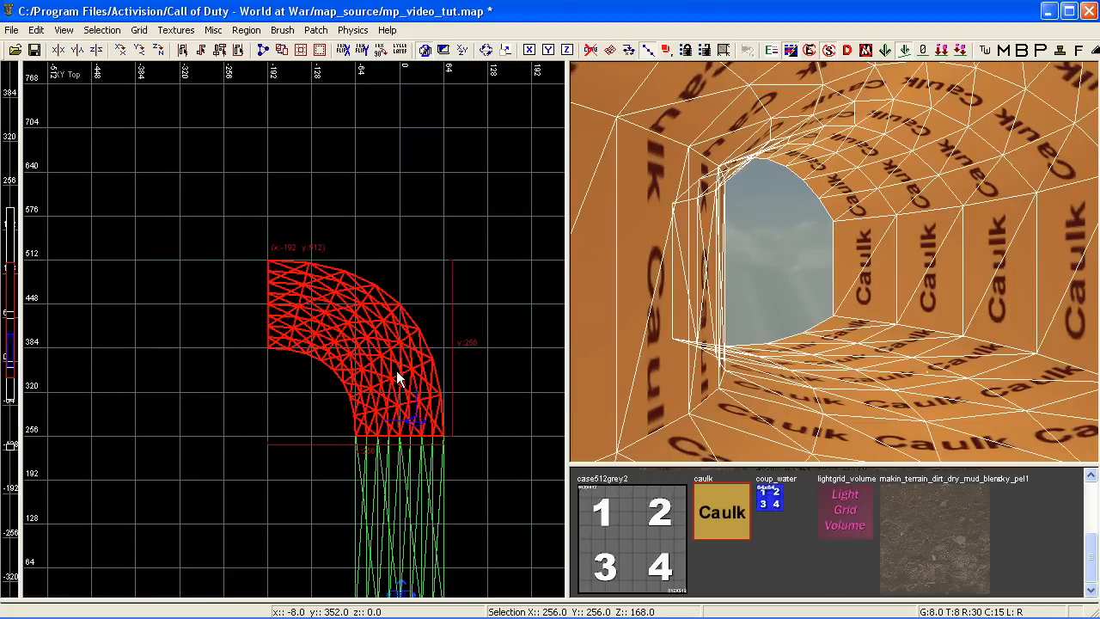
{"action": "right_click_drag", "start_coordinate": [397, 370], "coordinate": [450, 405]}
{"action": "key", "text": "space"}
{"action": "left_click_drag", "start_coordinate": [427, 379], "coordinate": [255, 270]}
{"action": "key", "text": "r"}
{"action": "left_click_drag", "start_coordinate": [361, 215], "coordinate": [378, 260]}
{"action": "key", "text": "r"}
{"action": "left_click_drag", "start_coordinate": [287, 295], "coordinate": [285, 313]}
Duplicate the second bend, rotate the copy, butt it against the open end at y 640 and clear the selection
{"action": "right_click_drag", "start_coordinate": [715, 361], "coordinate": [714, 266]}
{"action": "right_click_drag", "start_coordinate": [287, 370], "coordinate": [320, 479]}
{"action": "key", "text": "space"}
{"action": "mouse_move", "coordinate": [290, 436]}
{"action": "left_mouse_down"}
{"action": "mouse_move", "coordinate": [243, 243]}
{"action": "mouse_move", "coordinate": [360, 212]}
{"action": "left_mouse_up"}
{"action": "key", "text": "r"}
{"action": "key", "text": "r"}
{"action": "left_click_drag", "start_coordinate": [185, 253], "coordinate": [220, 251]}
{"action": "scroll", "coordinate": [293, 297], "scroll_direction": "down", "scroll_amount": 4}
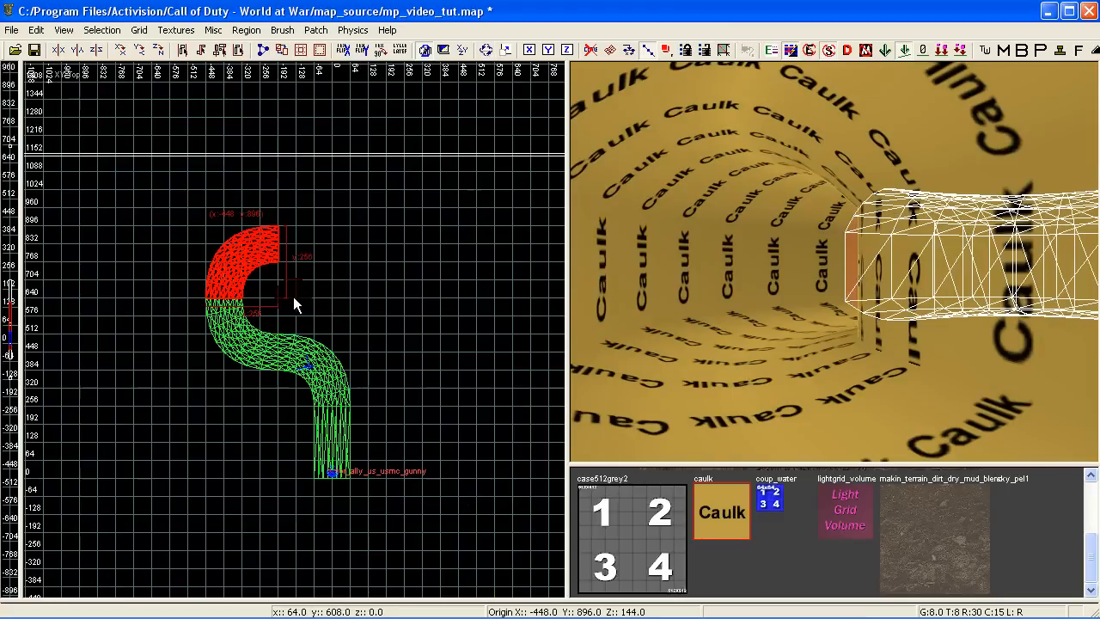
{"action": "key", "text": "Escape"}
Fly through the tunnel to examine its interior, bends and section joints
{"action": "right_click", "coordinate": [653, 283]}
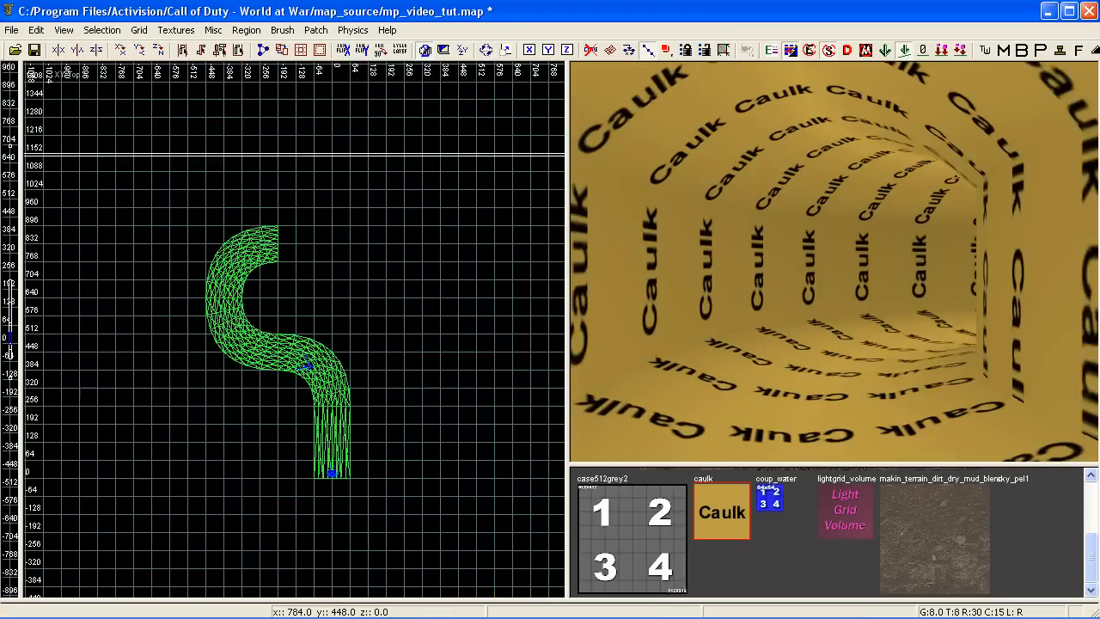
{"action": "right_click", "coordinate": [868, 353]}
{"action": "scroll", "coordinate": [373, 373], "scroll_direction": "up", "scroll_amount": 5}
{"action": "right_click_drag", "start_coordinate": [373, 373], "coordinate": [422, 368]}
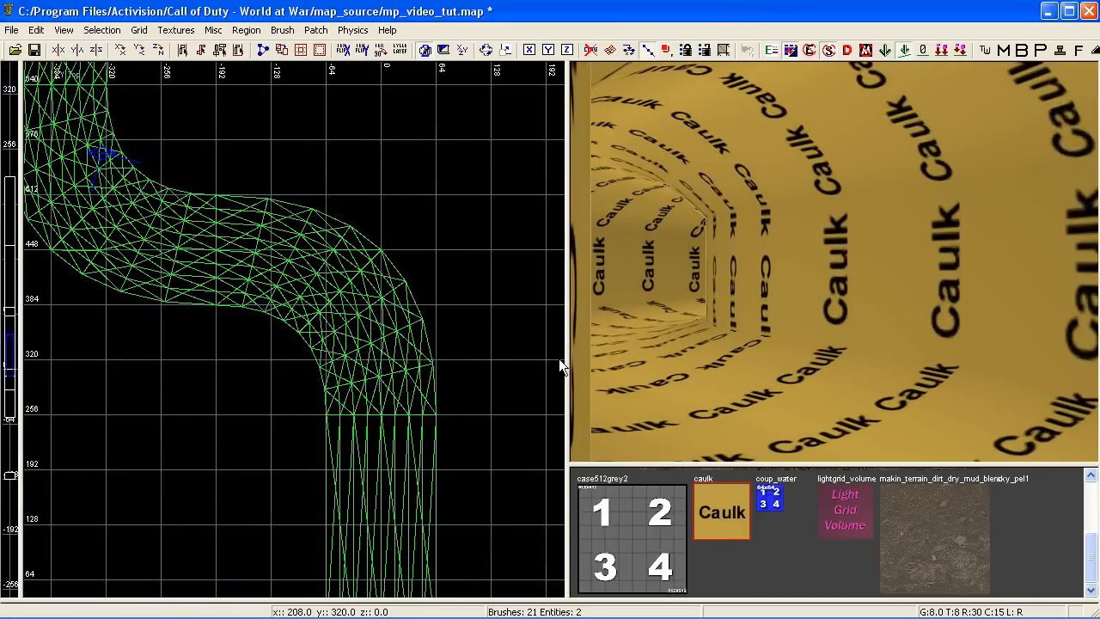
{"action": "middle_click", "coordinate": [422, 368]}
{"action": "key", "text": "Left"}
{"action": "key", "text": "Left"}
{"action": "key", "text": "Left"}
{"action": "key", "text": "Left"}
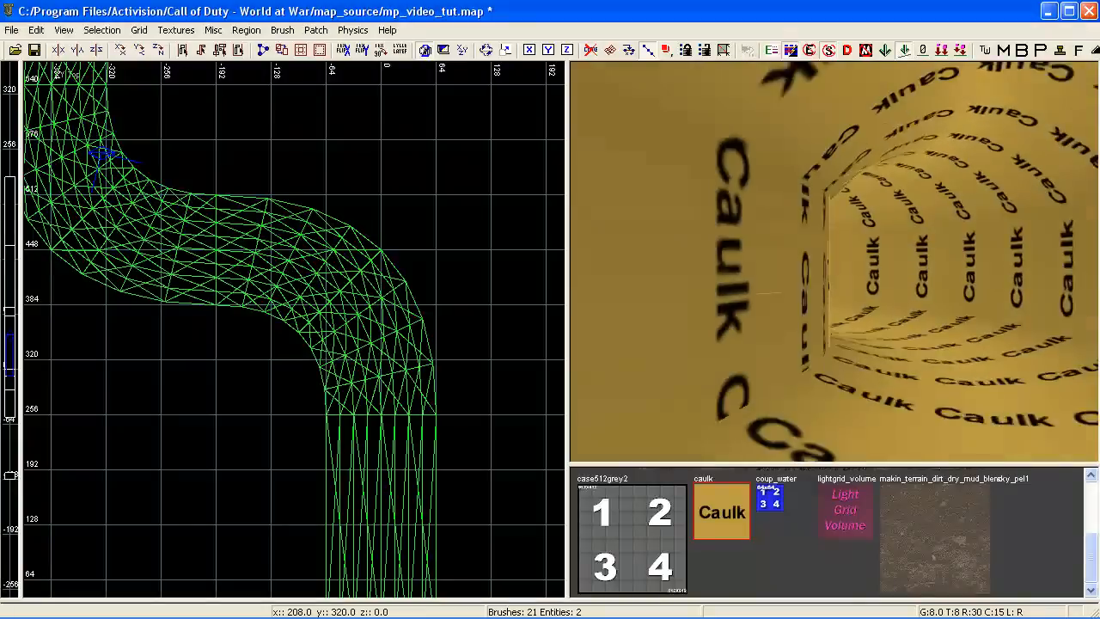
{"action": "key", "text": "Left"}
{"action": "key", "text": "Left"}
{"action": "key", "text": "Left"}
{"action": "key", "text": "Left"}
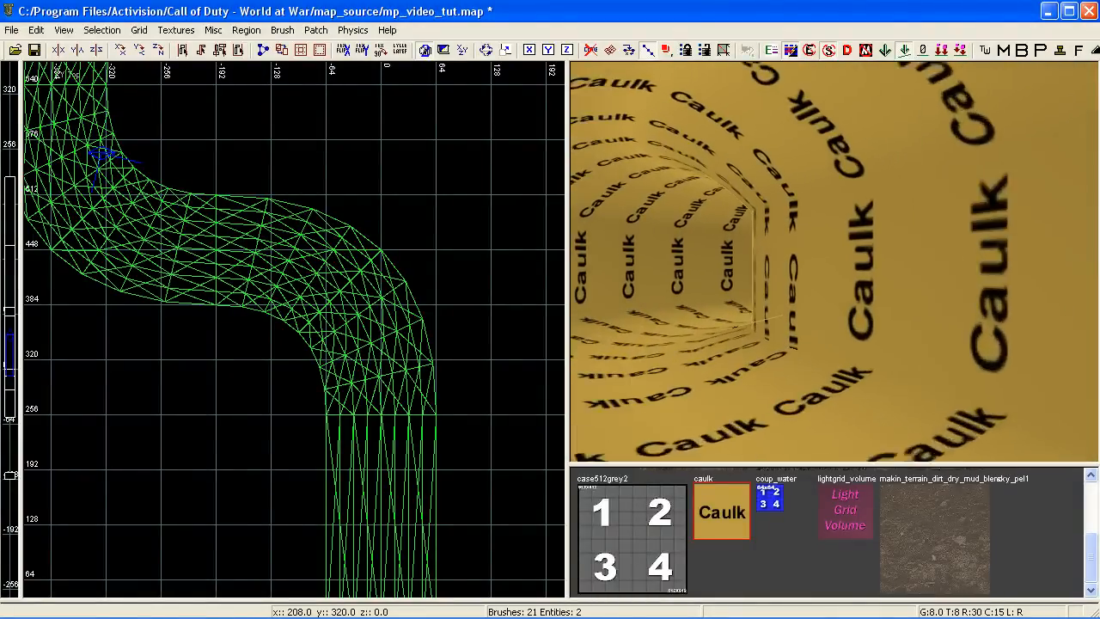
{"action": "key", "text": "Left"}
{"action": "key", "text": "Left"}
{"action": "key", "text": "Left"}
{"action": "key", "text": "Left"}
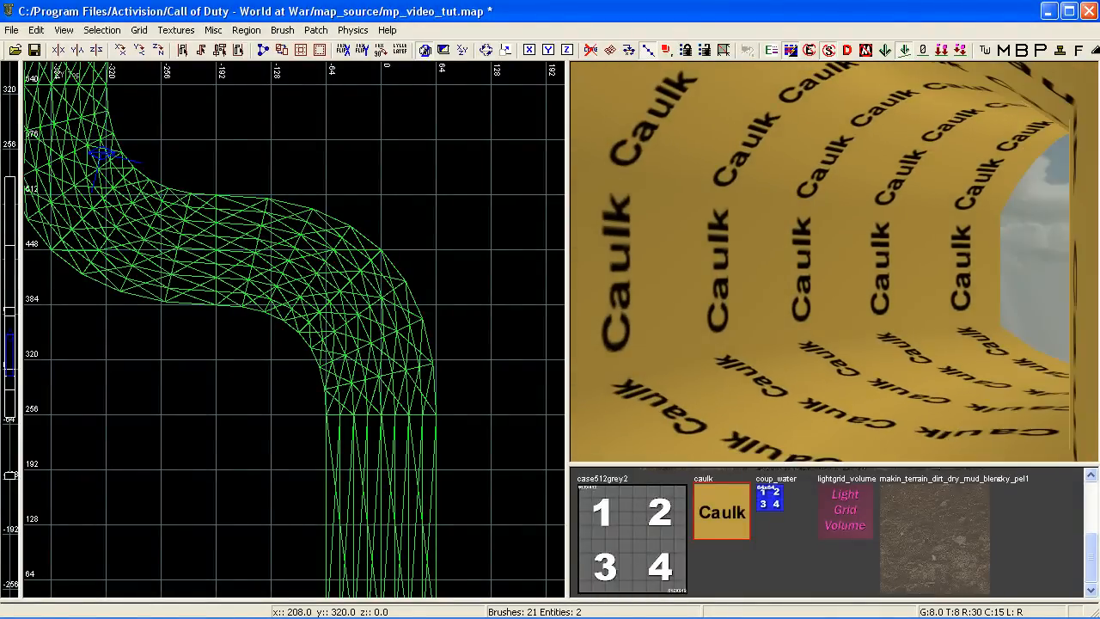
{"action": "key", "text": "Left"}
{"action": "key", "text": "Left"}
{"action": "key", "text": "Left"}
{"action": "key", "text": "Left"}
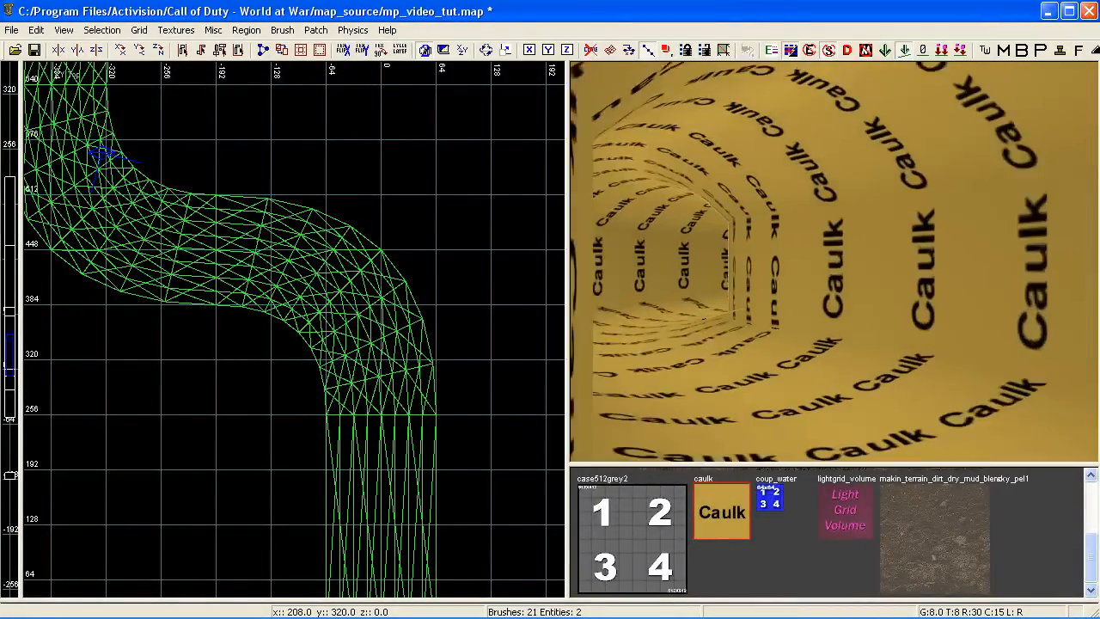
{"action": "key", "text": "Left"}
{"action": "key", "text": "Left"}
{"action": "key", "text": "Left"}
{"action": "key", "text": "Left"}
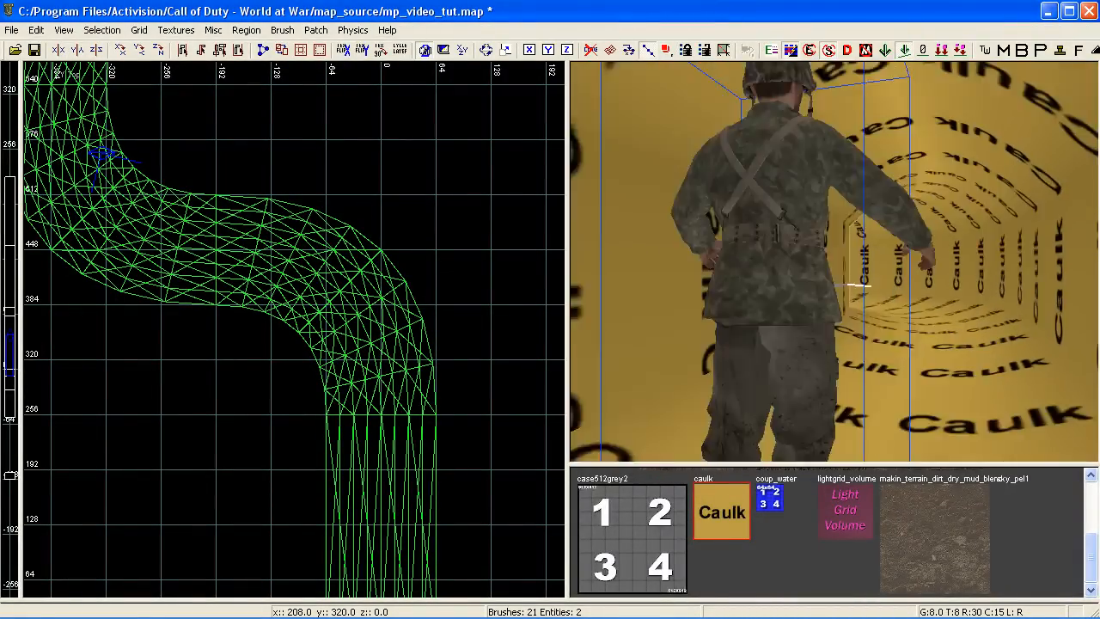
{"action": "key", "text": "Left"}
Convert all the tunnel's curve patches to terrain patches
{"action": "left_click", "coordinate": [791, 384], "text": "shift"}
{"action": "left_click", "coordinate": [790, 384], "text": "shift"}
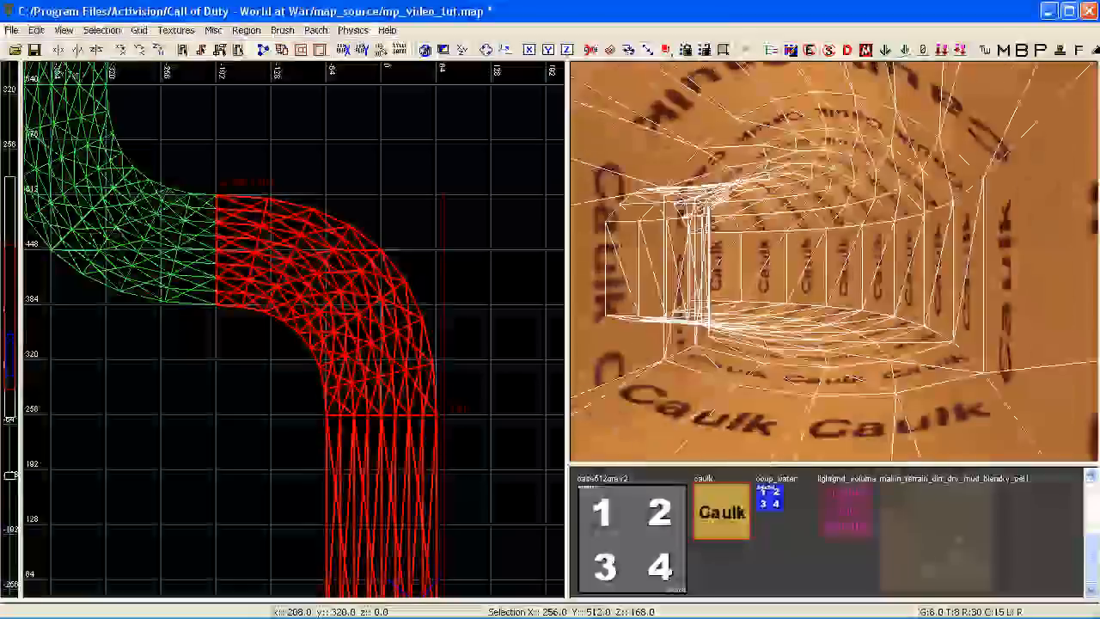
{"action": "left_click", "coordinate": [804, 301], "text": "shift"}
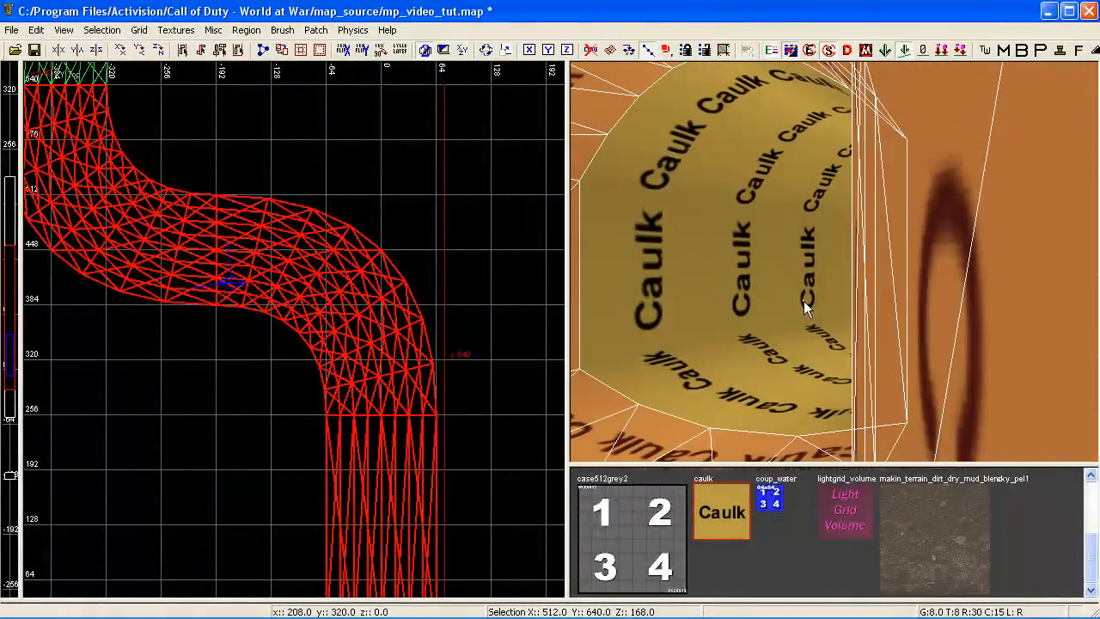
{"action": "right_click", "coordinate": [790, 294]}
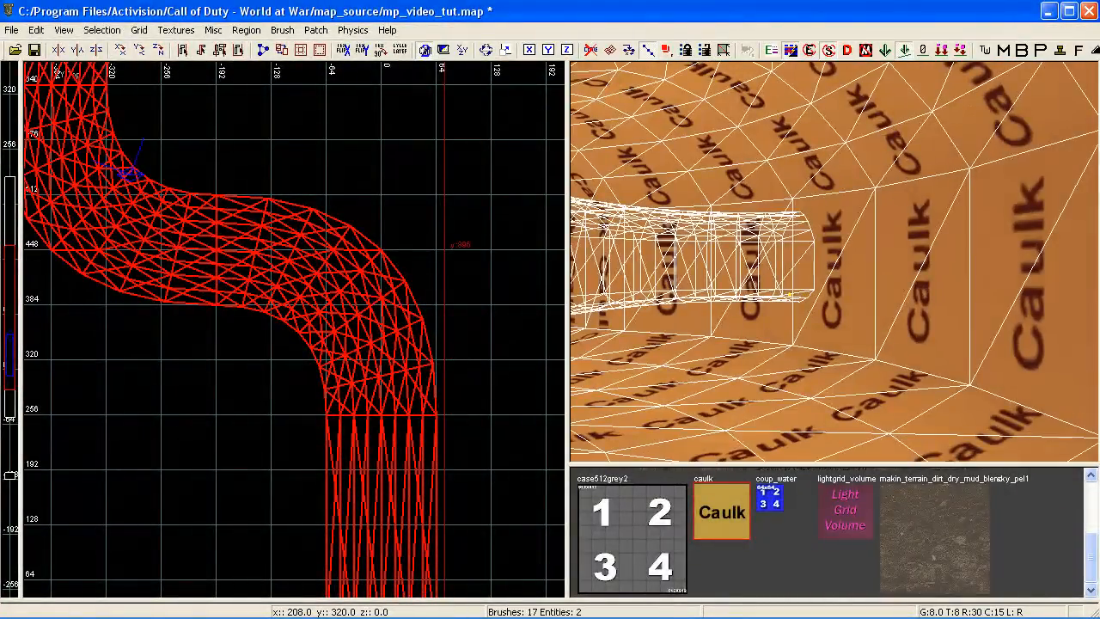
{"action": "left_click", "coordinate": [280, 30]}
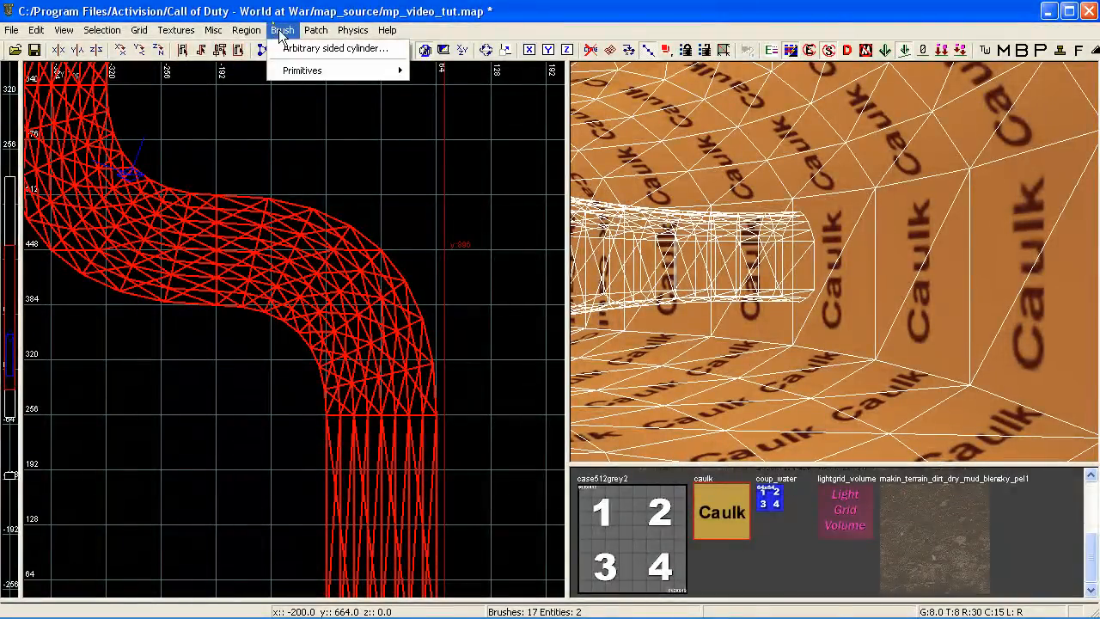
{"action": "left_click", "coordinate": [311, 31]}
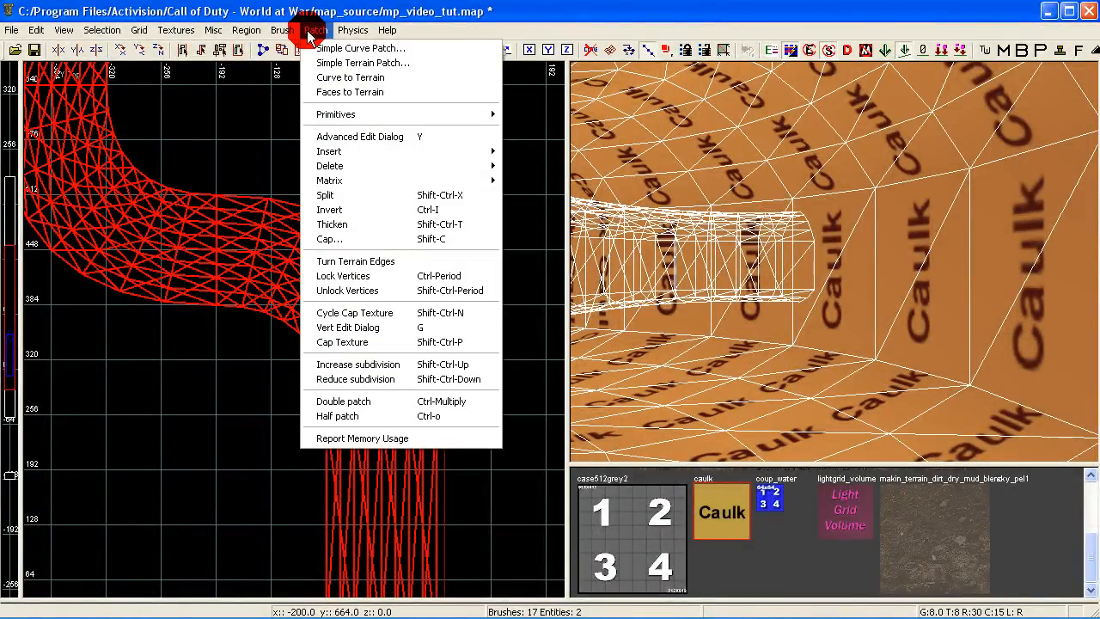
{"action": "left_click", "coordinate": [341, 77]}
{"action": "right_click", "coordinate": [666, 341]}
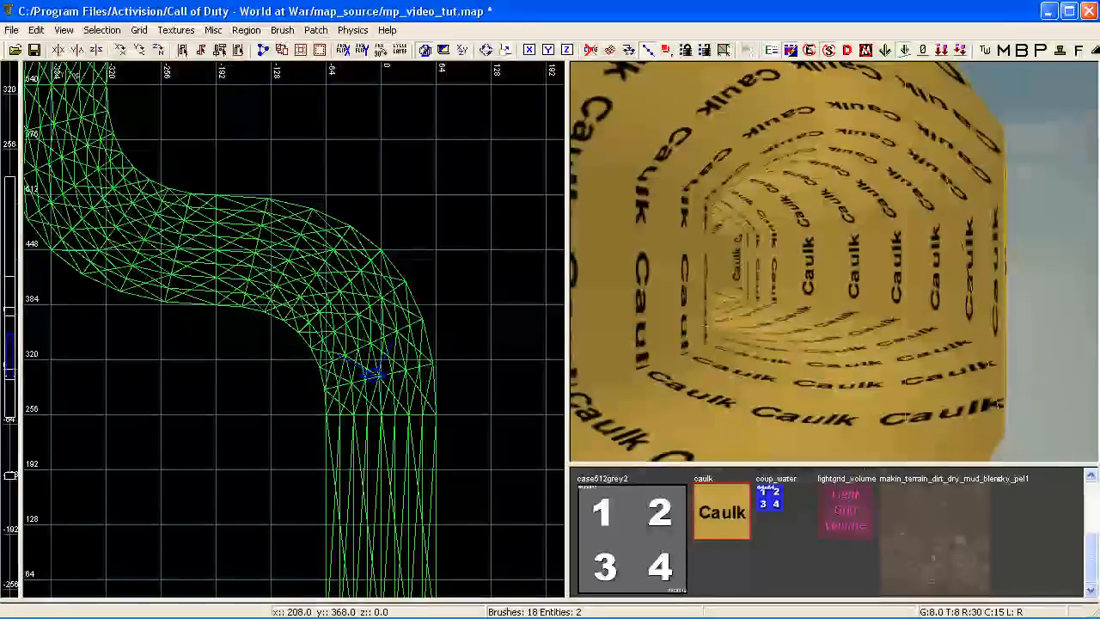
Merge the straight section and the first bend into one terrain patch and reapply natural texturing to it
{"action": "right_click", "coordinate": [714, 323]}
{"action": "left_click", "coordinate": [795, 363], "text": "shift"}
{"action": "right_click", "coordinate": [796, 363]}
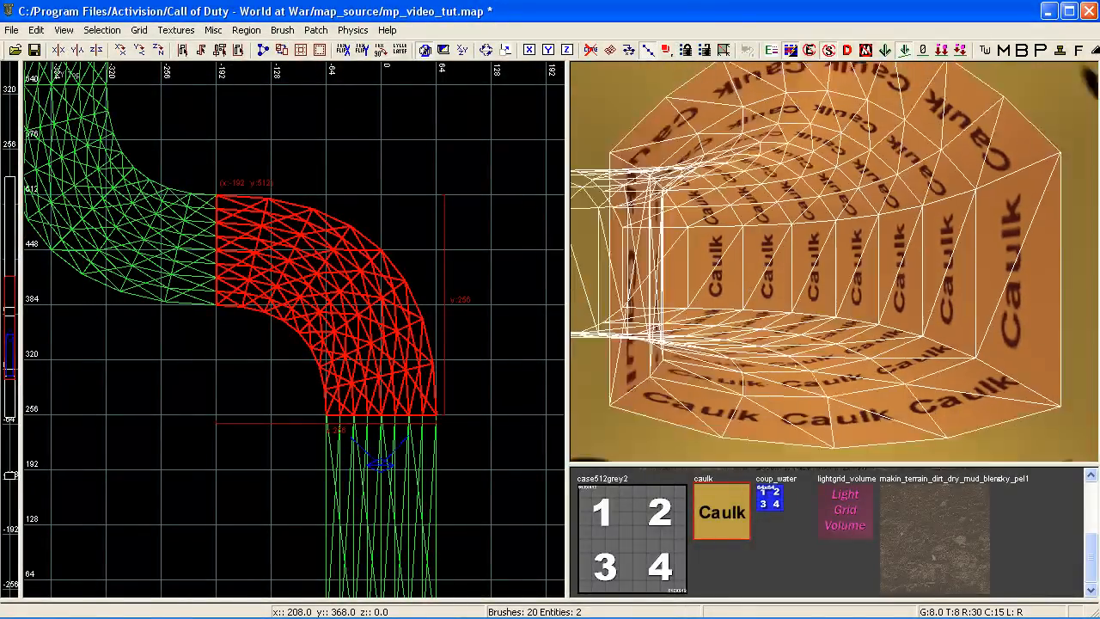
{"action": "right_click", "coordinate": [749, 296]}
{"action": "left_click", "coordinate": [809, 384], "text": "shift"}
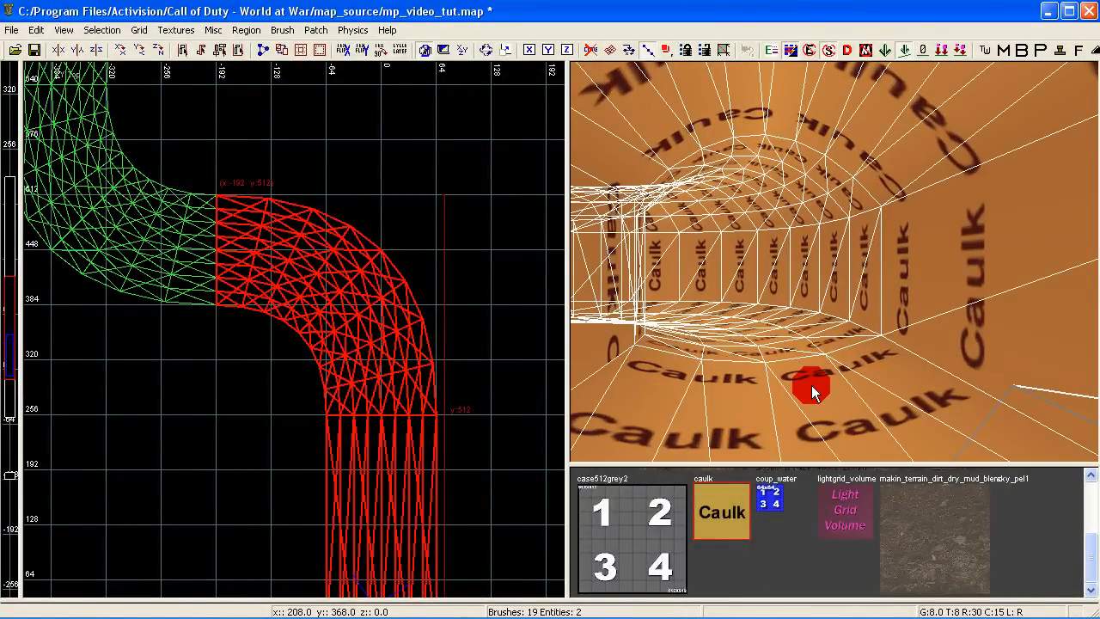
{"action": "key", "text": "Escape"}
{"action": "left_click", "coordinate": [773, 343], "text": "shift"}
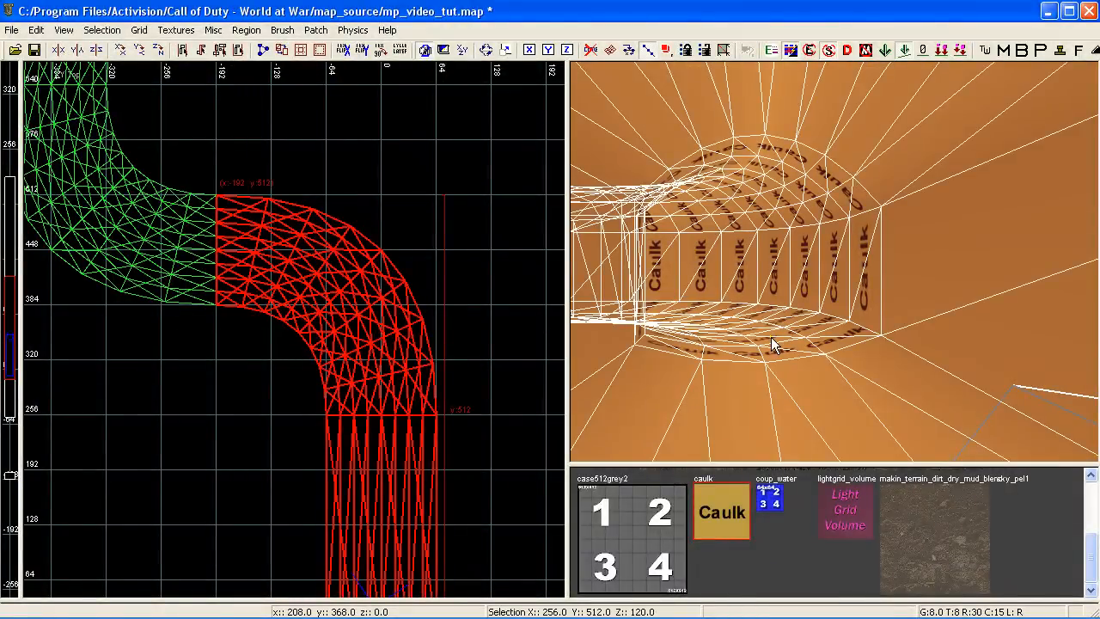
{"action": "key", "text": "s"}
{"action": "left_click", "coordinate": [423, 294]}
{"action": "left_click", "coordinate": [383, 506]}
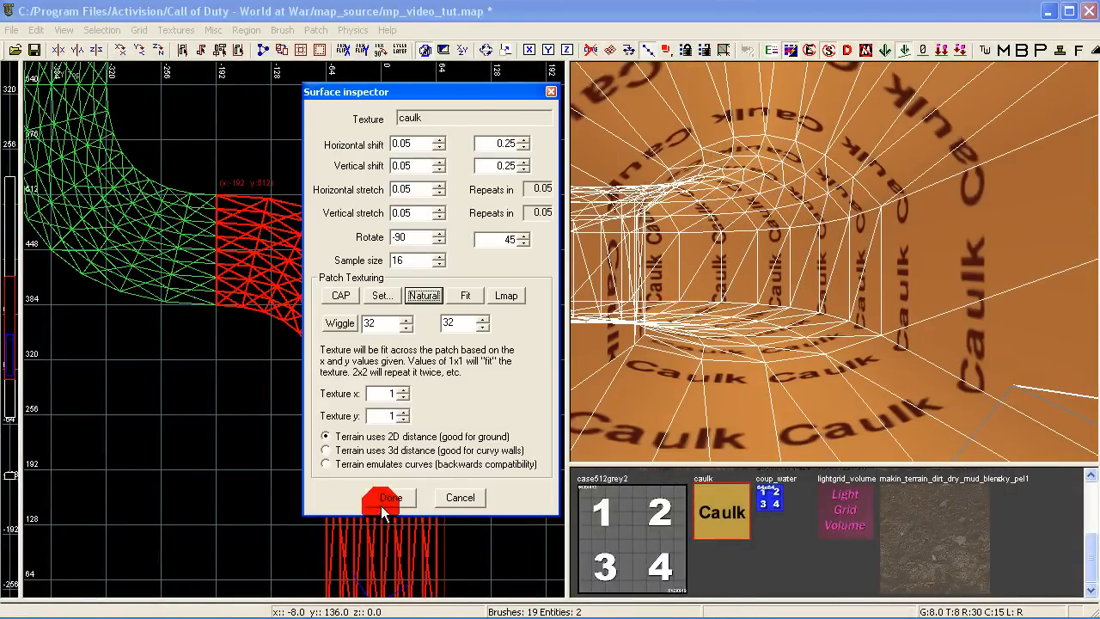
{"action": "key", "text": "Escape"}
Split the floor of the merged straight section and first bend off as a separate patch along its lower wall edges
{"action": "right_click_drag", "start_coordinate": [809, 347], "coordinate": [683, 206]}
{"action": "left_click", "coordinate": [835, 371], "text": "shift"}
{"action": "key", "text": "v"}
{"action": "left_click_drag", "start_coordinate": [923, 334], "coordinate": [772, 363]}
{"action": "key", "text": "Escape"}
{"action": "left_click", "coordinate": [780, 372], "text": "shift"}
{"action": "right_click_drag", "start_coordinate": [780, 373], "coordinate": [730, 371]}
{"action": "left_click", "coordinate": [781, 381], "text": "shift"}
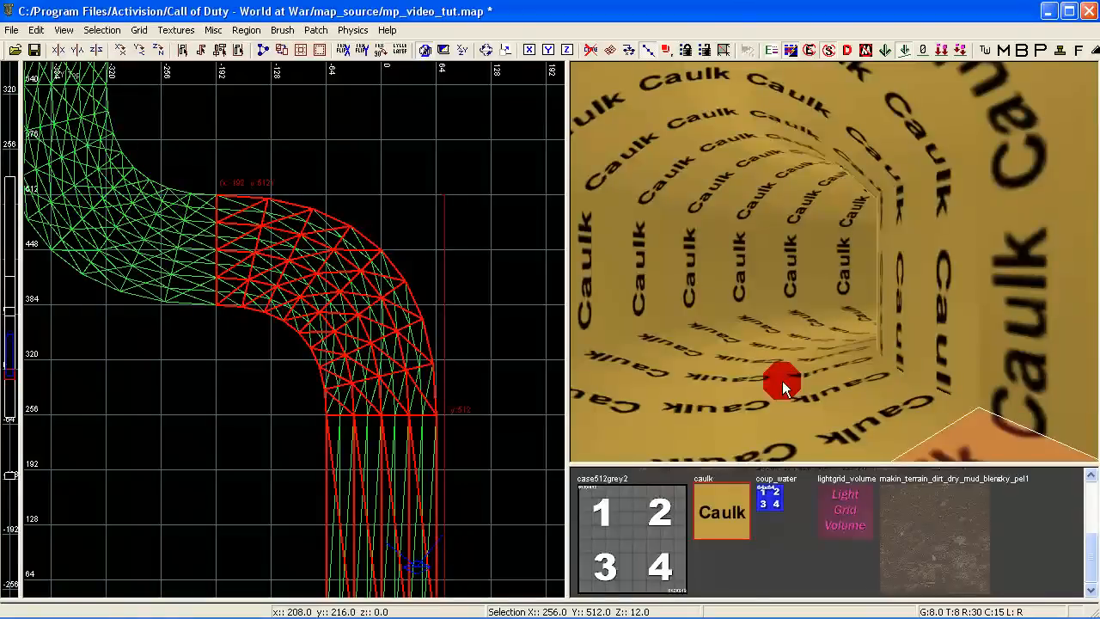
{"action": "key", "text": "Escape"}
Merge the second and third bends into one terrain patch and reapply natural texturing to it
{"action": "left_click", "coordinate": [791, 383], "text": "shift"}
{"action": "right_click_drag", "start_coordinate": [791, 383], "coordinate": [808, 343]}
{"action": "left_click", "coordinate": [804, 327], "text": "shift"}
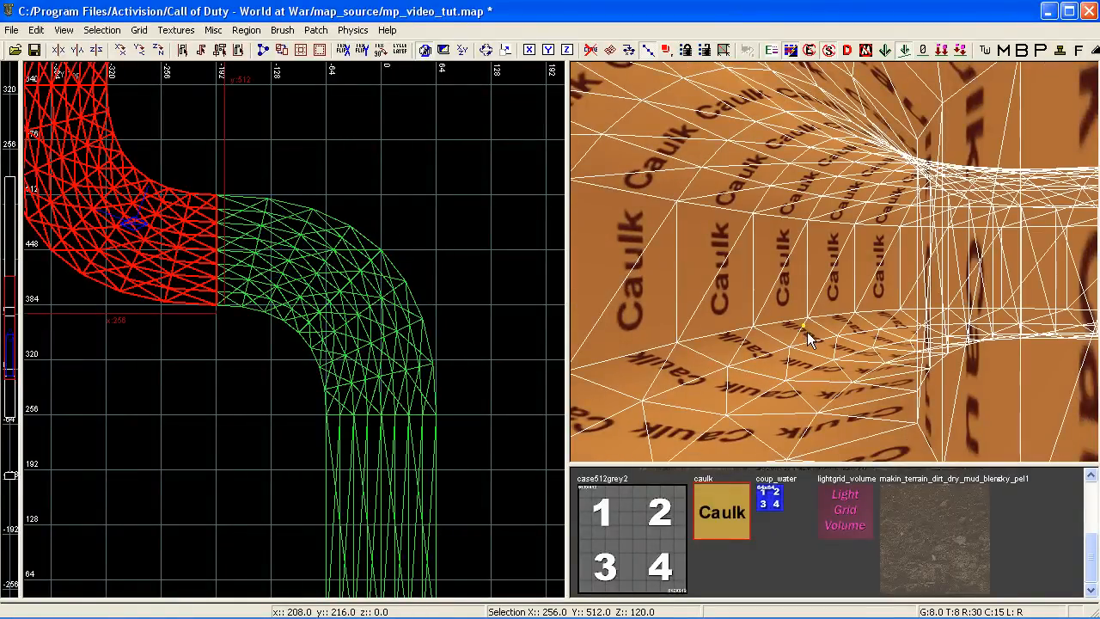
{"action": "middle_click", "coordinate": [806, 332]}
{"action": "key", "text": "s"}
{"action": "left_click", "coordinate": [434, 296]}
{"action": "left_click", "coordinate": [391, 498]}
{"action": "key", "text": "Escape"}
Split the floor of the merged second and third bends from the walls along the lower edge vertices
{"action": "left_click", "coordinate": [715, 393], "text": "shift"}
{"action": "key", "text": "v"}
{"action": "right_click_drag", "start_coordinate": [714, 392], "coordinate": [685, 369]}
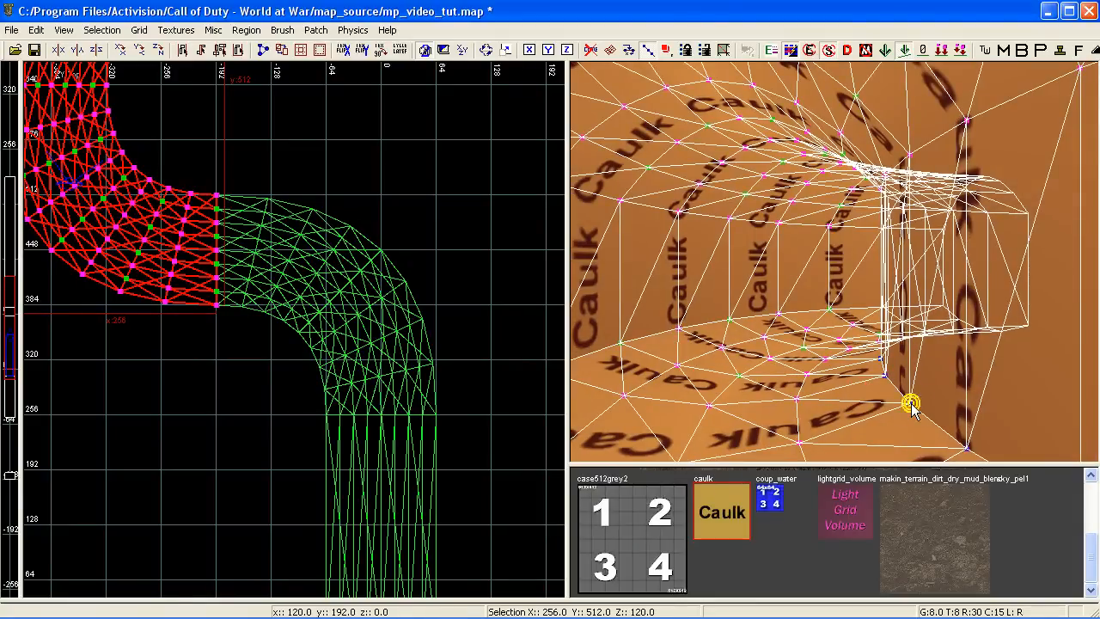
{"action": "key", "text": "Escape"}
Texture both floor patches with berlin_terrain_rubble_tiny using natural texturing, and clear the selection
{"action": "left_click", "coordinate": [761, 406], "text": "shift"}
{"action": "right_click_drag", "start_coordinate": [761, 405], "coordinate": [759, 404]}
{"action": "left_click", "coordinate": [832, 431], "text": "shift"}
{"action": "right_click_drag", "start_coordinate": [833, 432], "coordinate": [832, 431]}
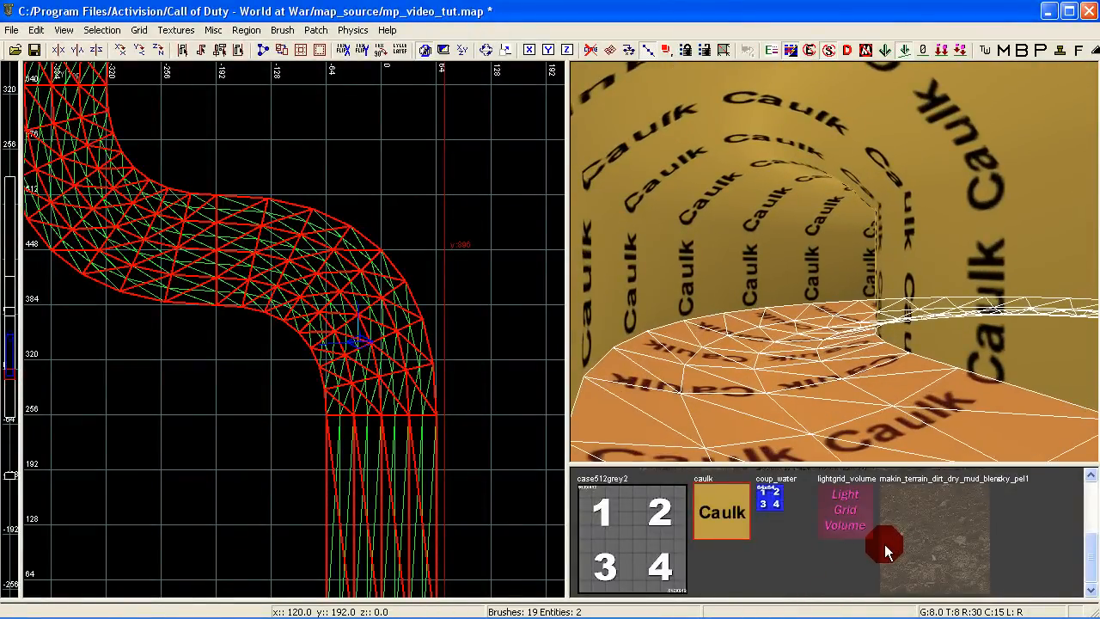
{"action": "scroll", "coordinate": [859, 546], "scroll_direction": "up", "scroll_amount": 5}
{"action": "left_click", "coordinate": [810, 528]}
{"action": "key", "text": "s"}
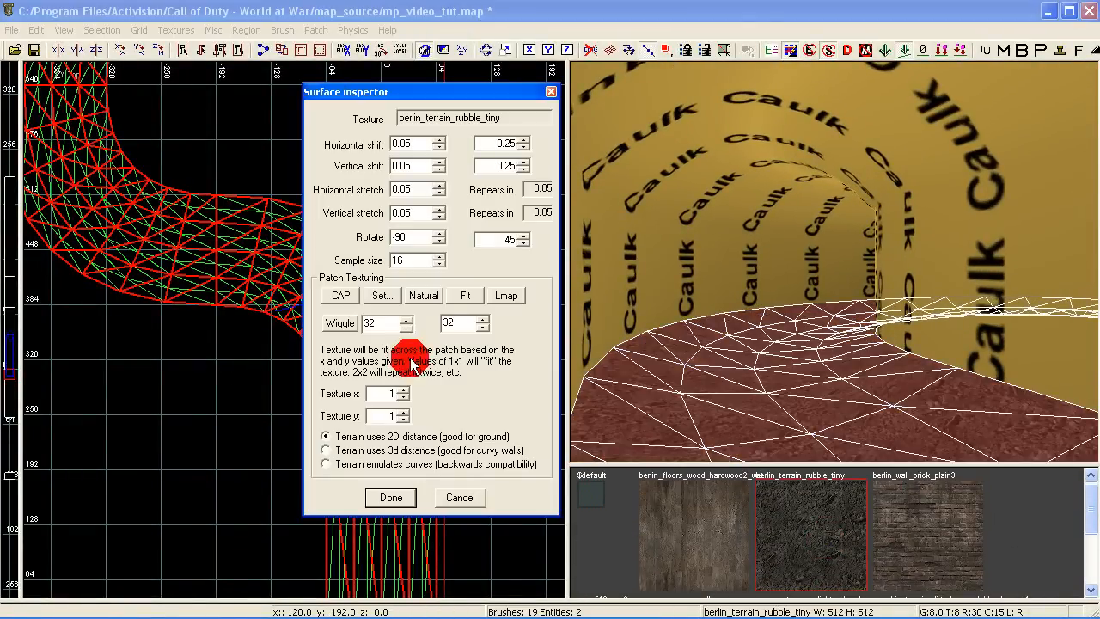
{"action": "left_click", "coordinate": [429, 296]}
{"action": "left_click", "coordinate": [393, 496]}
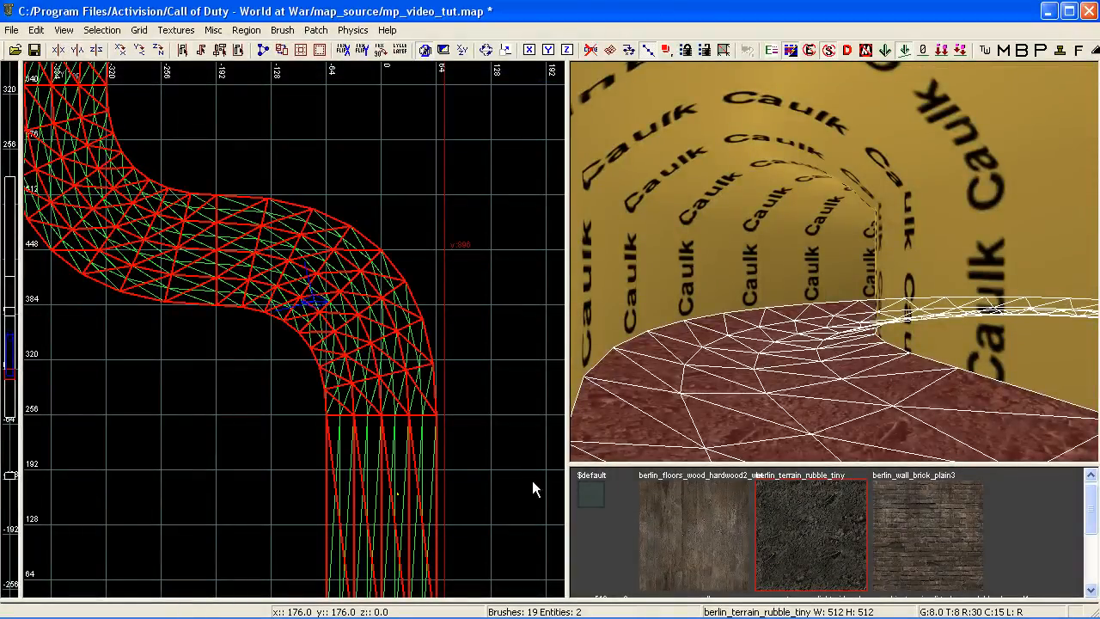
{"action": "mouse_move", "coordinate": [838, 353]}
{"action": "right_mouse_down"}
{"action": "mouse_move", "coordinate": [891, 335]}
{"action": "mouse_move", "coordinate": [912, 364]}
{"action": "right_mouse_up"}
{"action": "key", "text": "Escape"}
Apply the berlin_wall_brick_plain3 texture to both wall-and-ceiling patches of the tunnel
{"action": "left_click", "coordinate": [726, 286], "text": "shift"}
{"action": "left_click", "coordinate": [862, 508]}
{"action": "left_click", "coordinate": [960, 259], "text": "shift"}
{"action": "left_click", "coordinate": [935, 521]}
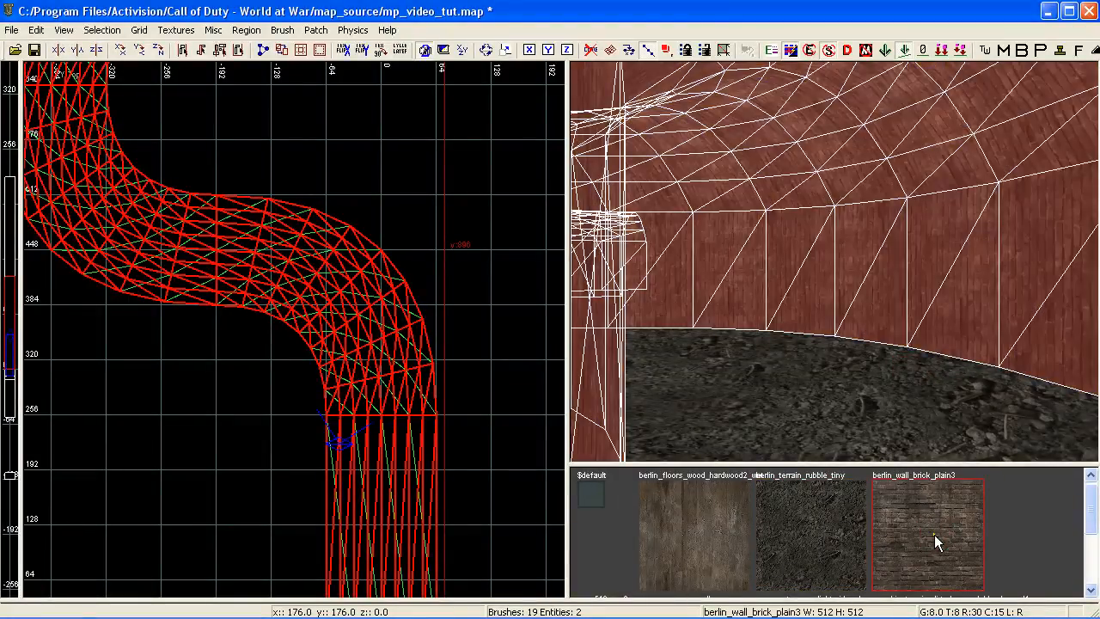
Set the brick texture to natural mapping and rotate it by 90 degrees so the courses run along the walls
{"action": "key", "text": "s"}
{"action": "left_click", "coordinate": [425, 300]}
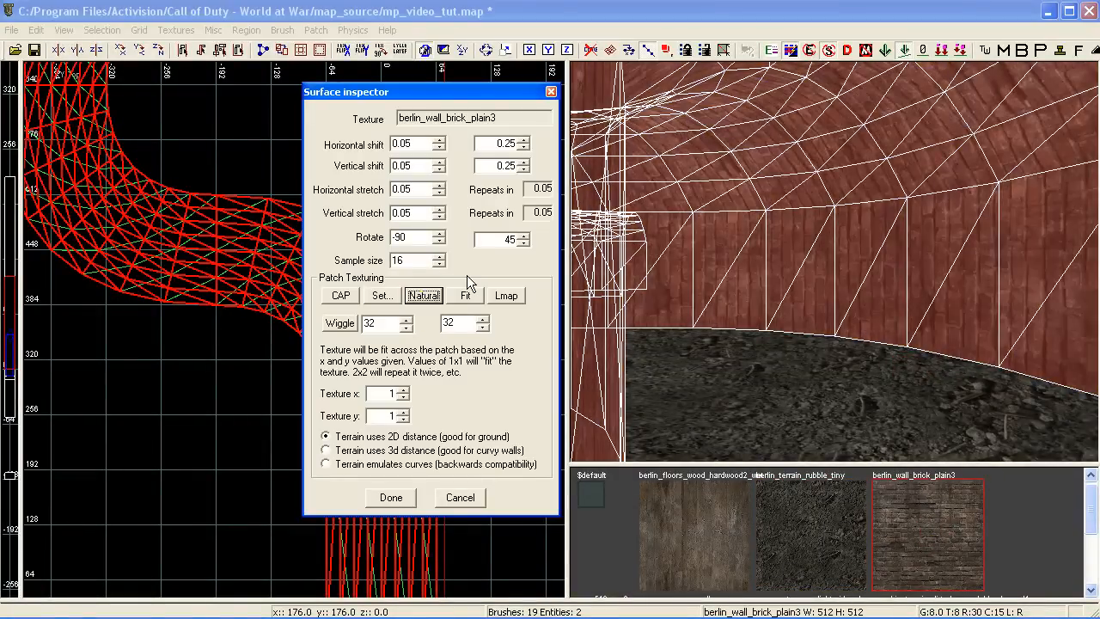
{"action": "double_click", "coordinate": [439, 241]}
{"action": "left_click", "coordinate": [395, 504]}
{"action": "key", "text": "Escape"}
Set the grid size to 2 and lower the centre row of vertices on the first bend's floor so the patch is 16 units deep
{"action": "right_click_drag", "start_coordinate": [886, 355], "coordinate": [1057, 344]}
{"action": "right_click_drag", "start_coordinate": [841, 277], "coordinate": [756, 277]}
{"action": "scroll", "coordinate": [378, 323], "scroll_direction": "down", "scroll_amount": 2}
{"action": "right_click_drag", "start_coordinate": [378, 323], "coordinate": [369, 363]}
{"action": "left_click", "coordinate": [827, 379], "text": "shift"}
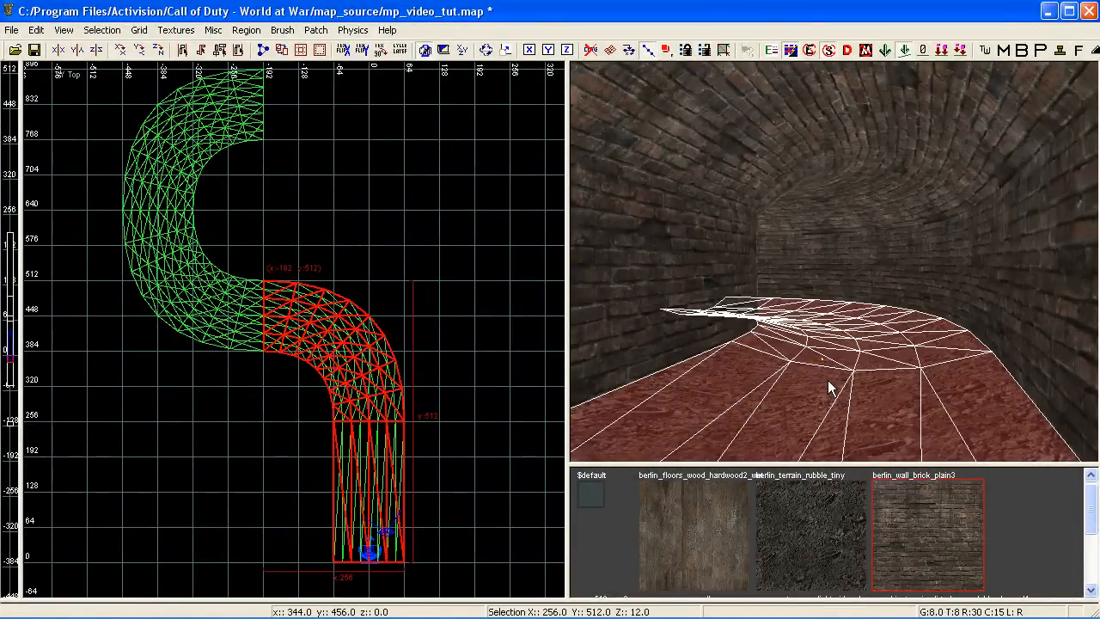
{"action": "key", "text": "v"}
{"action": "right_click_drag", "start_coordinate": [828, 379], "coordinate": [779, 394]}
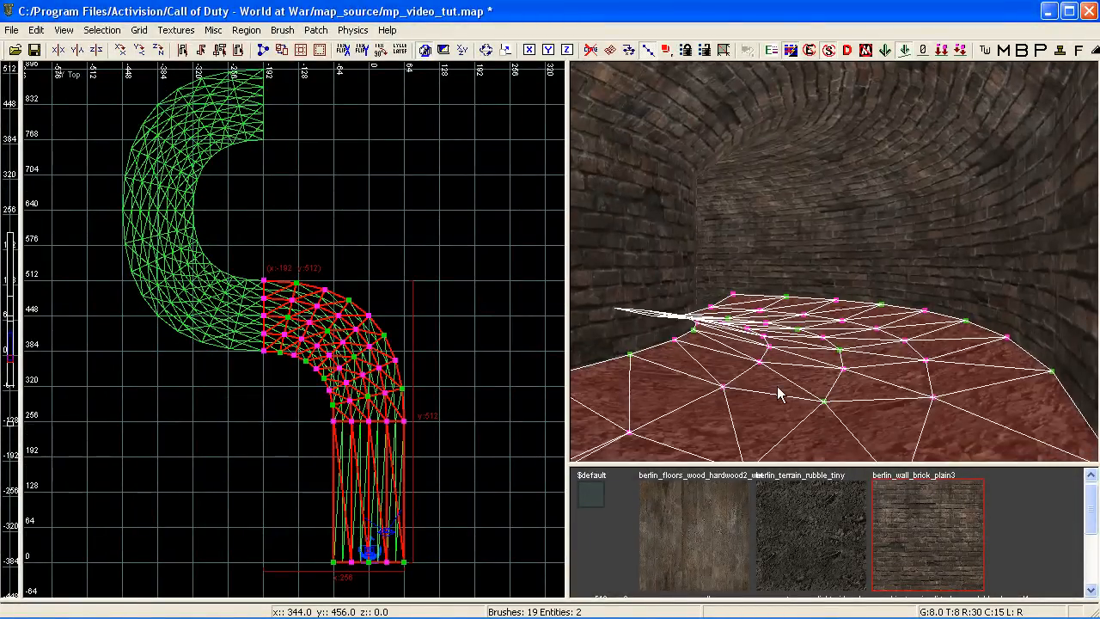
{"action": "left_click", "coordinate": [765, 364]}
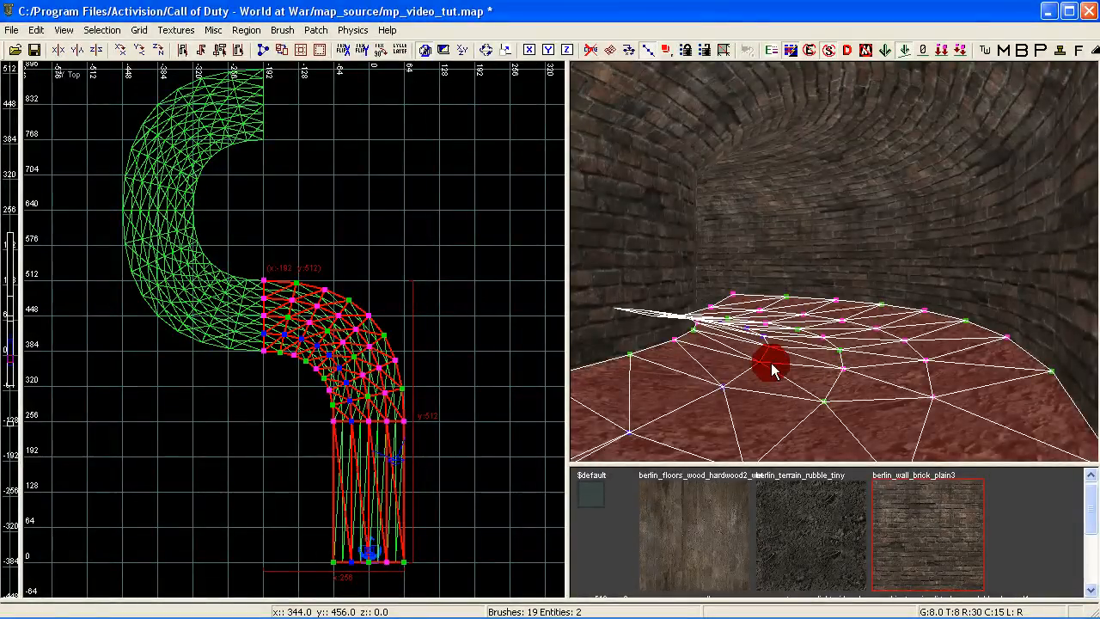
{"action": "left_click", "coordinate": [841, 375]}
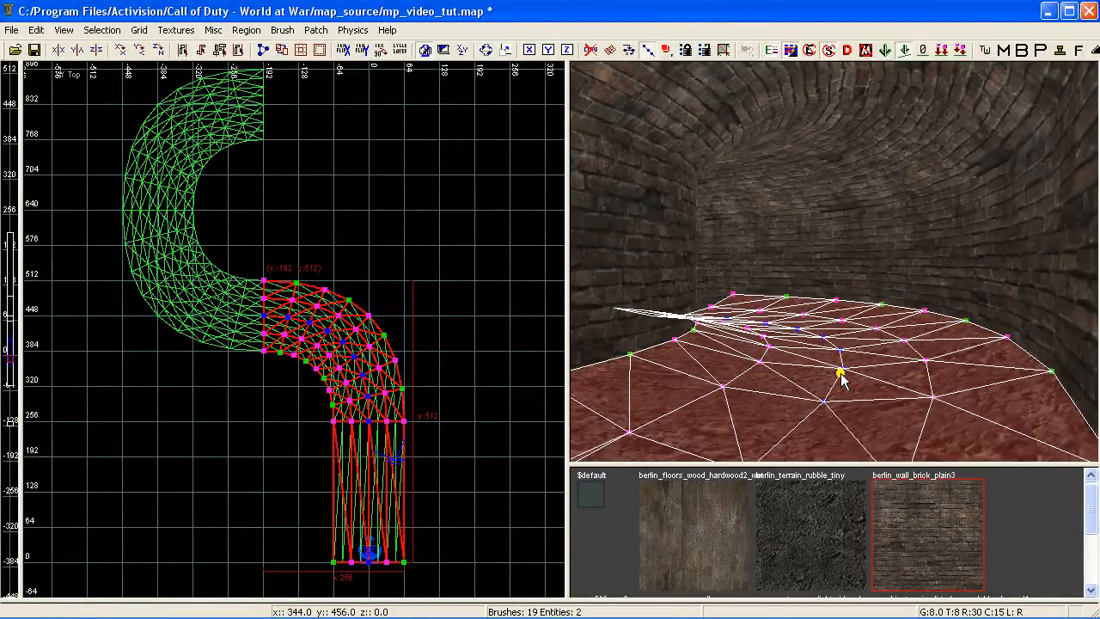
{"action": "left_click", "coordinate": [138, 29]}
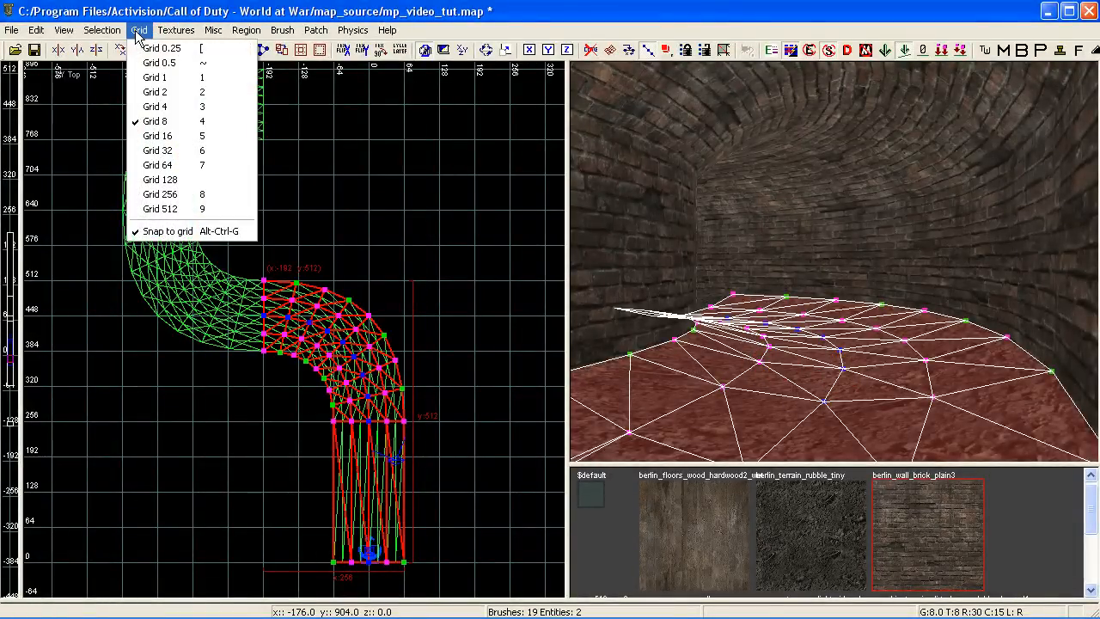
{"action": "left_click", "coordinate": [167, 92]}
{"action": "left_click_drag", "start_coordinate": [841, 368], "coordinate": [841, 367]}
{"action": "mouse_move", "coordinate": [865, 378]}
{"action": "right_mouse_down"}
{"action": "mouse_move", "coordinate": [866, 344]}
{"action": "mouse_move", "coordinate": [866, 378]}
{"action": "right_mouse_up"}
{"action": "key", "text": "Escape"}
Lower the centre row of vertices on the second floor patch to the same 16-unit depth as the first
{"action": "left_click", "coordinate": [866, 378], "text": "shift"}
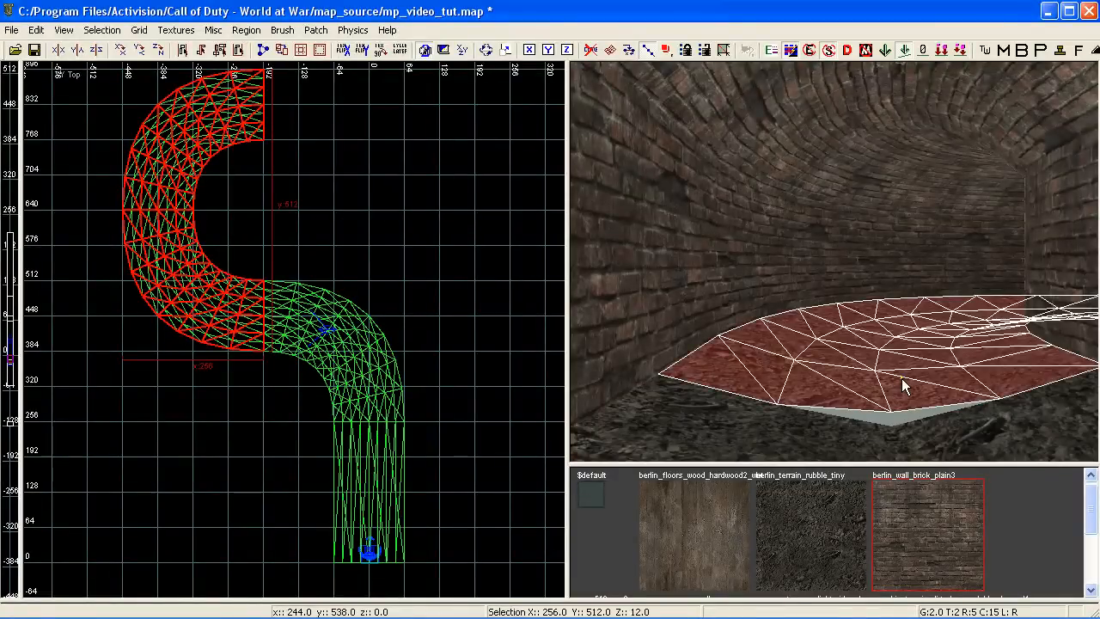
{"action": "key", "text": "v"}
{"action": "left_click_drag", "start_coordinate": [892, 408], "coordinate": [891, 409]}
{"action": "key", "text": "Escape"}
{"action": "right_click_drag", "start_coordinate": [891, 409], "coordinate": [978, 409]}
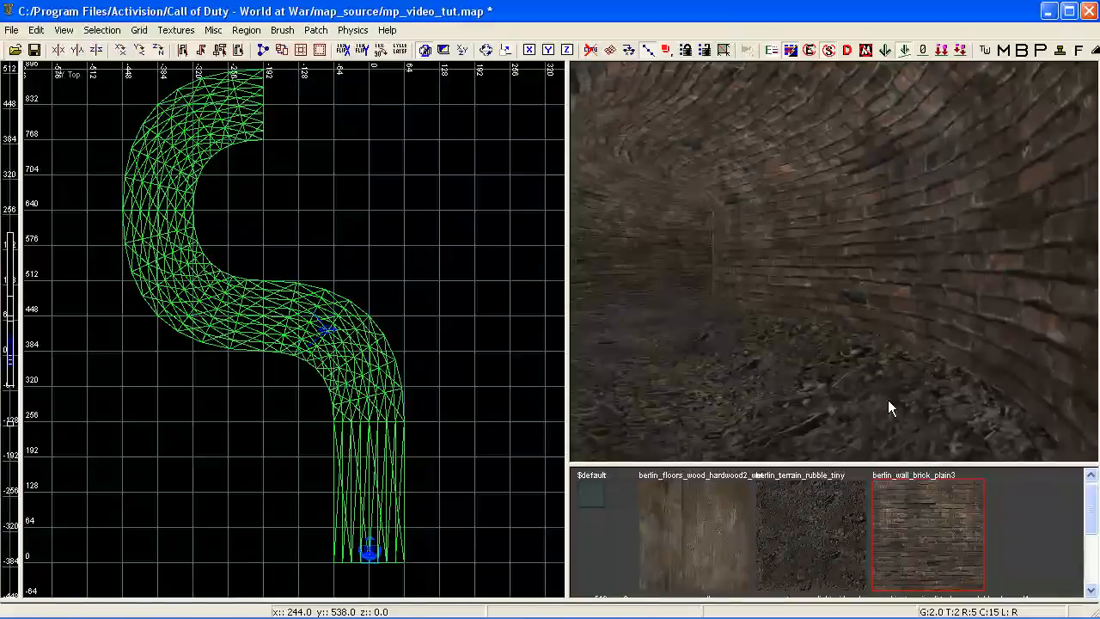
Split the first bend's floor along the vertex rows on both sides of the centre row, separating a middle strip
{"action": "left_click", "coordinate": [787, 410], "text": "shift"}
{"action": "right_click_drag", "start_coordinate": [816, 393], "coordinate": [790, 380]}
{"action": "key", "text": "v"}
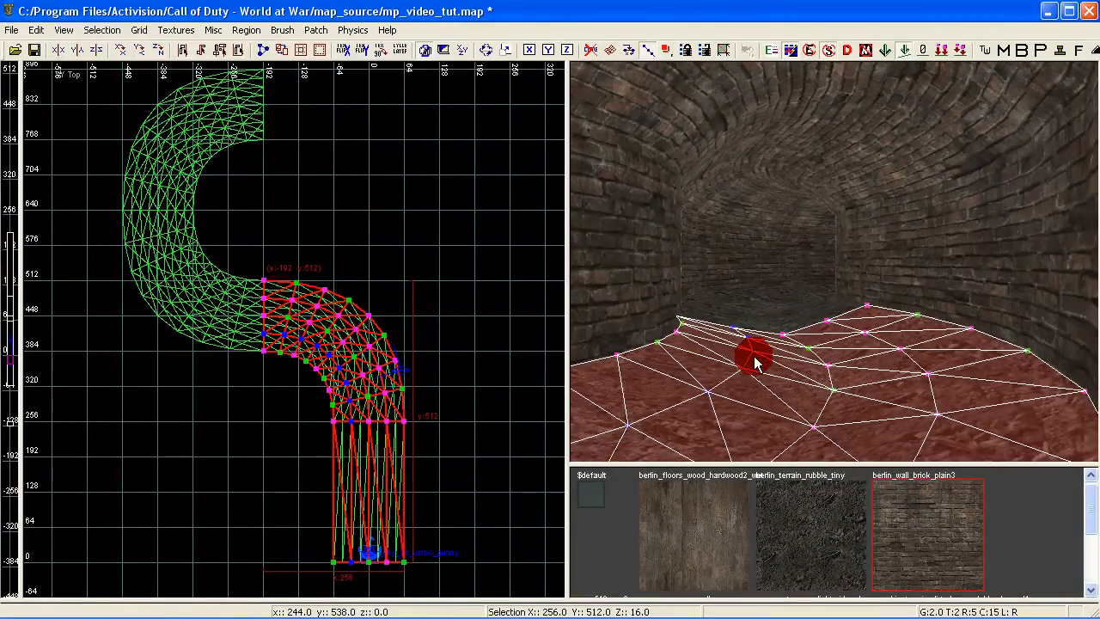
{"action": "left_click_drag", "start_coordinate": [753, 356], "coordinate": [894, 359]}
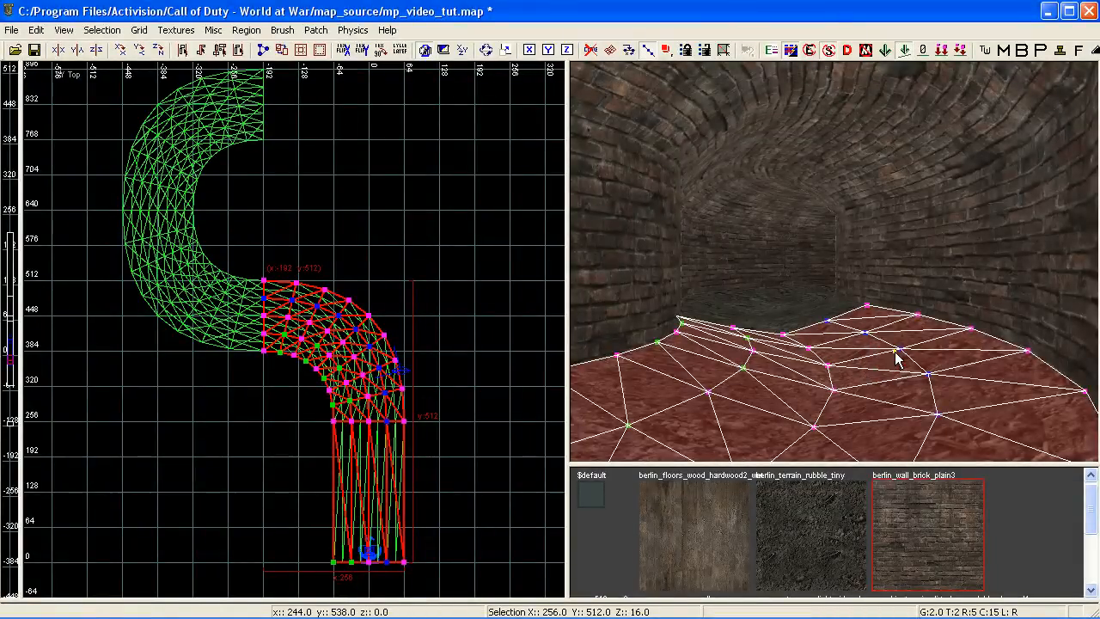
{"action": "key", "text": "Escape"}
{"action": "key", "text": "shift+a"}
{"action": "key", "text": "Escape"}
{"action": "mouse_move", "coordinate": [843, 362]}
{"action": "right_mouse_down"}
{"action": "mouse_move", "coordinate": [843, 386]}
{"action": "mouse_move", "coordinate": [840, 378]}
{"action": "right_mouse_up"}
Clone the middle floor strip of the first bend and shift the copy back over the original
{"action": "left_click", "coordinate": [843, 387], "text": "shift"}
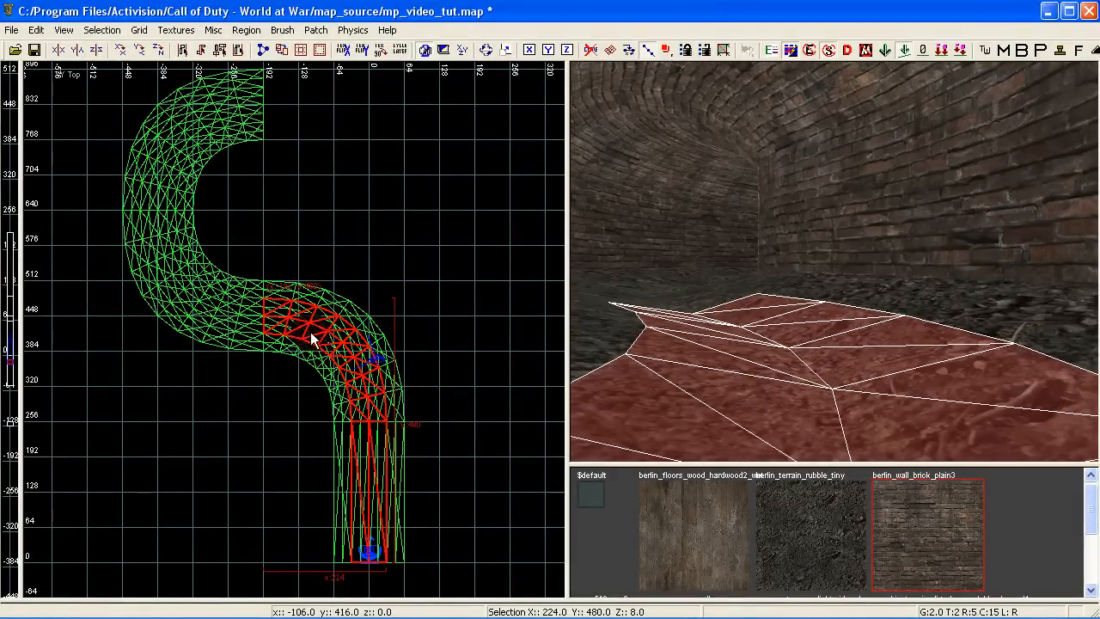
{"action": "scroll", "coordinate": [346, 356], "scroll_direction": "up", "scroll_amount": 6}
{"action": "key", "text": "space"}
{"action": "left_click_drag", "start_coordinate": [401, 348], "coordinate": [396, 346]}
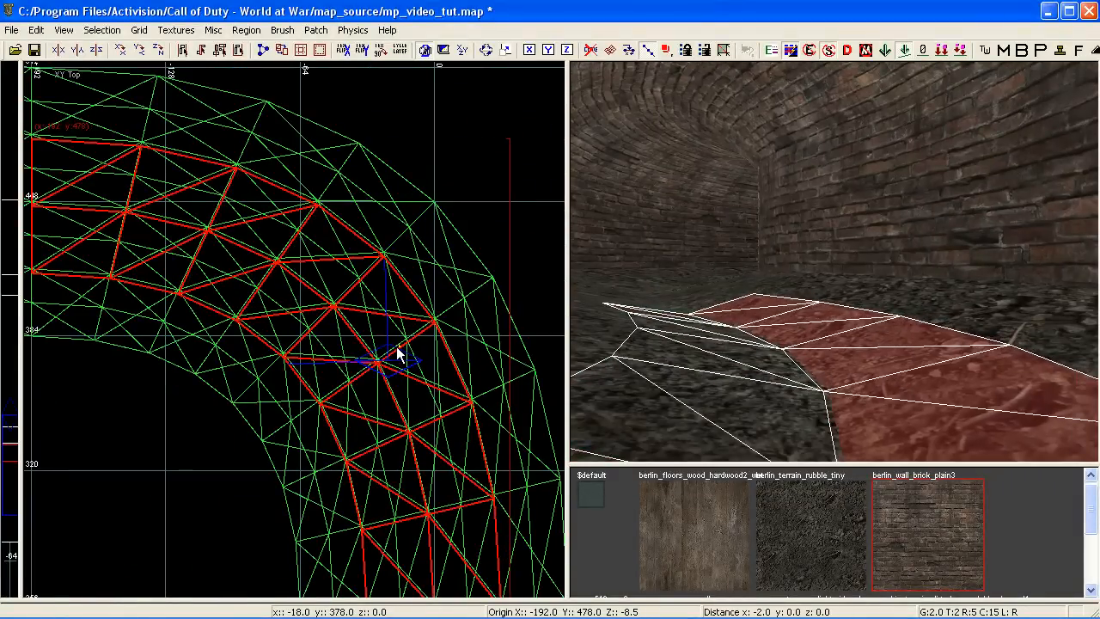
Select the first bend's floor strips, set the grid size to 0.25, and clear the selection
{"action": "key", "text": "Escape"}
{"action": "left_click", "coordinate": [731, 368], "text": "shift"}
{"action": "right_click_drag", "start_coordinate": [1016, 346], "coordinate": [823, 363]}
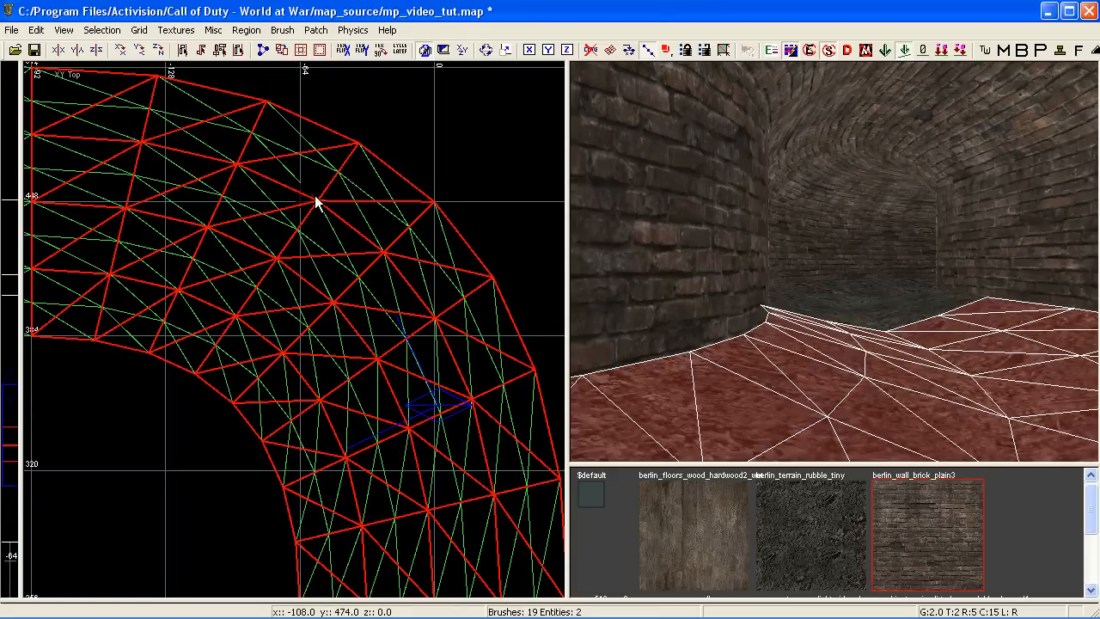
{"action": "left_click", "coordinate": [134, 31]}
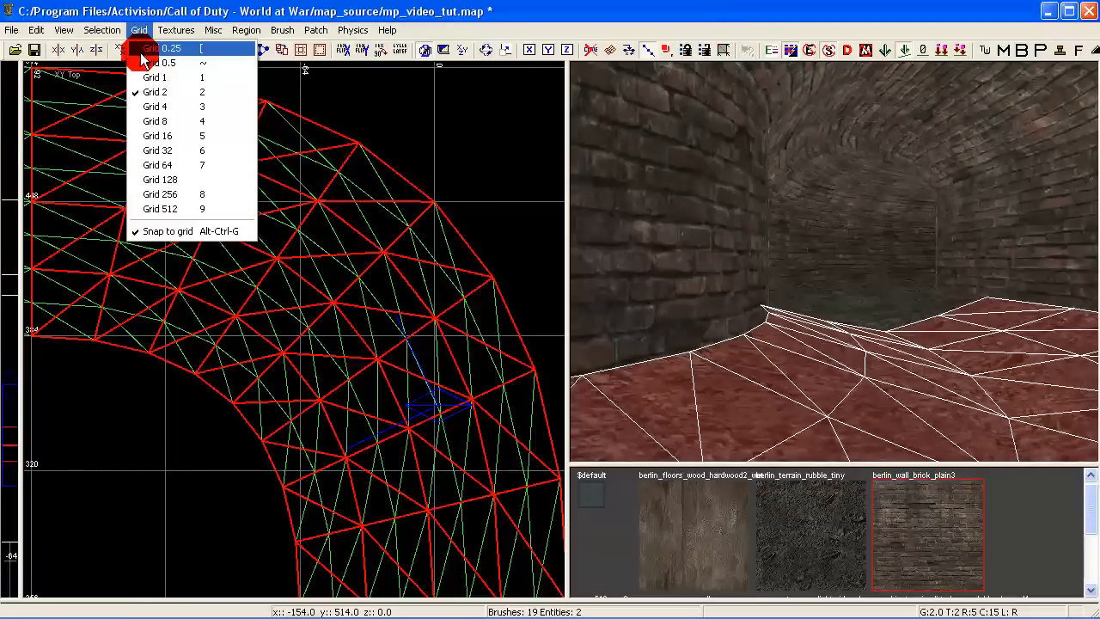
{"action": "left_click", "coordinate": [142, 47]}
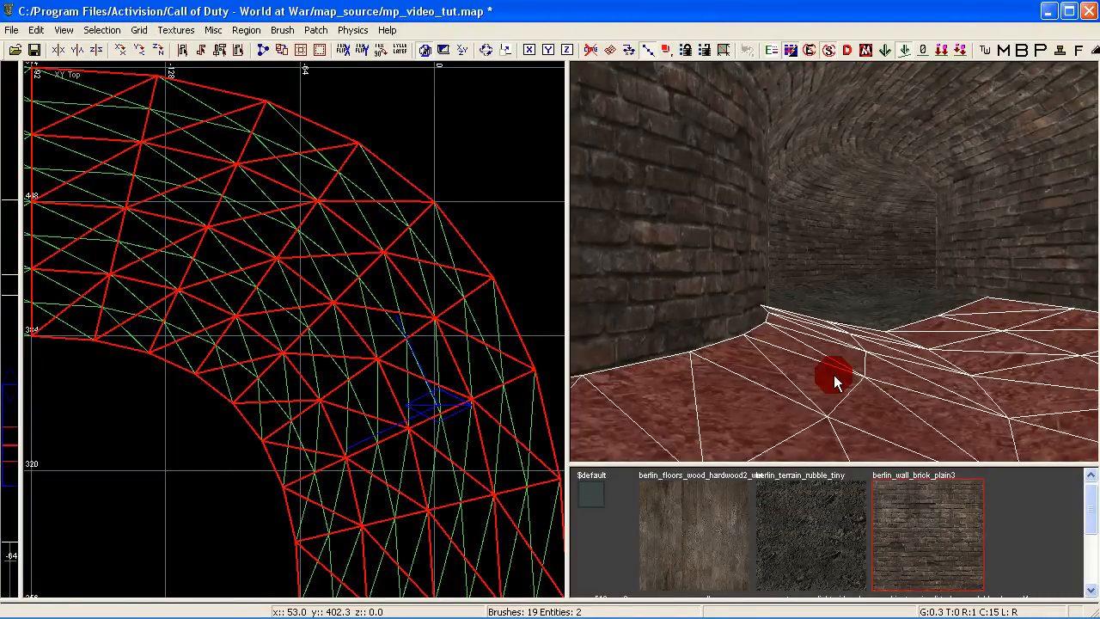
{"action": "mouse_move", "coordinate": [847, 370]}
{"action": "right_mouse_down"}
{"action": "mouse_move", "coordinate": [902, 360]}
{"action": "mouse_move", "coordinate": [868, 353]}
{"action": "mouse_move", "coordinate": [847, 370]}
{"action": "right_mouse_up"}
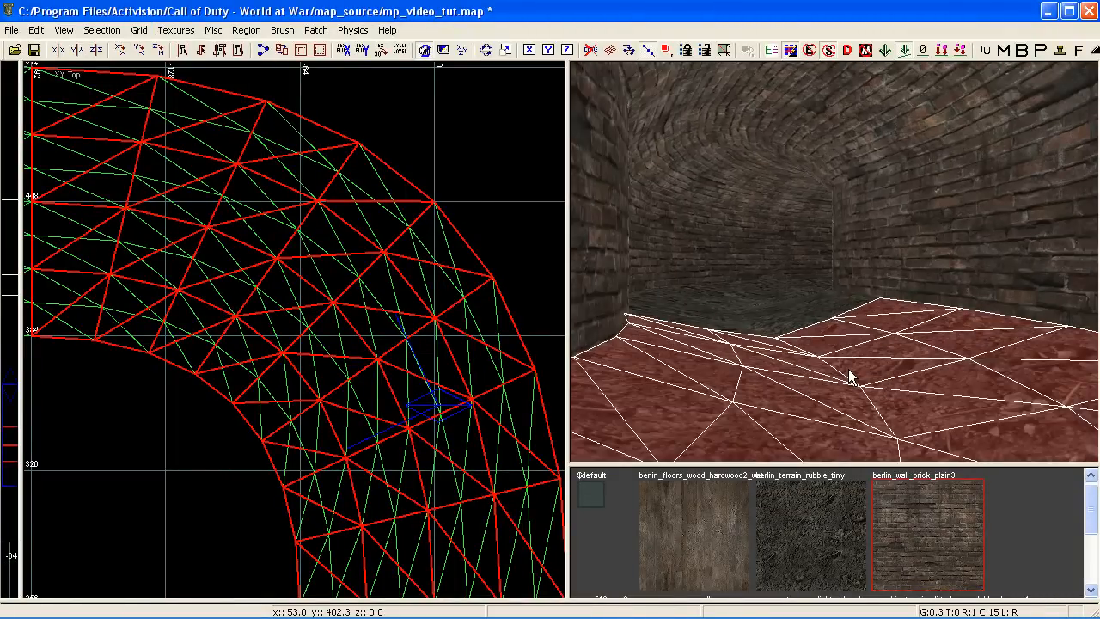
{"action": "key", "text": "Escape"}
Select one of the two overlapping middle strips and apply makin_terrain_dirt_dry_mud_blend to it with natural texturing
{"action": "right_click", "coordinate": [840, 377]}
{"action": "left_click", "coordinate": [907, 144]}
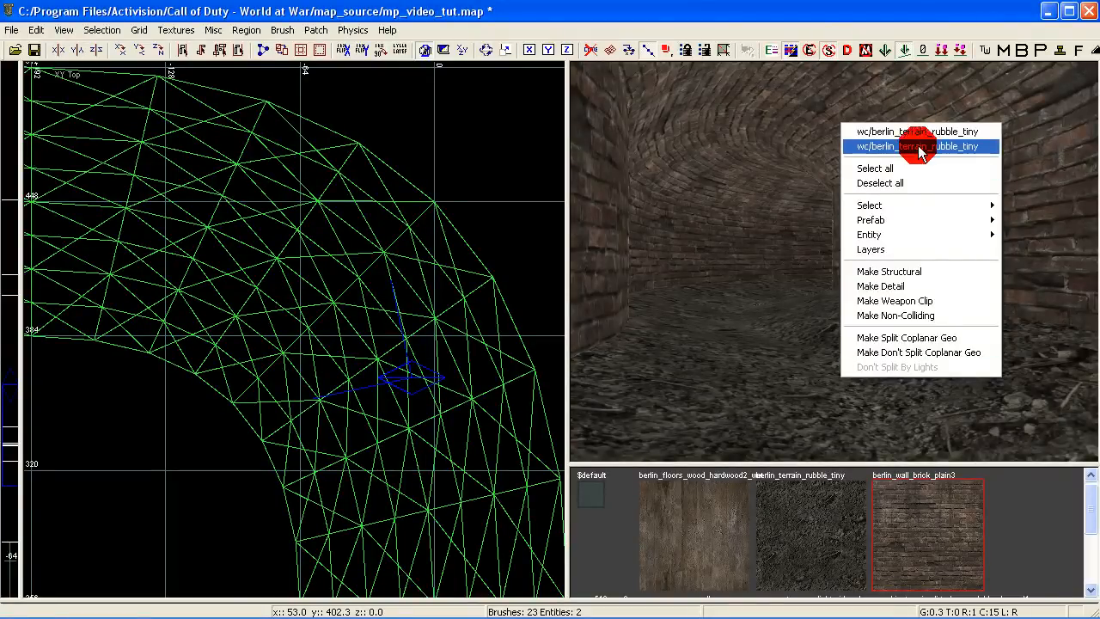
{"action": "scroll", "coordinate": [783, 514], "scroll_direction": "down", "scroll_amount": 3}
{"action": "left_click", "coordinate": [914, 520]}
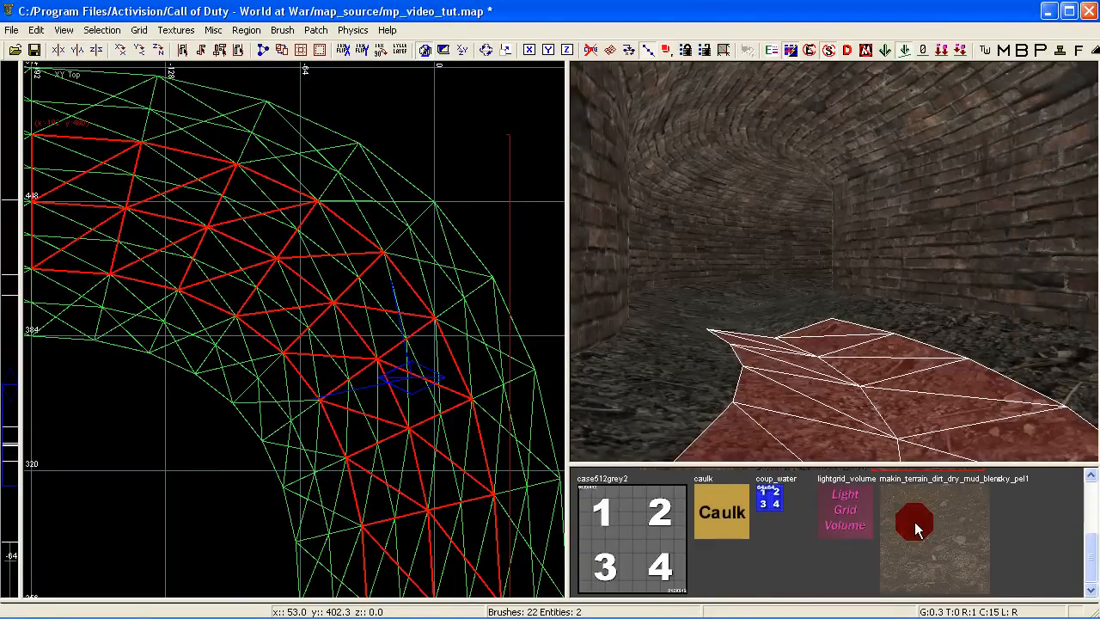
{"action": "key", "text": "s"}
{"action": "left_click", "coordinate": [428, 296]}
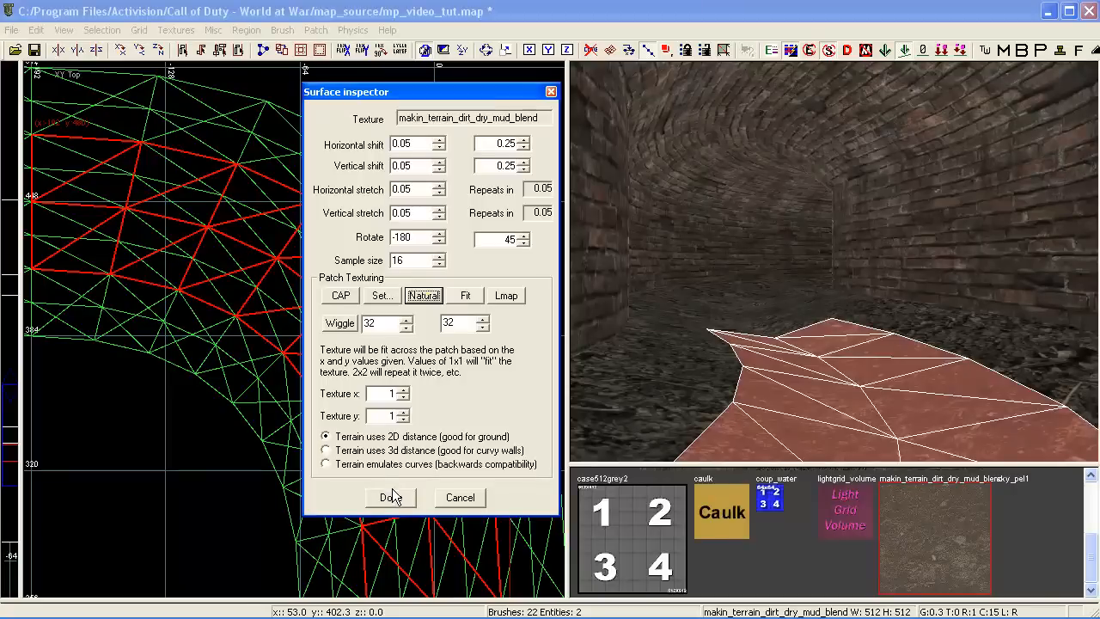
{"action": "left_click", "coordinate": [392, 498]}
Set the vertex alpha to 0 along the inner edge of the mud strip with vertex color/alpha editing
{"action": "right_click_drag", "start_coordinate": [833, 369], "coordinate": [902, 387]}
{"action": "right_click_drag", "start_coordinate": [800, 353], "coordinate": [760, 351]}
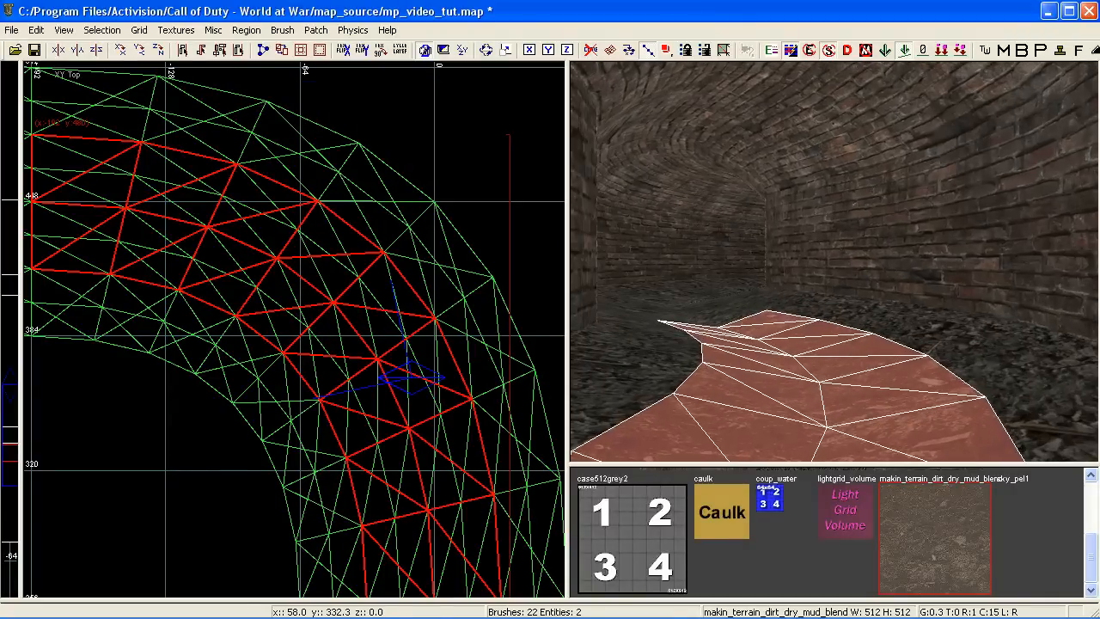
{"action": "key", "text": "g"}
{"action": "left_click", "coordinate": [309, 228]}
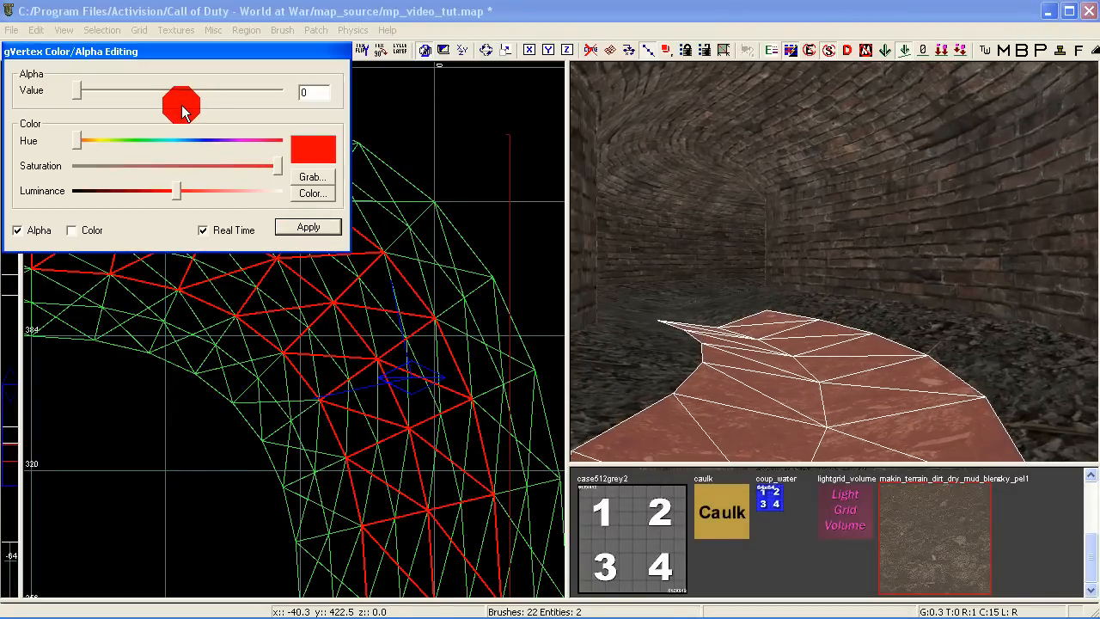
{"action": "left_click_drag", "start_coordinate": [167, 56], "coordinate": [188, 74]}
{"action": "mouse_move", "coordinate": [103, 116]}
{"action": "left_mouse_down"}
{"action": "mouse_move", "coordinate": [304, 110]}
{"action": "mouse_move", "coordinate": [105, 115]}
{"action": "left_mouse_up"}
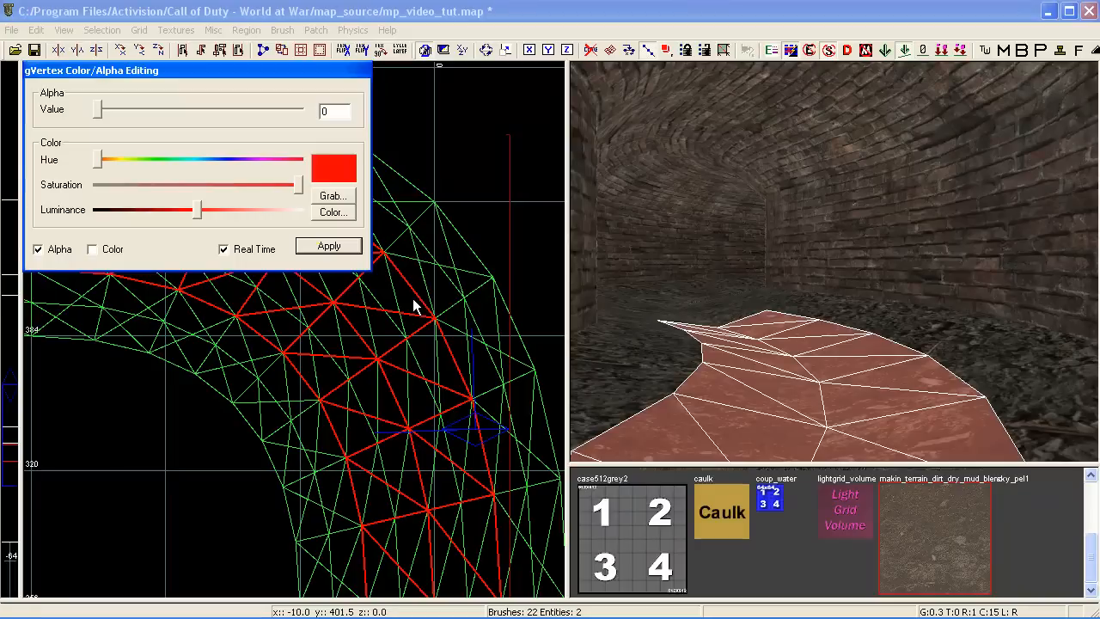
{"action": "left_click", "coordinate": [707, 389]}
{"action": "key", "text": "v"}
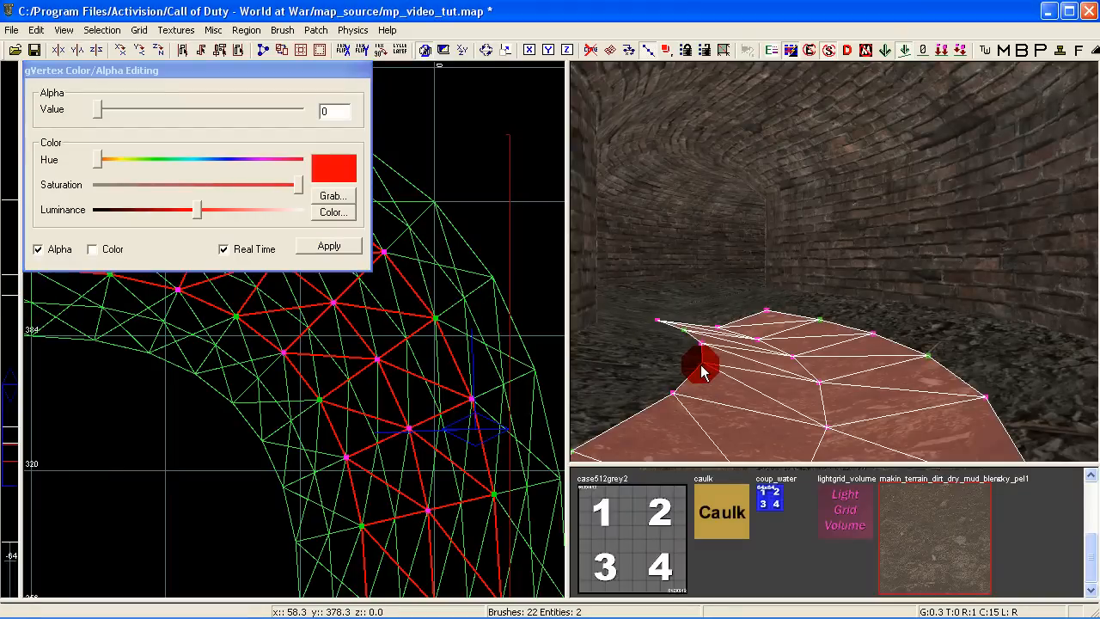
{"action": "left_click", "coordinate": [329, 256]}
Apply an alpha of 0 to the mud strip's opposite edge and clear the selection
{"action": "right_click_drag", "start_coordinate": [585, 382], "coordinate": [723, 383]}
{"action": "left_click", "coordinate": [790, 350], "text": "shift"}
{"action": "left_click", "coordinate": [356, 254]}
{"action": "key", "text": "Escape"}
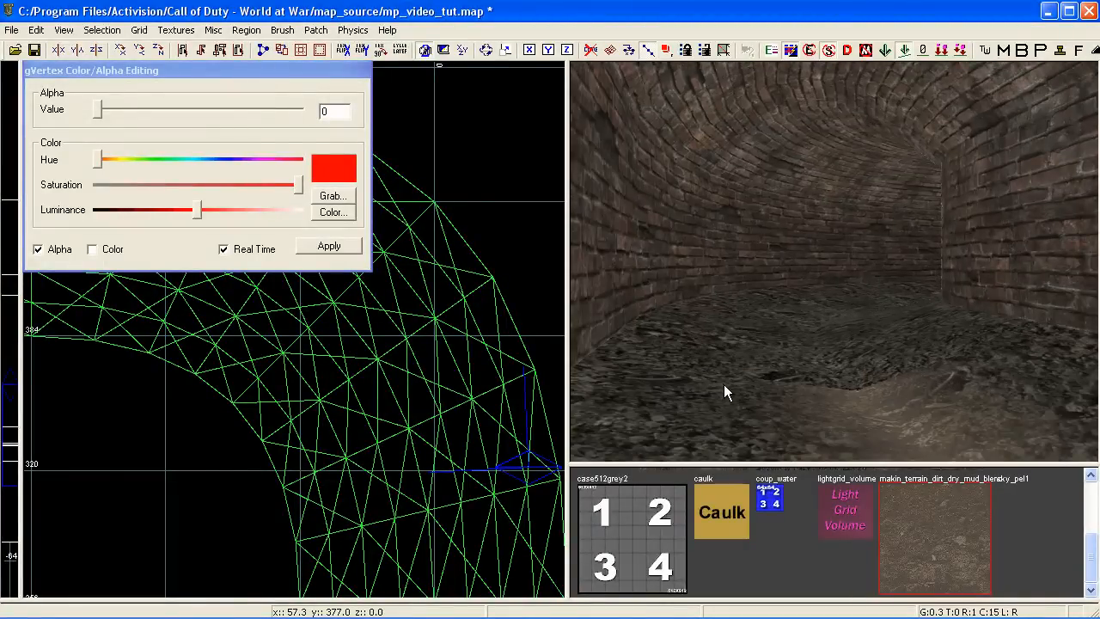
{"action": "left_click", "coordinate": [818, 369], "text": "shift"}
{"action": "right_click_drag", "start_coordinate": [822, 383], "coordinate": [801, 378]}
{"action": "key", "text": "v"}
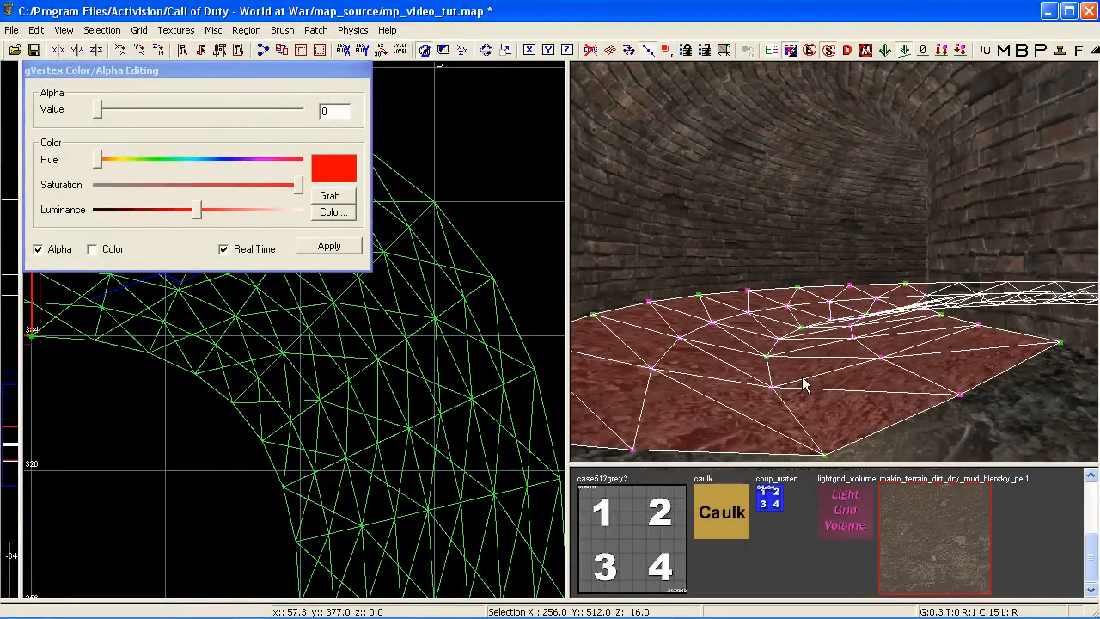
{"action": "right_click_drag", "start_coordinate": [674, 354], "coordinate": [700, 354]}
{"action": "key", "text": "Escape"}
Clone the mud strip in place and remove the copy's centre row of vertices to make a flat surface across the trench
{"action": "left_click", "coordinate": [800, 359], "text": "shift"}
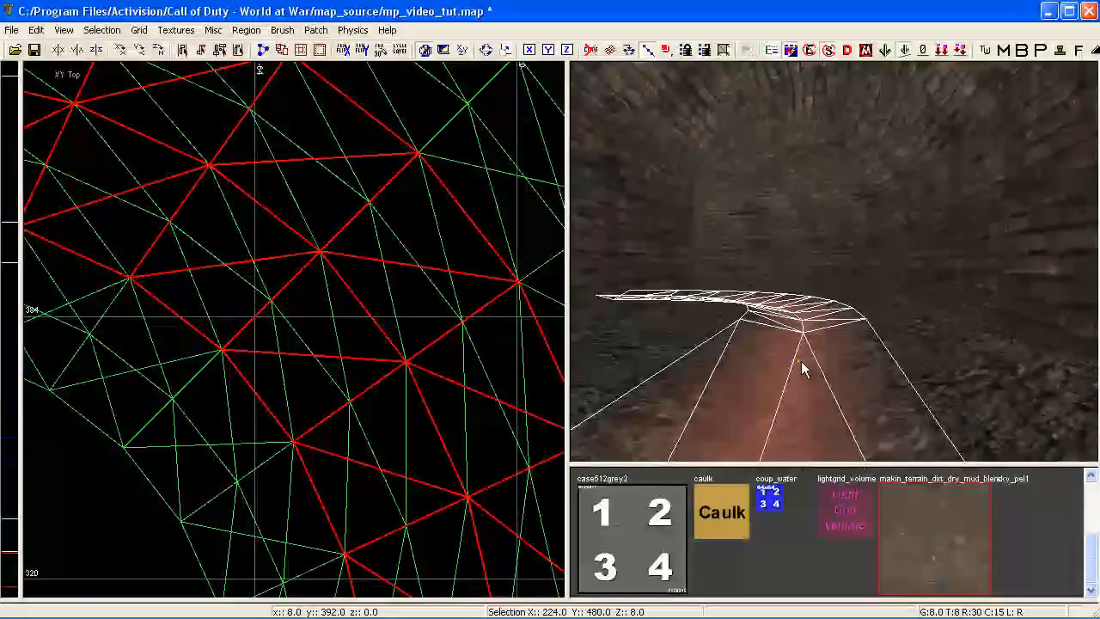
{"action": "right_click_drag", "start_coordinate": [798, 361], "coordinate": [818, 371]}
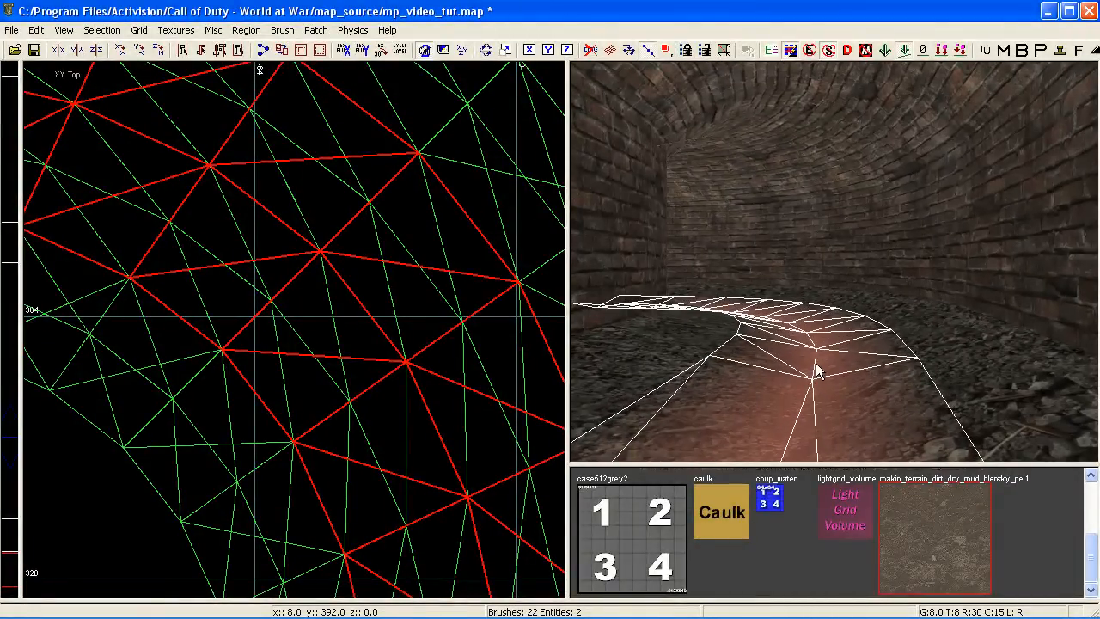
{"action": "key", "text": "space"}
{"action": "mouse_move", "coordinate": [436, 328]}
{"action": "left_mouse_down"}
{"action": "mouse_move", "coordinate": [422, 328]}
{"action": "mouse_move", "coordinate": [417, 291]}
{"action": "left_mouse_up"}
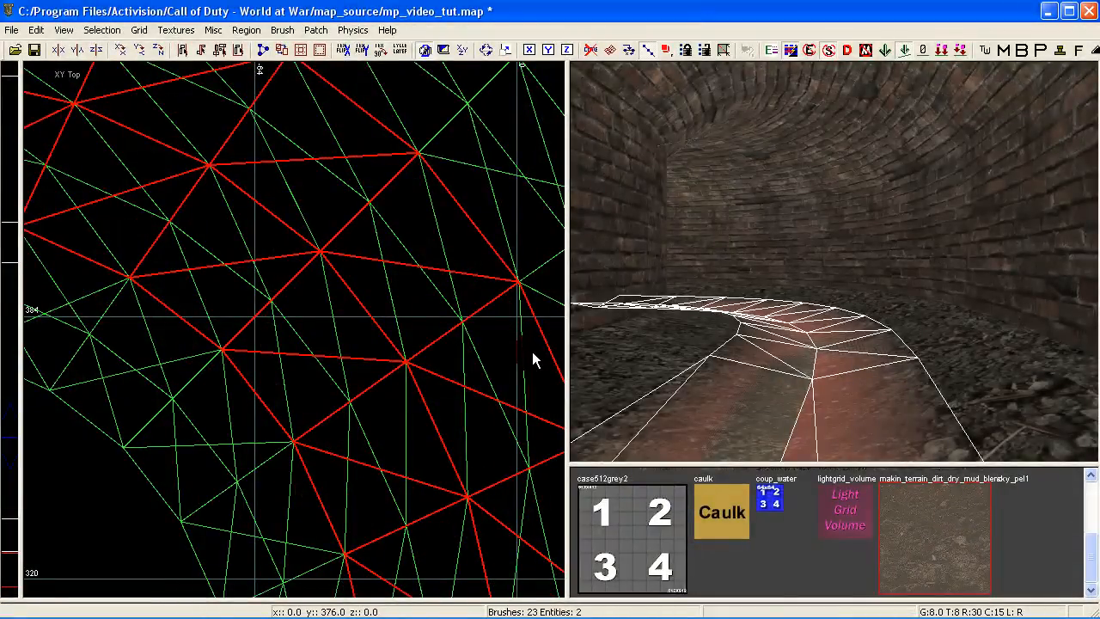
{"action": "key", "text": "v"}
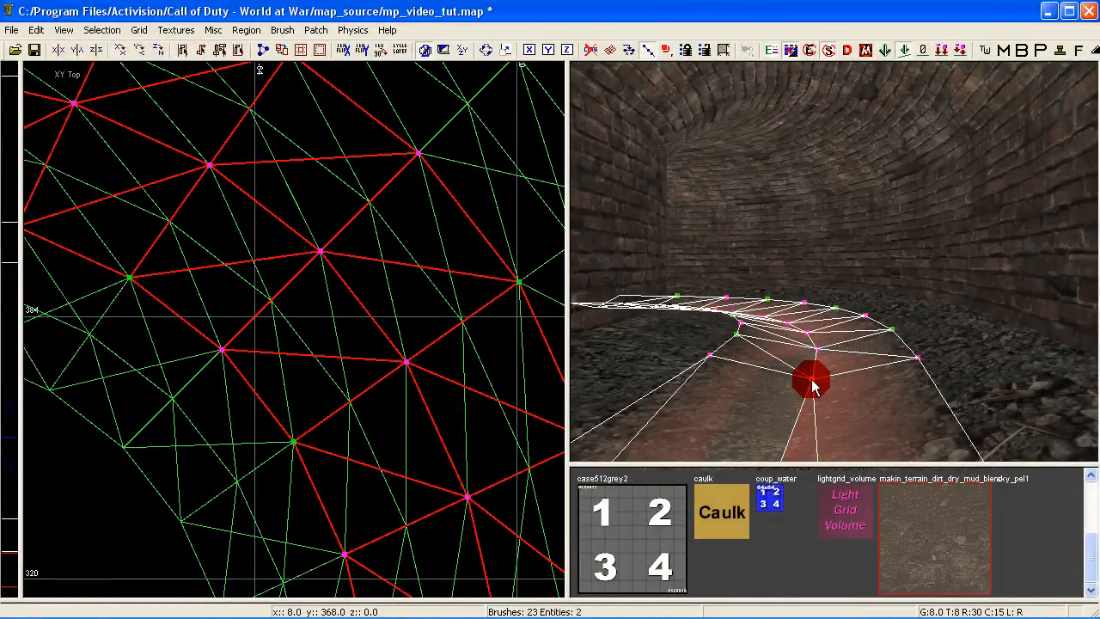
{"action": "left_click", "coordinate": [812, 386]}
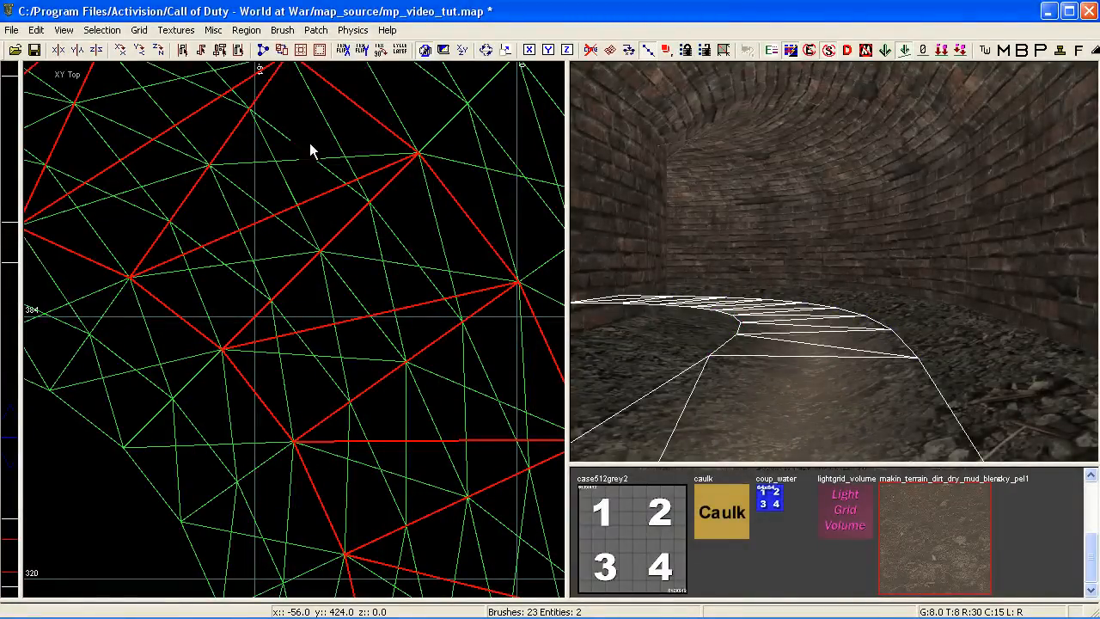
Set the grid size to 2 and align the flat copy over the mud strip
{"action": "left_click", "coordinate": [140, 31]}
{"action": "left_click", "coordinate": [161, 91]}
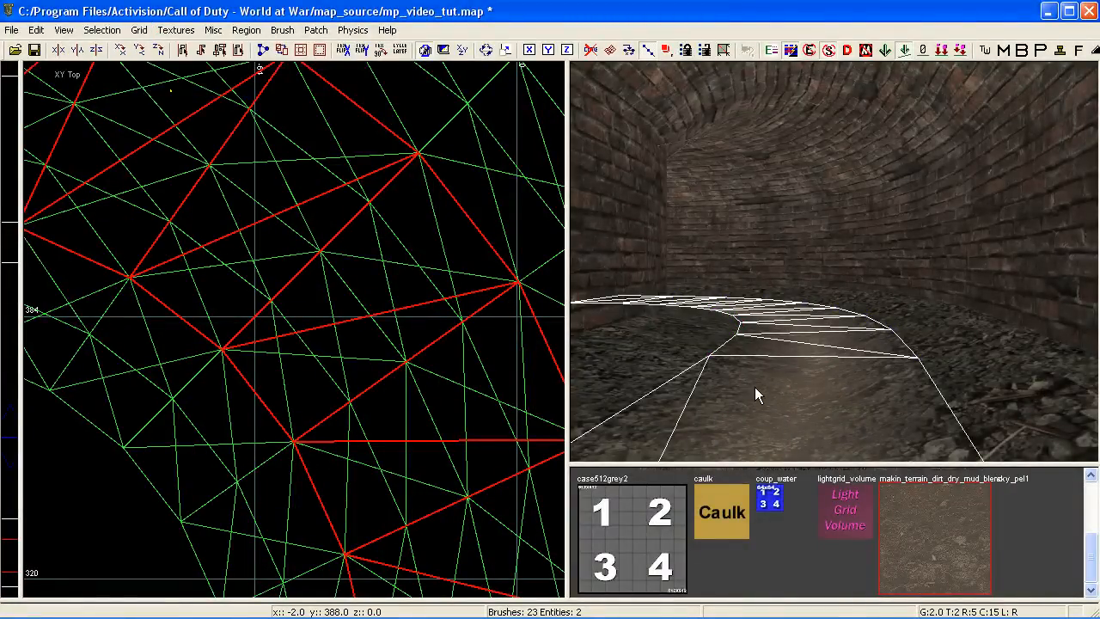
{"action": "left_click_drag", "start_coordinate": [753, 377], "coordinate": [751, 377]}
{"action": "left_click_drag", "start_coordinate": [460, 343], "coordinate": [469, 345]}
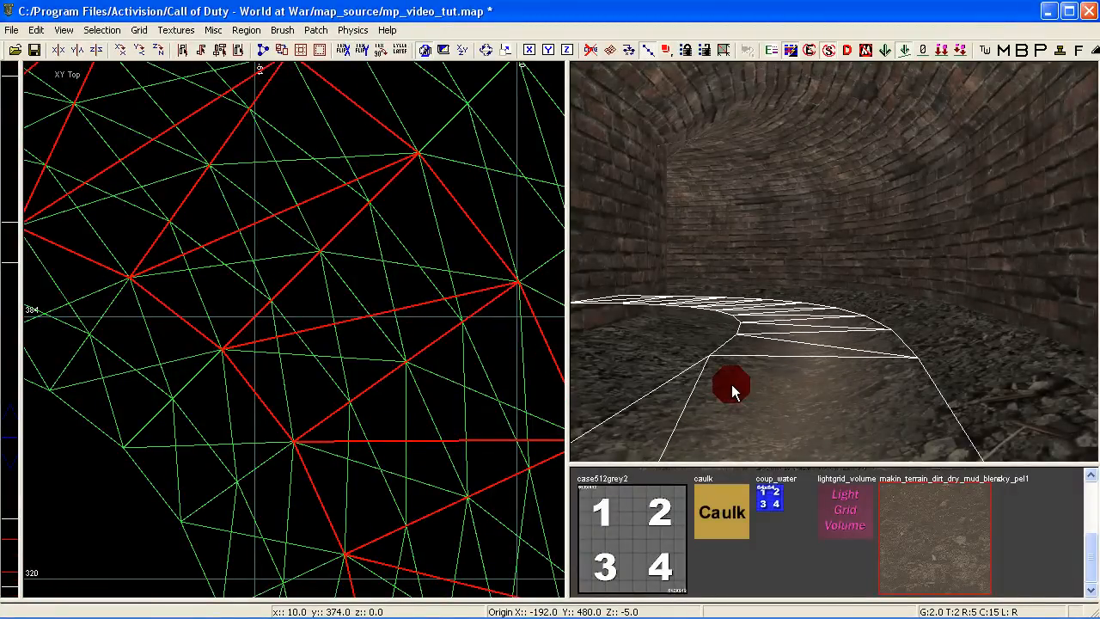
Apply the caulk texture to the flat copy and lower it into the trench to an origin height of Z -9
{"action": "left_click", "coordinate": [733, 503]}
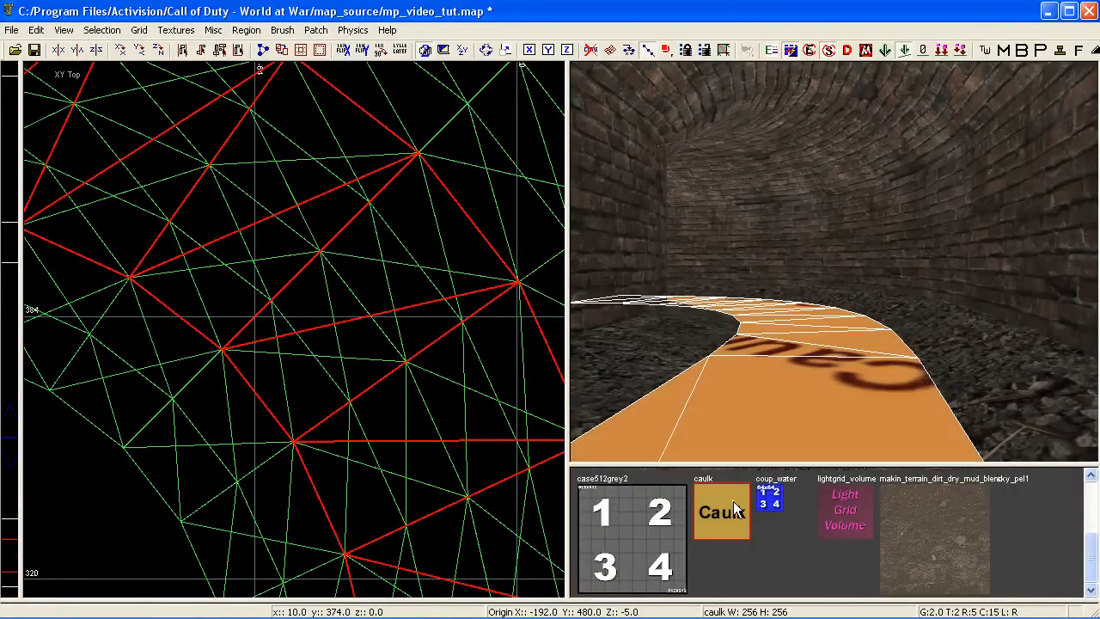
{"action": "left_click_drag", "start_coordinate": [800, 418], "coordinate": [800, 420]}
{"action": "right_click", "coordinate": [801, 420]}
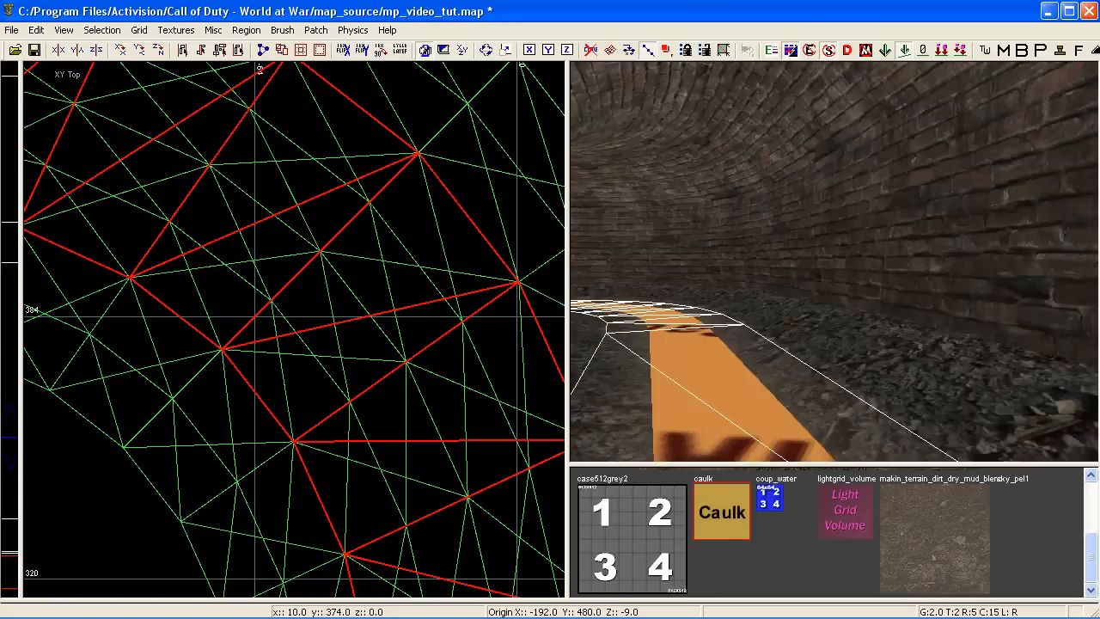
Retexture the lowered strip with coup_water using natural texturing
{"action": "left_click", "coordinate": [771, 498]}
{"action": "key", "text": "s"}
{"action": "left_click", "coordinate": [424, 297]}
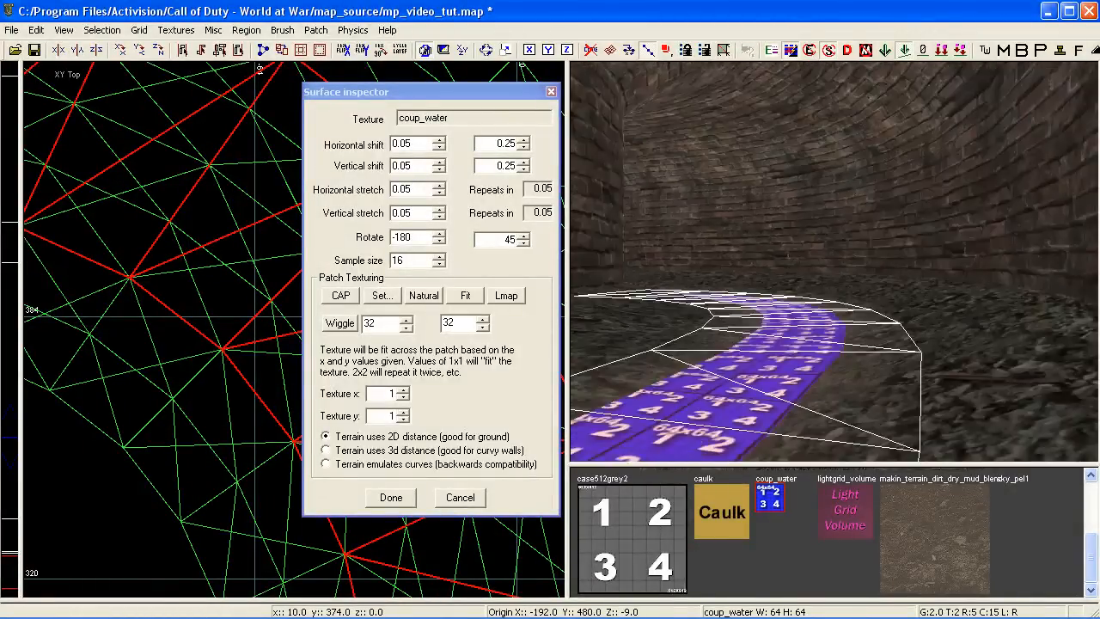
{"action": "right_click", "coordinate": [785, 369]}
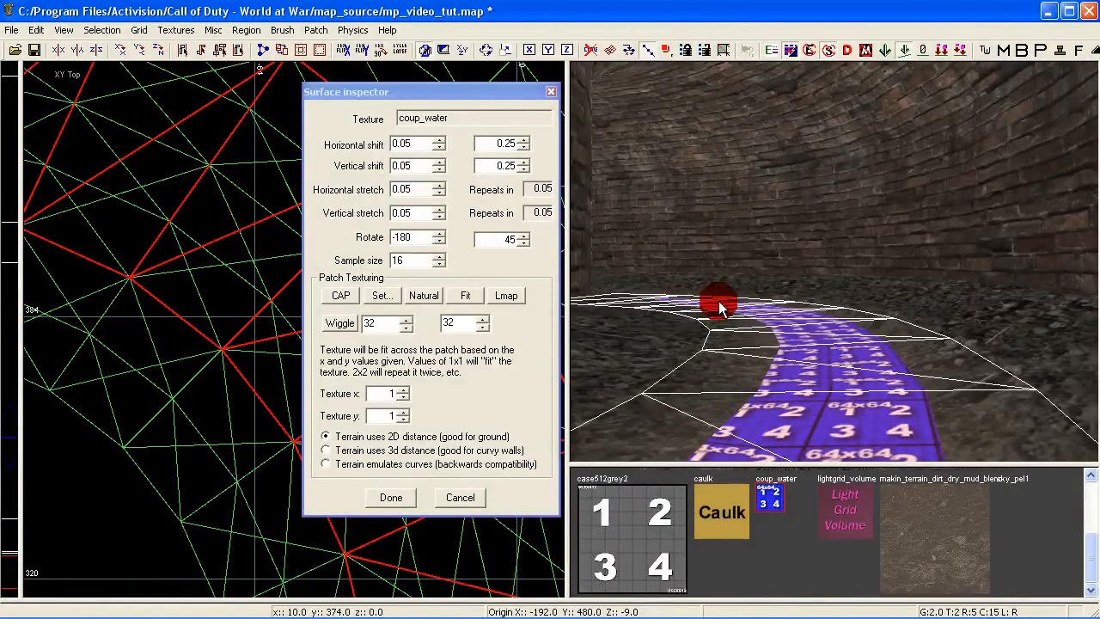
Enlarge the coup_water texture on the water strip by adjusting its horizontal and vertical stretch, and deselect the strip
{"action": "left_click", "coordinate": [439, 185]}
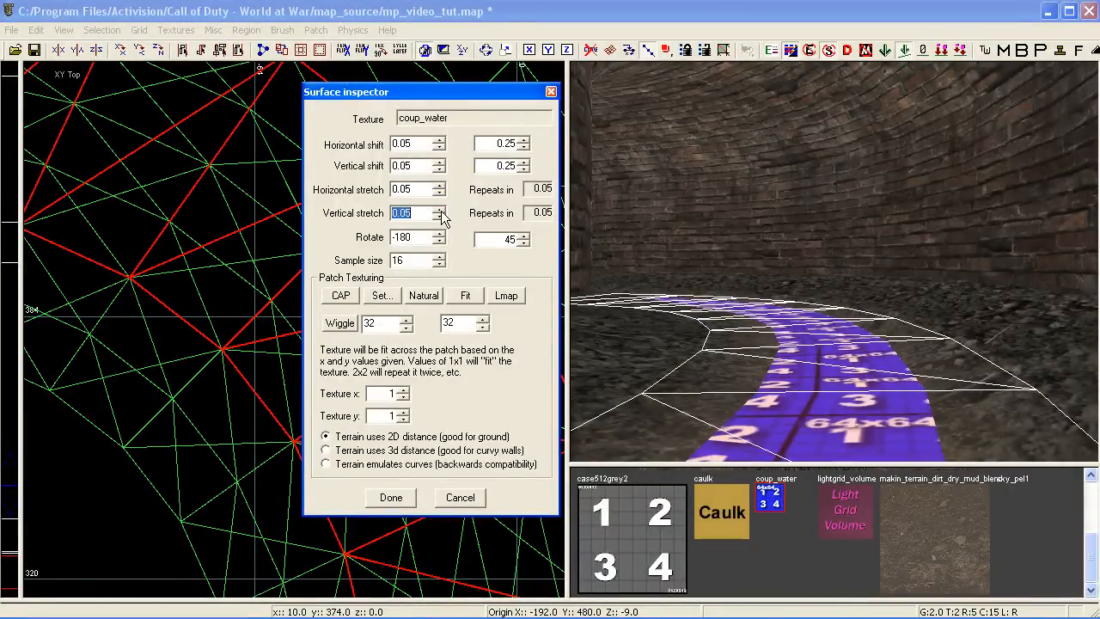
{"action": "left_click", "coordinate": [441, 217]}
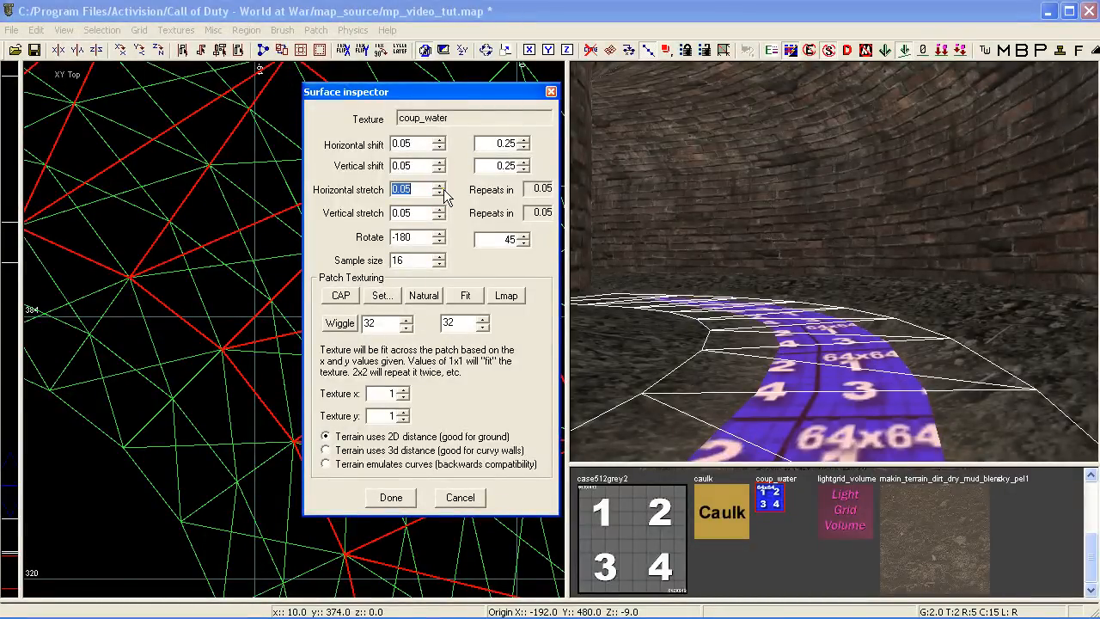
{"action": "left_click", "coordinate": [441, 193]}
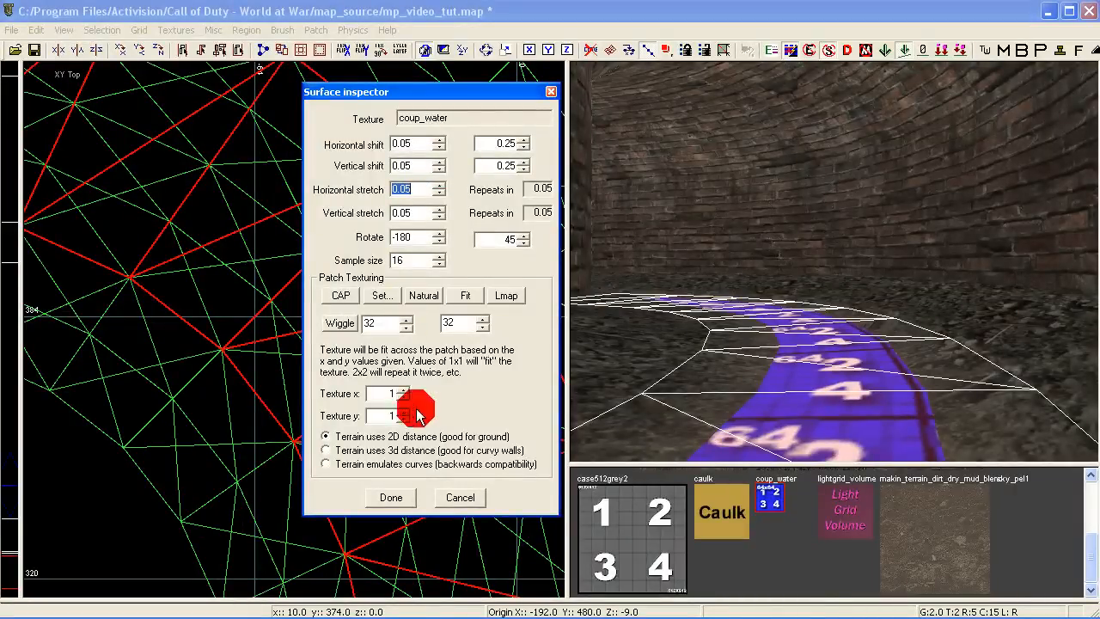
{"action": "left_click", "coordinate": [390, 496]}
{"action": "key", "text": "Escape"}
{"action": "key", "text": "Up"}
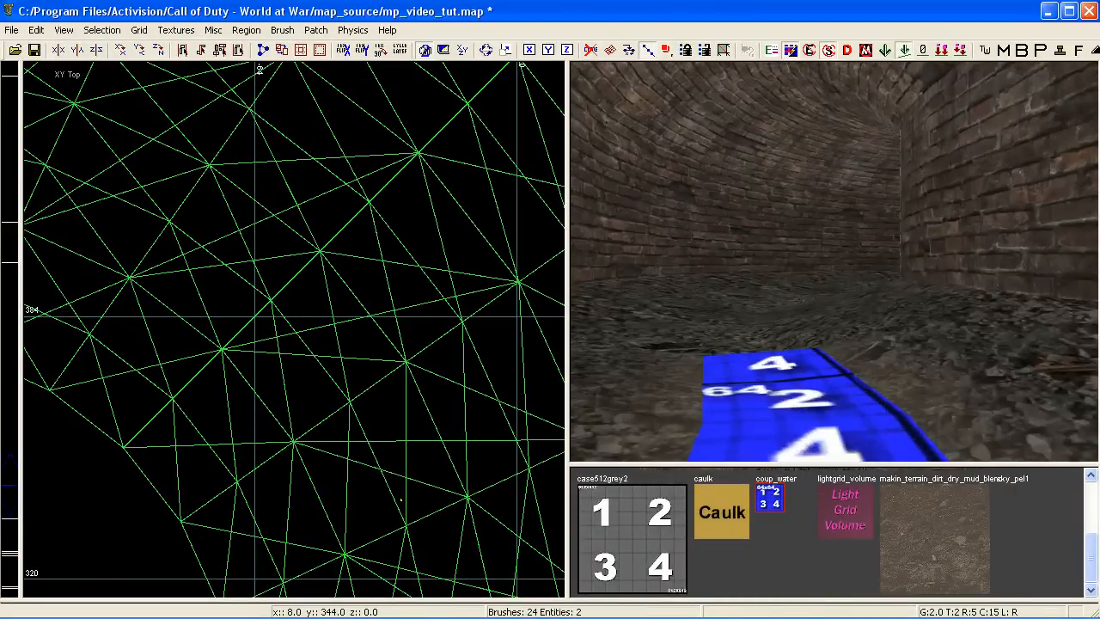
{"action": "key", "text": "Up"}
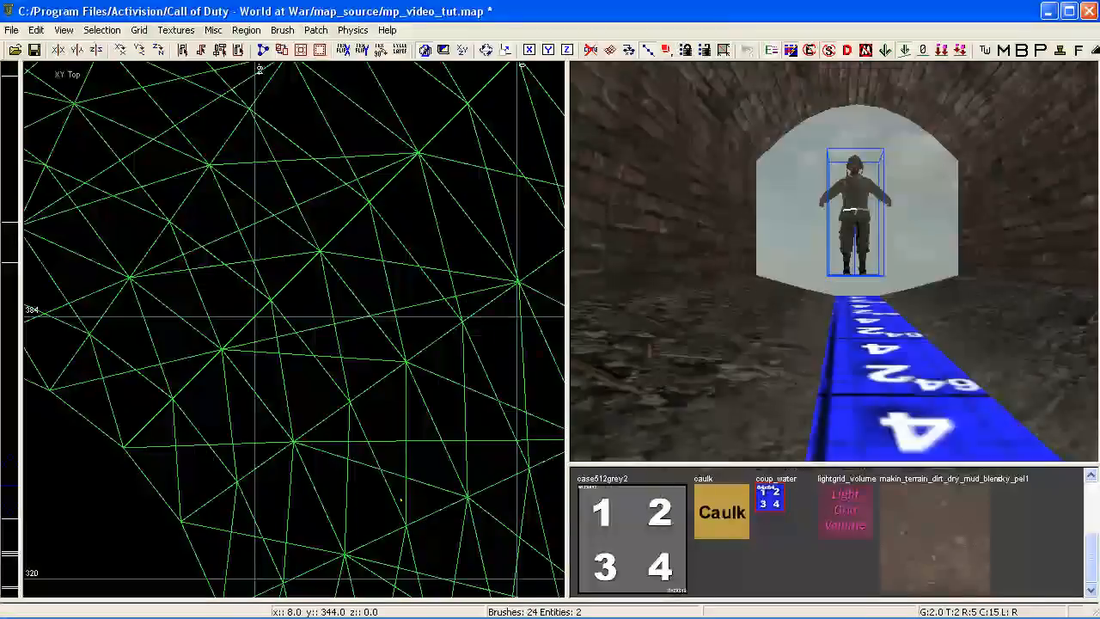
{"action": "key", "text": "Left"}
{"action": "key", "text": "Left"}
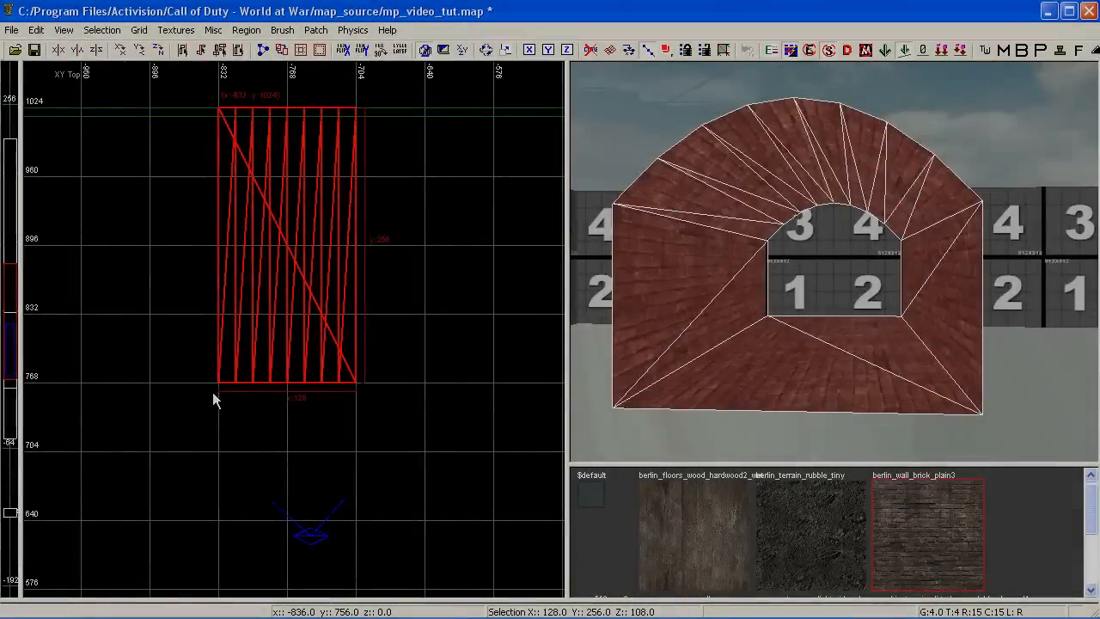
Build an 8-unit-wide, 72-unit-high post inside the tunnel mouth's left edge, bevel its top down to 64, and texture it with berlin_floors_wood_hardwood2_wet
{"action": "scroll", "coordinate": [215, 390], "scroll_direction": "up", "scroll_amount": 3}
{"action": "key", "text": "Escape"}
{"action": "mouse_move", "coordinate": [226, 362]}
{"action": "left_mouse_down"}
{"action": "mouse_move", "coordinate": [243, 372]}
{"action": "mouse_move", "coordinate": [230, 334]}
{"action": "left_mouse_up"}
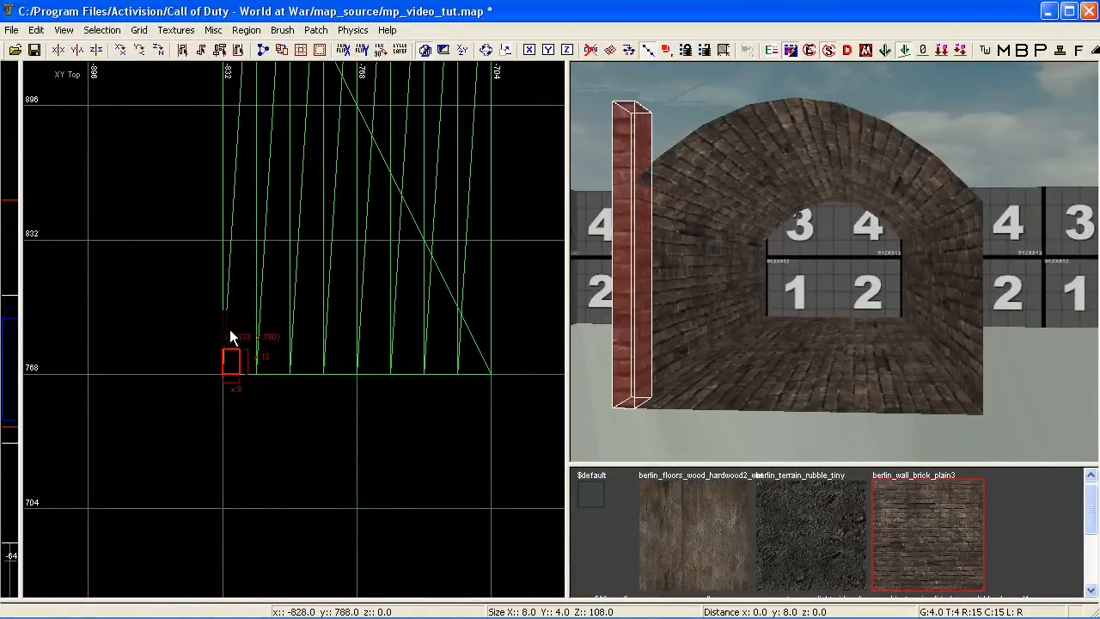
{"action": "key", "text": "ctrl+Tab"}
{"action": "left_click_drag", "start_coordinate": [286, 205], "coordinate": [293, 232]}
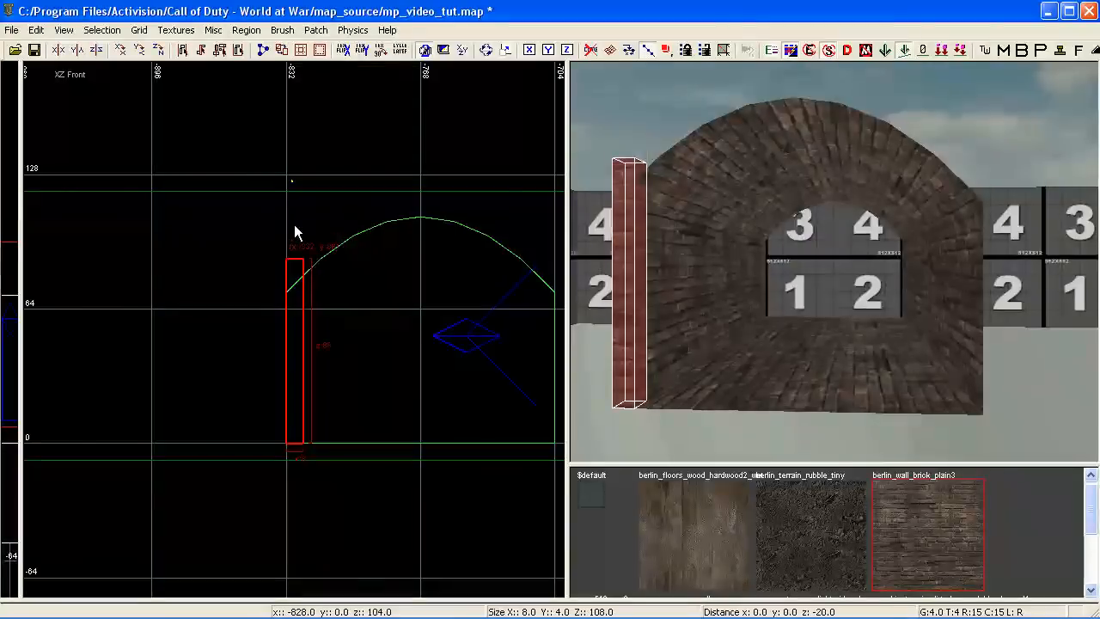
{"action": "scroll", "coordinate": [295, 286], "scroll_direction": "up", "scroll_amount": 2}
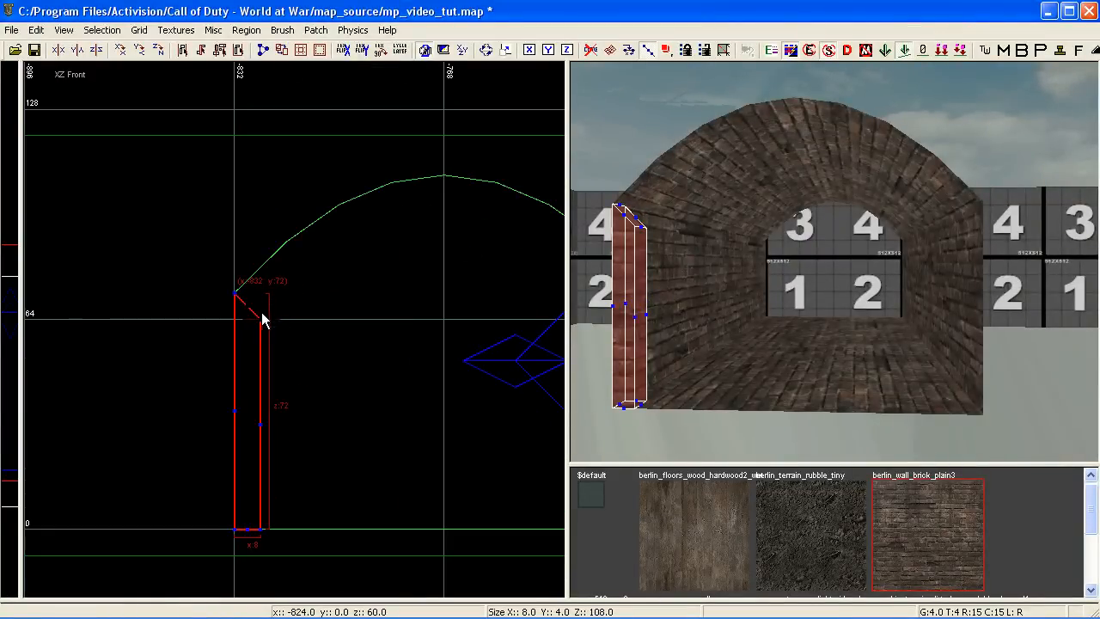
{"action": "left_click", "coordinate": [727, 530]}
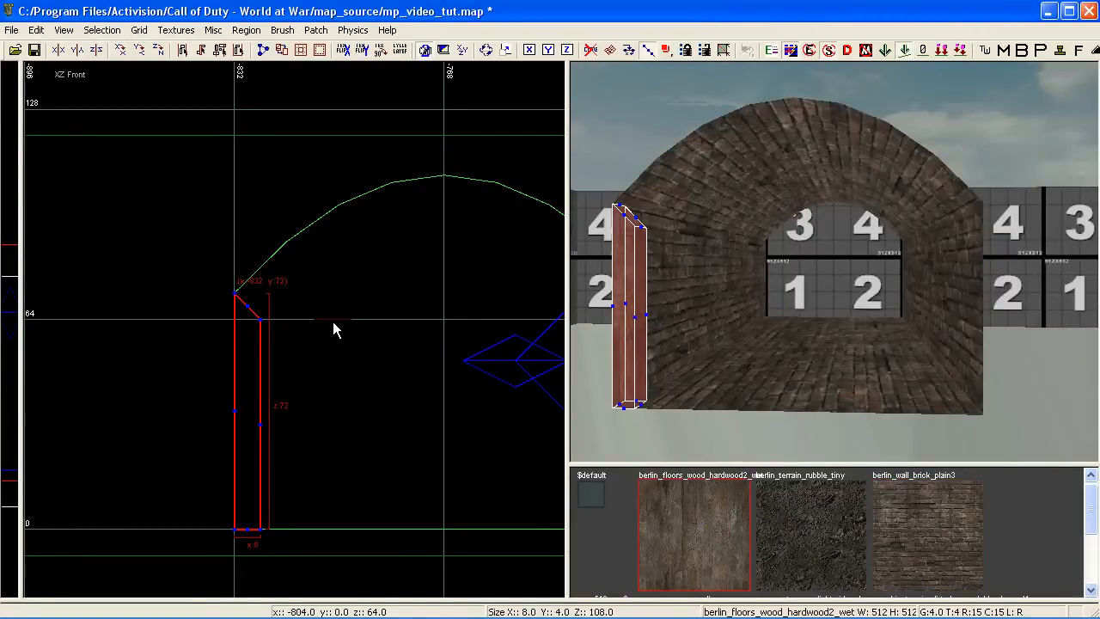
{"action": "key", "text": "e"}
Build a matching 8-unit-wide, 72-unit-high post at the tunnel mouth's right edge with its top sloping down inward to 64
{"action": "scroll", "coordinate": [329, 348], "scroll_direction": "down", "scroll_amount": 2}
{"action": "right_click_drag", "start_coordinate": [329, 348], "coordinate": [125, 266]}
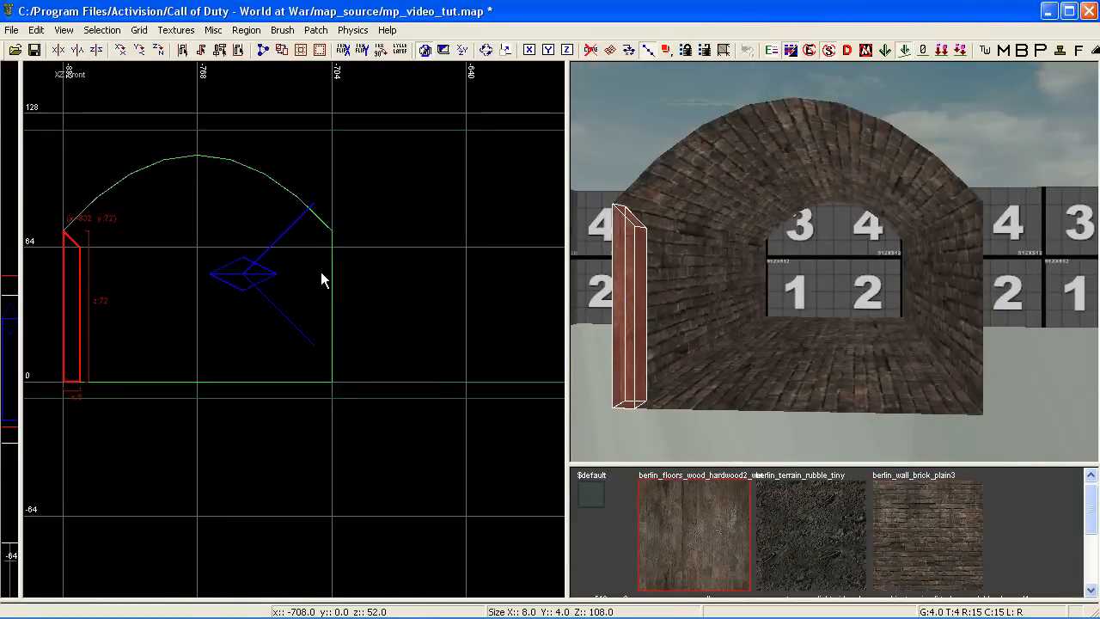
{"action": "scroll", "coordinate": [319, 249], "scroll_direction": "up", "scroll_amount": 1}
{"action": "right_click_drag", "start_coordinate": [270, 257], "coordinate": [377, 281]}
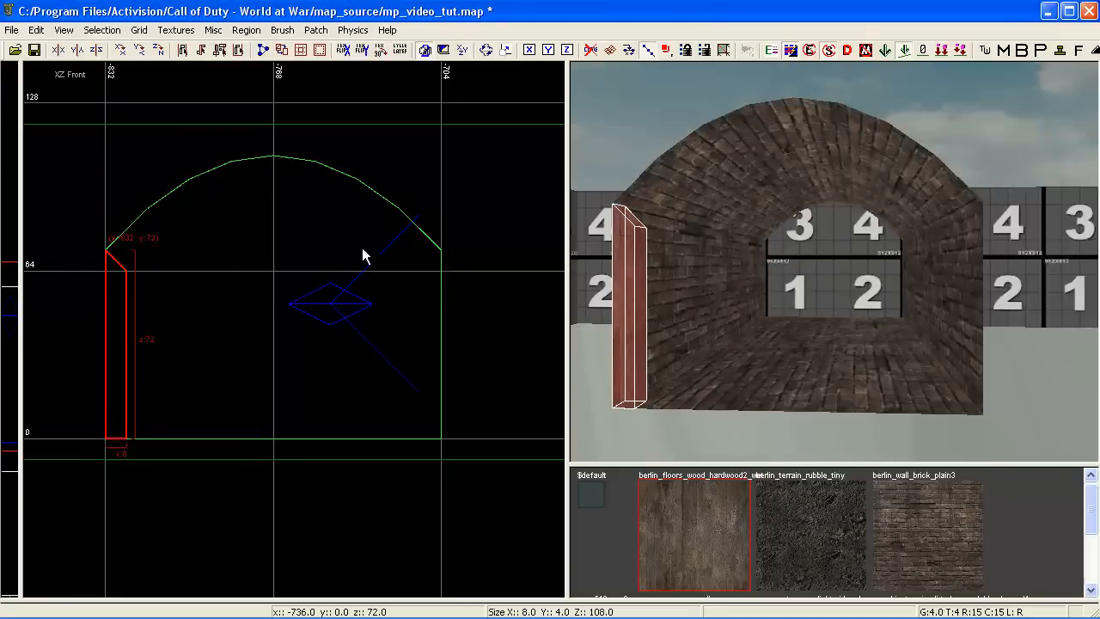
{"action": "key", "text": "Escape"}
{"action": "mouse_move", "coordinate": [430, 249]}
{"action": "left_mouse_down"}
{"action": "mouse_move", "coordinate": [440, 325]}
{"action": "mouse_move", "coordinate": [395, 301]}
{"action": "left_mouse_up"}
{"action": "mouse_move", "coordinate": [428, 345]}
{"action": "left_mouse_down"}
{"action": "mouse_move", "coordinate": [436, 473]}
{"action": "mouse_move", "coordinate": [433, 449]}
{"action": "left_mouse_up"}
{"action": "scroll", "coordinate": [421, 382], "scroll_direction": "up", "scroll_amount": 1}
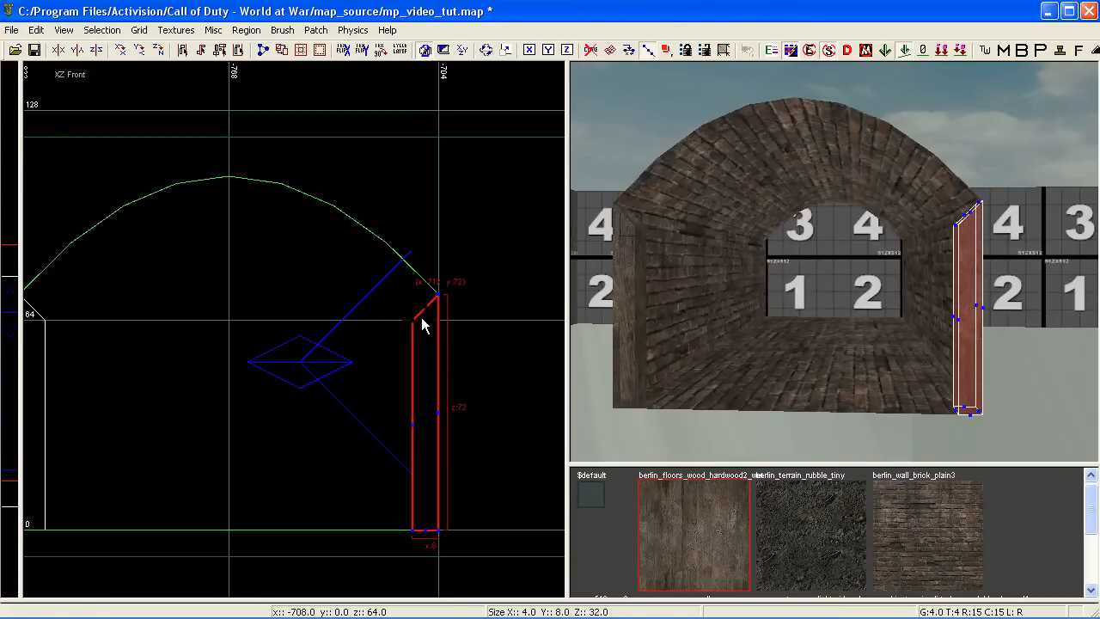
Draw a beam 128 units wide and 8 units high across the post tops and convert it to a 3 by 3 simple curve patch
{"action": "right_click_drag", "start_coordinate": [400, 329], "coordinate": [477, 323]}
{"action": "key", "text": "Escape"}
{"action": "left_click_drag", "start_coordinate": [107, 294], "coordinate": [523, 314]}
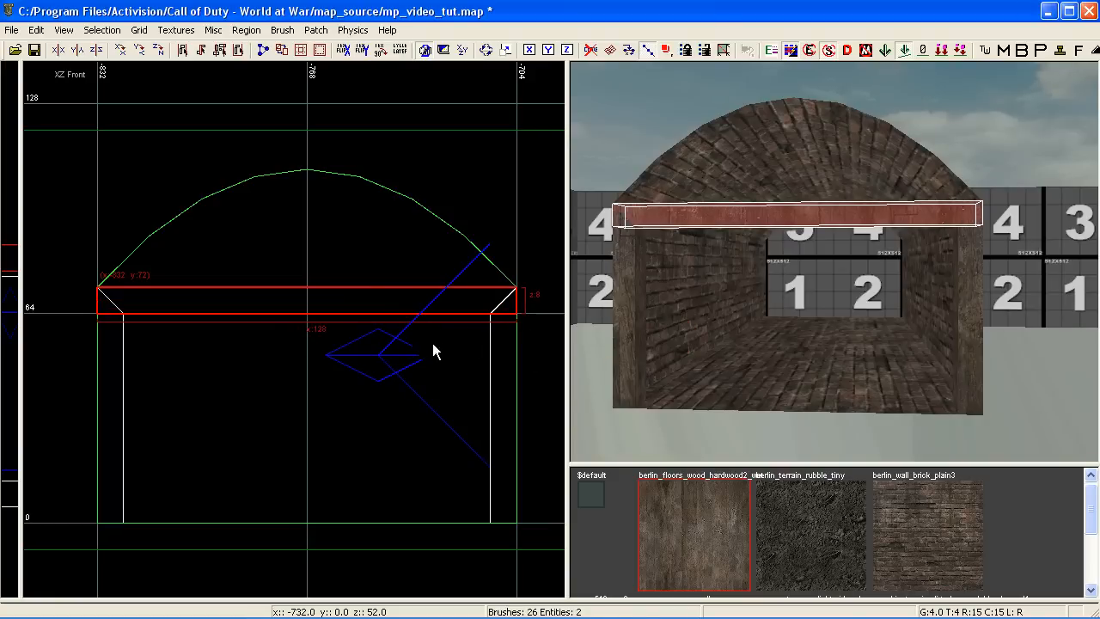
{"action": "left_click", "coordinate": [317, 30]}
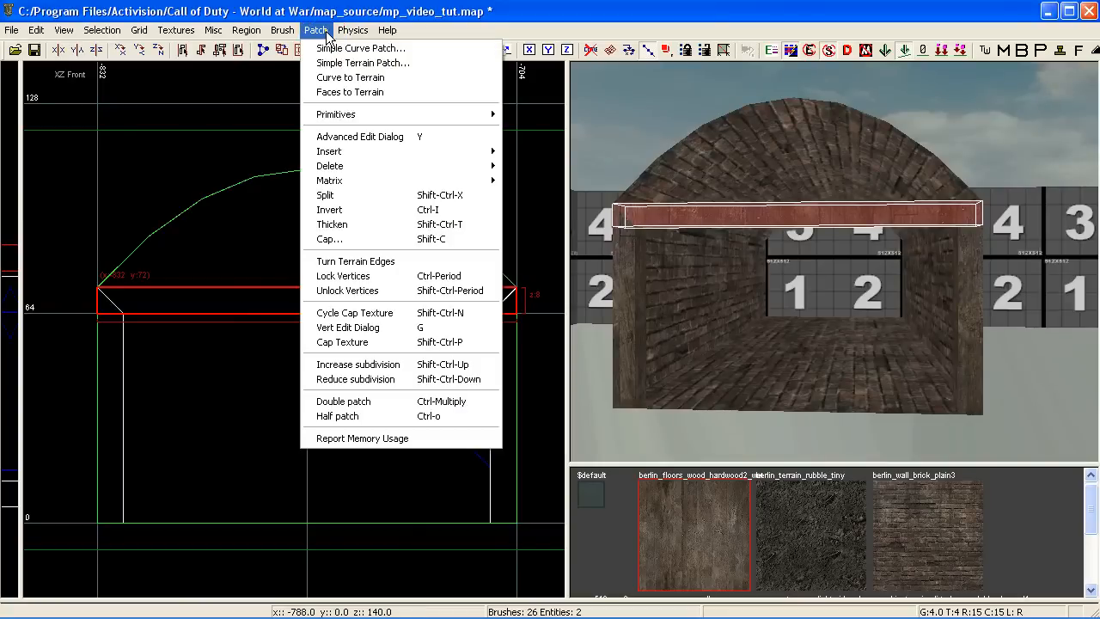
{"action": "left_click", "coordinate": [333, 50]}
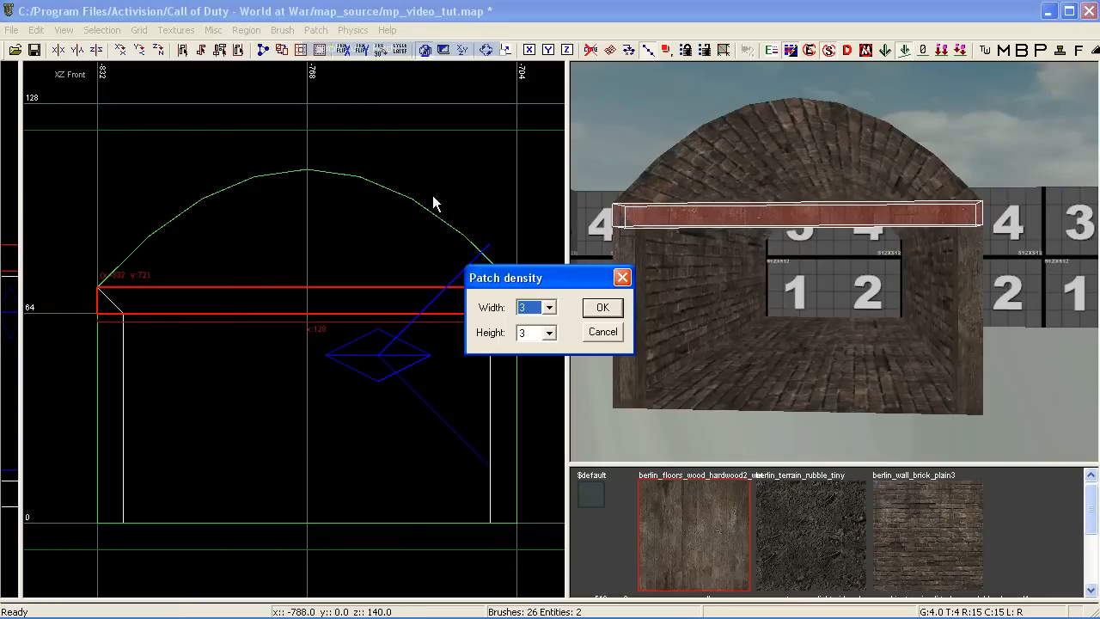
{"action": "left_click", "coordinate": [598, 305]}
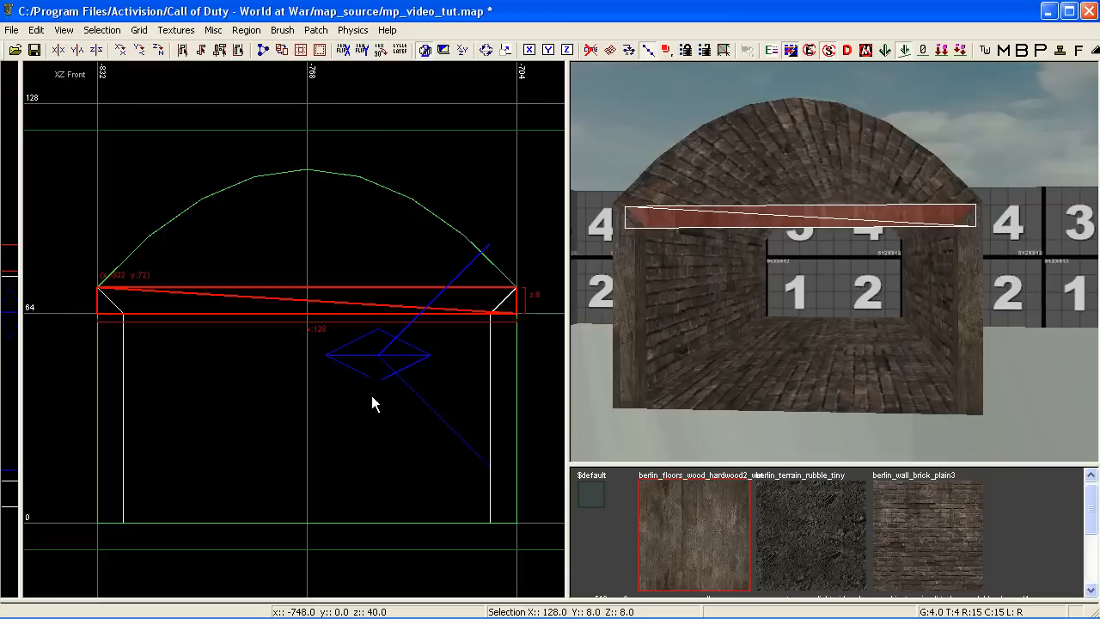
Move the curve patch in the side view to line up with the front of the posts
{"action": "key", "text": "ctrl+Tab"}
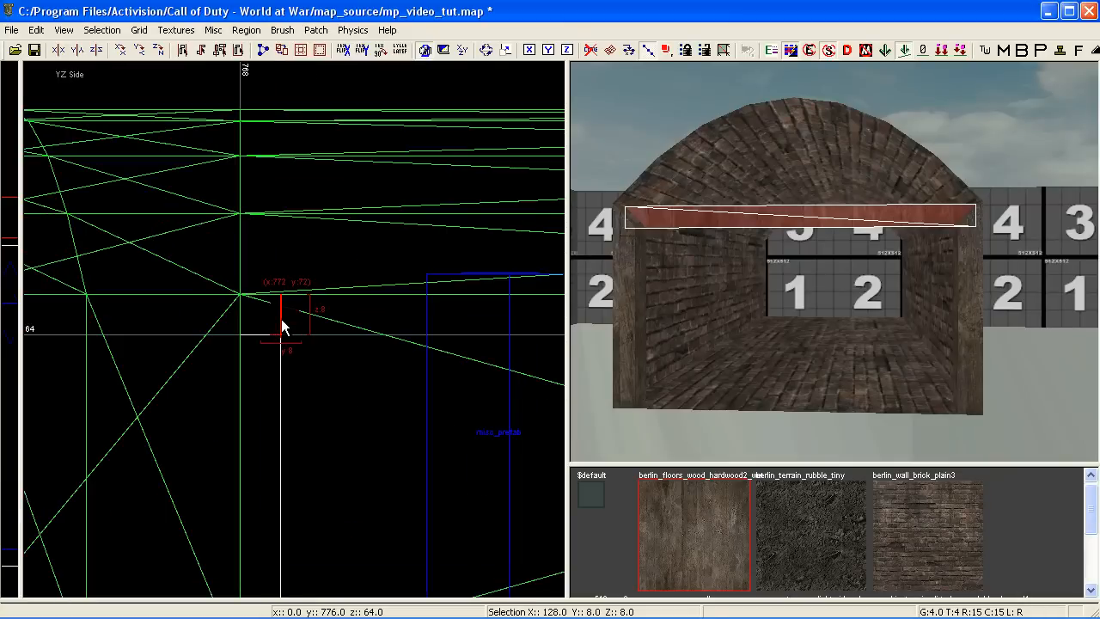
{"action": "left_click_drag", "start_coordinate": [275, 324], "coordinate": [251, 324]}
{"action": "right_click_drag", "start_coordinate": [682, 347], "coordinate": [634, 340]}
Pull both lower corner vertices of the patch inward so its ends match the bevelled tops of the posts
{"action": "key", "text": "ctrl+Tab"}
{"action": "key", "text": "ctrl+Tab"}
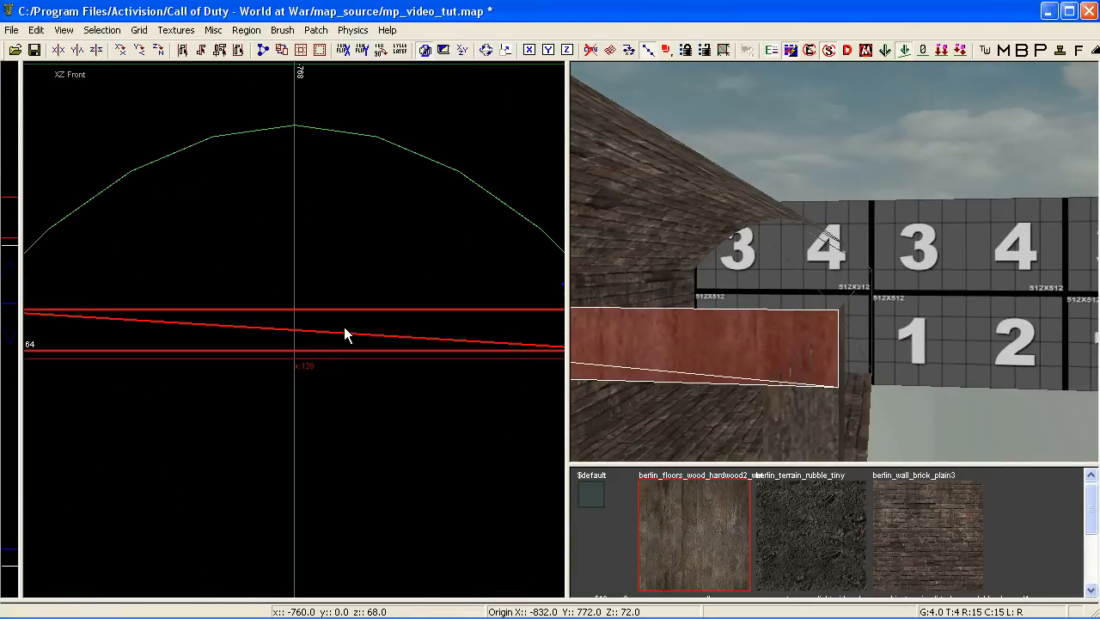
{"action": "scroll", "coordinate": [343, 327], "scroll_direction": "down", "scroll_amount": 1}
{"action": "scroll", "coordinate": [252, 344], "scroll_direction": "up", "scroll_amount": 2}
{"action": "key", "text": "v"}
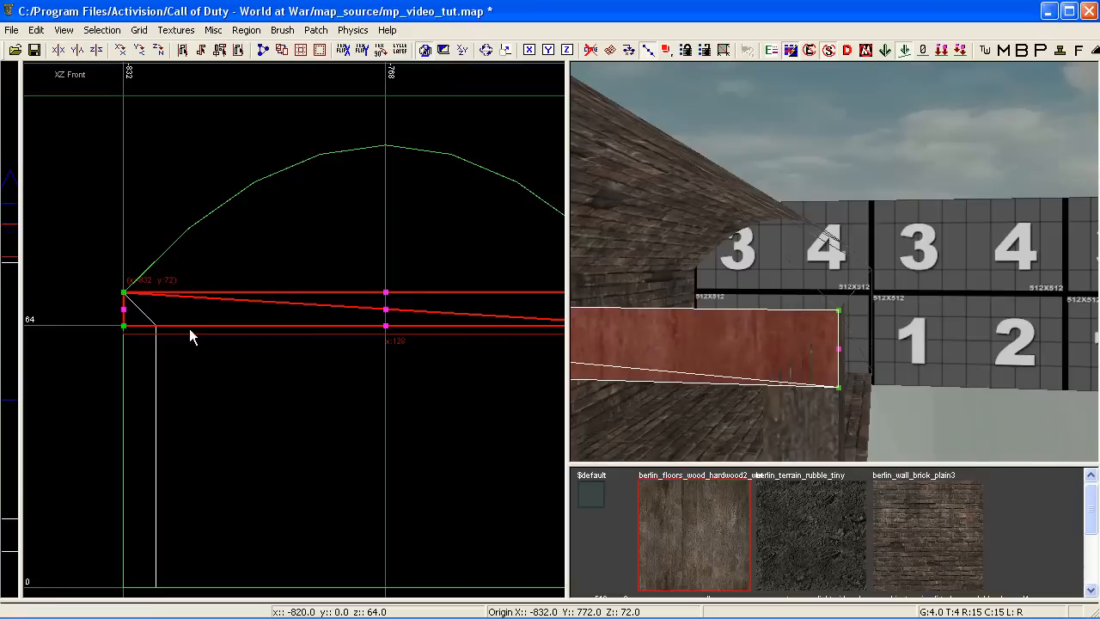
{"action": "mouse_move", "coordinate": [124, 325]}
{"action": "left_mouse_down"}
{"action": "mouse_move", "coordinate": [151, 325]}
{"action": "mouse_move", "coordinate": [141, 311]}
{"action": "left_mouse_up"}
{"action": "right_click_drag", "start_coordinate": [312, 312], "coordinate": [64, 270]}
{"action": "left_click_drag", "start_coordinate": [400, 285], "coordinate": [367, 284]}
{"action": "right_click_drag", "start_coordinate": [393, 275], "coordinate": [293, 329]}
Raise the patch's middle column of vertices to a top height of 144 so it follows the tunnel's arch
{"action": "left_click_drag", "start_coordinate": [292, 359], "coordinate": [292, 128]}
{"action": "right_click_drag", "start_coordinate": [278, 112], "coordinate": [302, 231]}
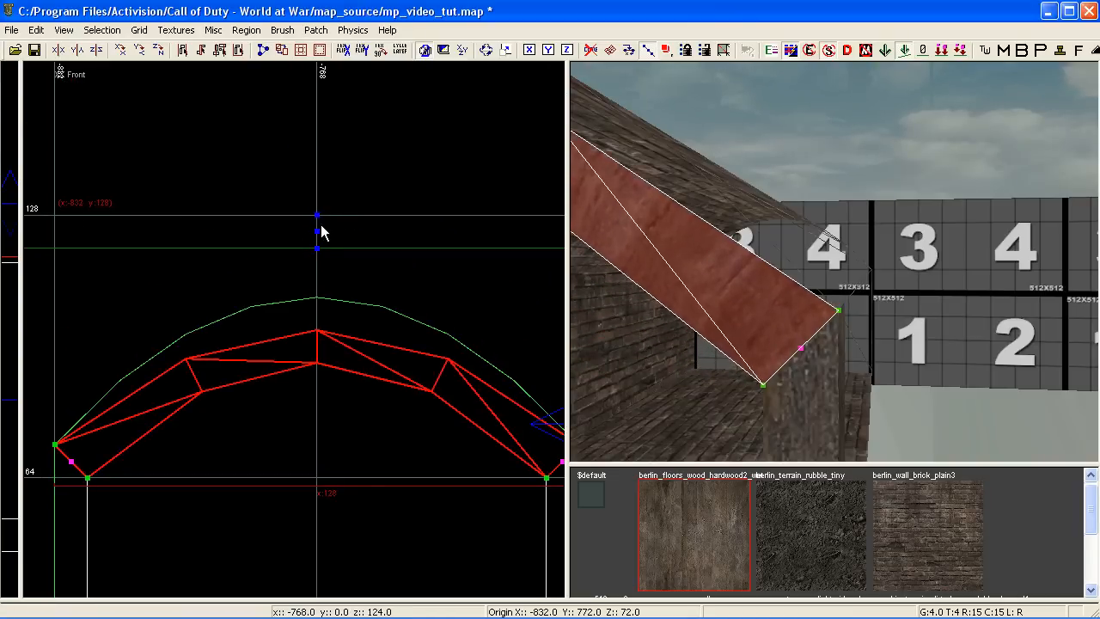
{"action": "left_click_drag", "start_coordinate": [317, 245], "coordinate": [317, 175]}
{"action": "right_click_drag", "start_coordinate": [719, 288], "coordinate": [720, 287]}
{"action": "left_click", "coordinate": [720, 286]}
{"action": "key", "text": "Escape"}
Apply natural texturing to the wooden arch patch and set its texture rotation to -2025
{"action": "left_click", "coordinate": [650, 245], "text": "shift"}
{"action": "right_click_drag", "start_coordinate": [660, 222], "coordinate": [660, 222]}
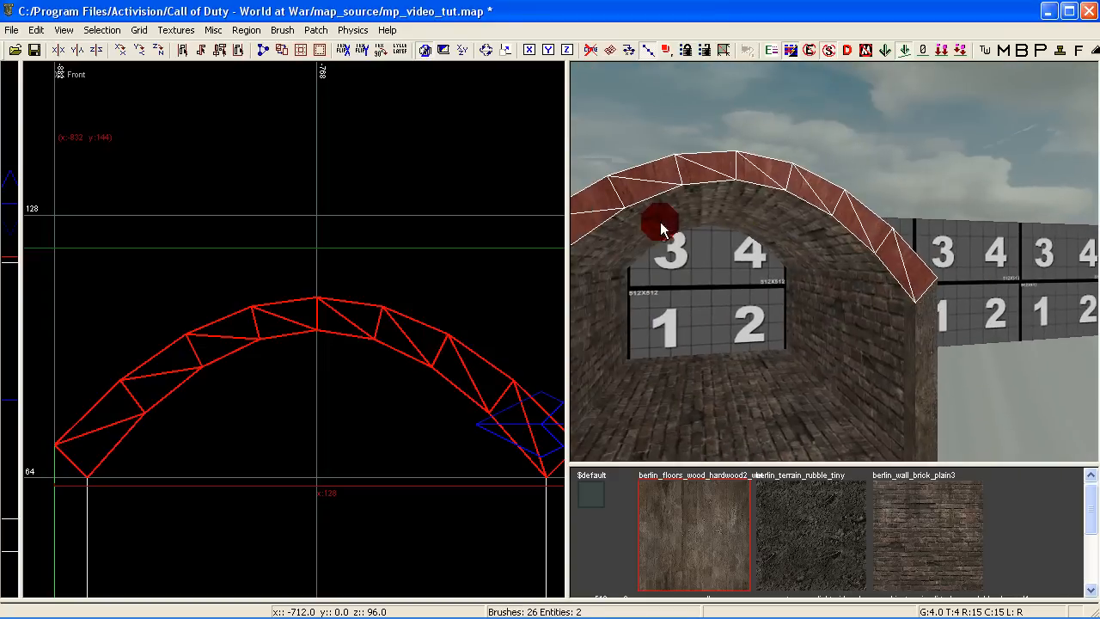
{"action": "key", "text": "s"}
{"action": "left_click", "coordinate": [426, 295]}
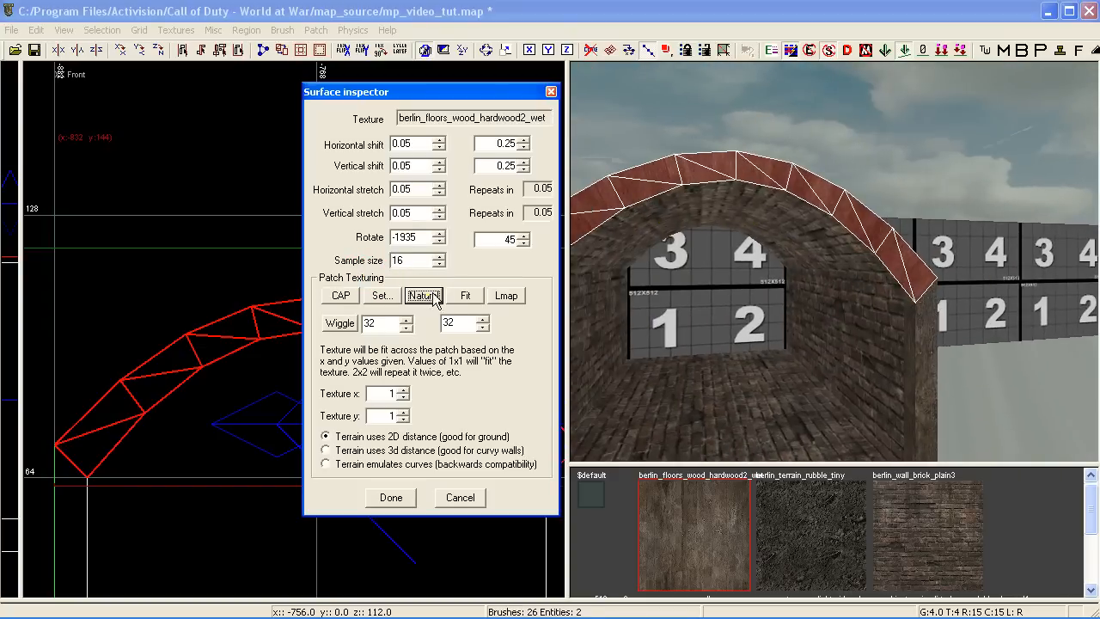
{"action": "left_click", "coordinate": [440, 242]}
{"action": "left_click", "coordinate": [393, 495]}
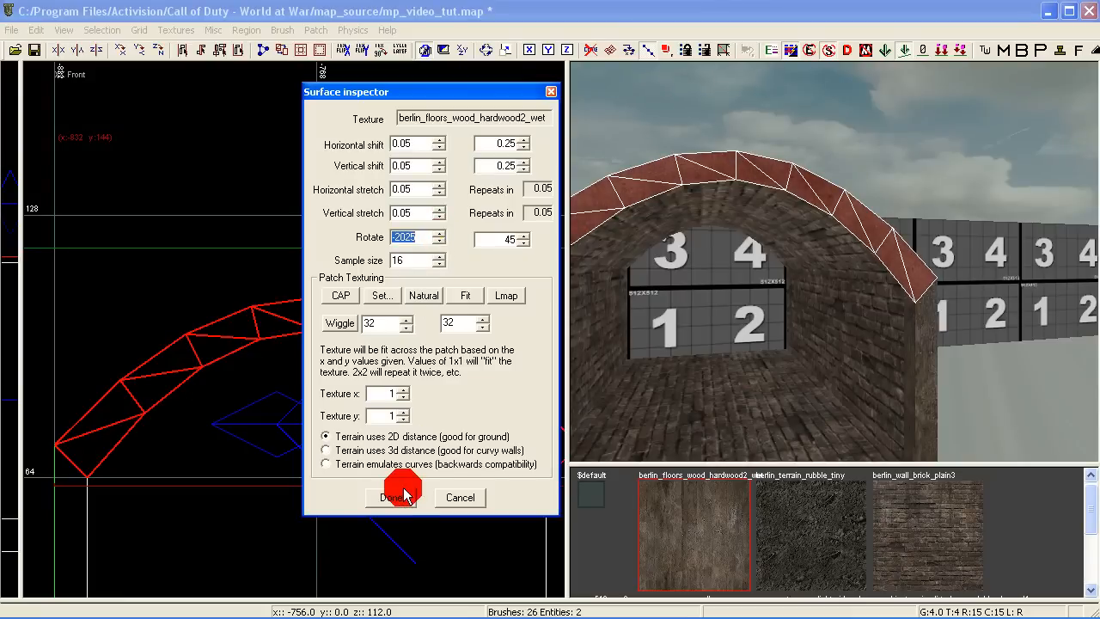
{"action": "key", "text": "Escape"}
Shift the arch's wood texture vertically to 65.55 using a shift increment of 4
{"action": "mouse_move", "coordinate": [804, 305]}
{"action": "right_mouse_down"}
{"action": "mouse_move", "coordinate": [893, 306]}
{"action": "mouse_move", "coordinate": [721, 306]}
{"action": "mouse_move", "coordinate": [811, 296]}
{"action": "right_mouse_up"}
{"action": "left_click", "coordinate": [761, 230], "text": "shift"}
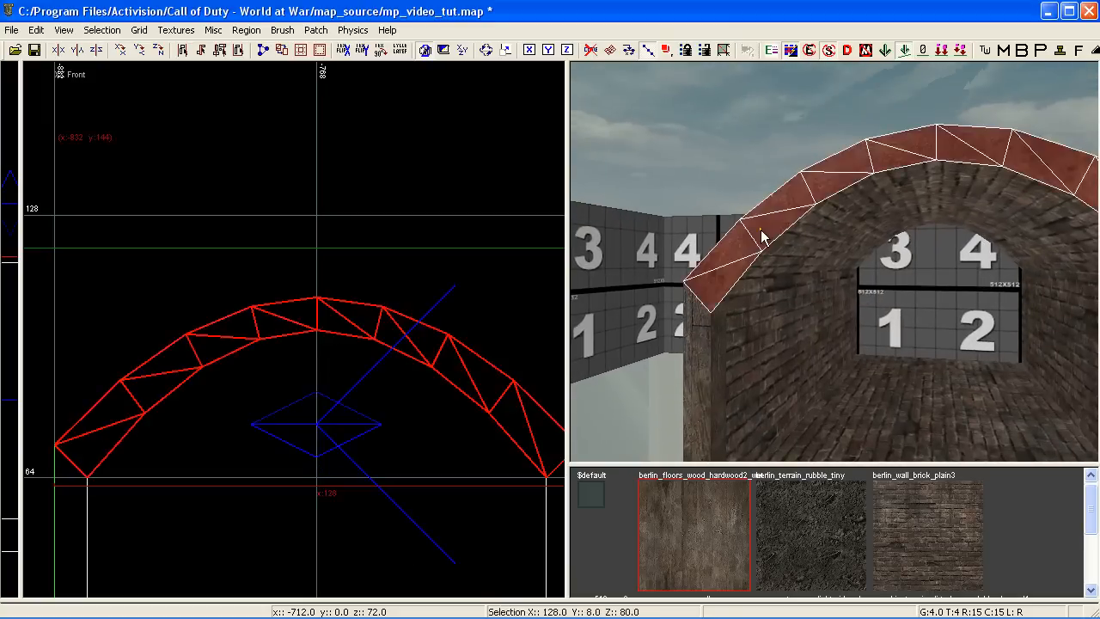
{"action": "key", "text": "s"}
{"action": "left_click", "coordinate": [439, 164]}
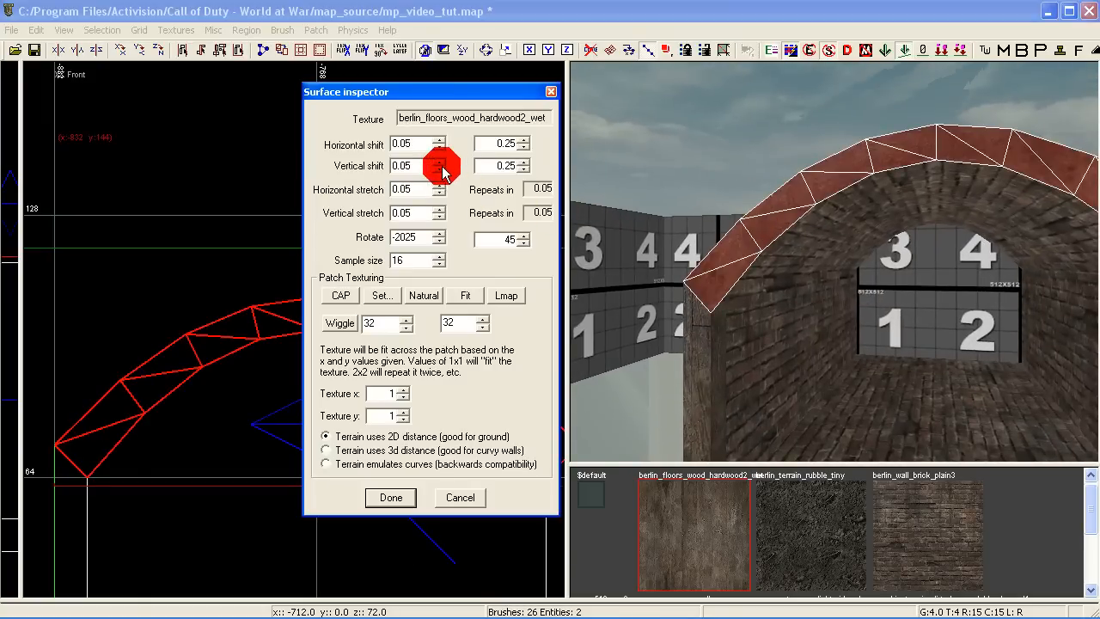
{"action": "left_click", "coordinate": [441, 163]}
{"action": "left_click", "coordinate": [526, 162]}
{"action": "left_click", "coordinate": [439, 161]}
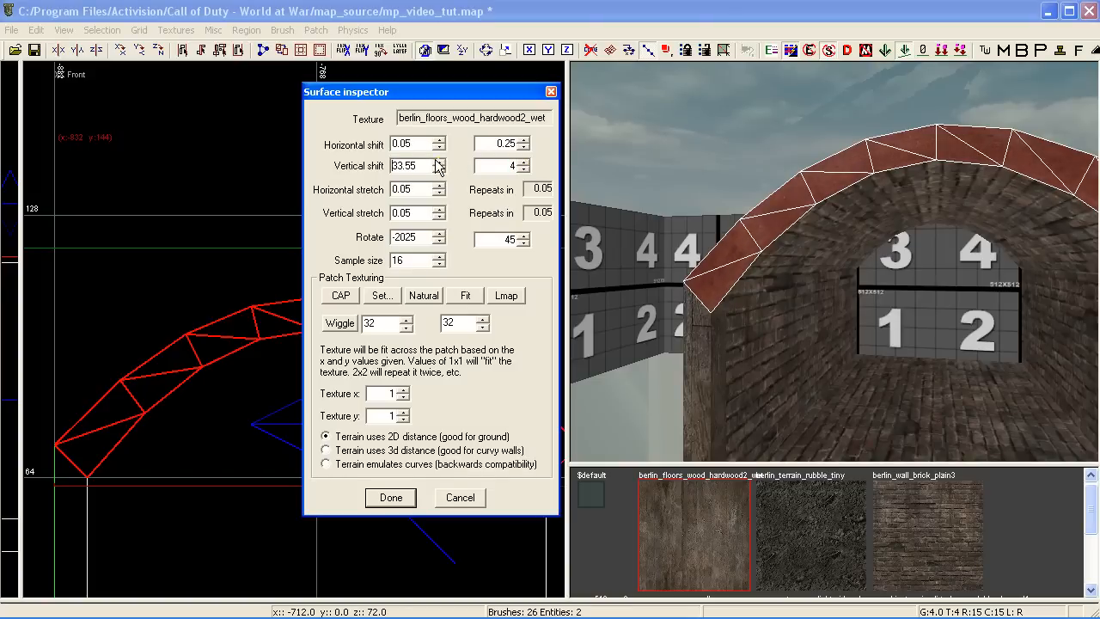
{"action": "left_click", "coordinate": [393, 499]}
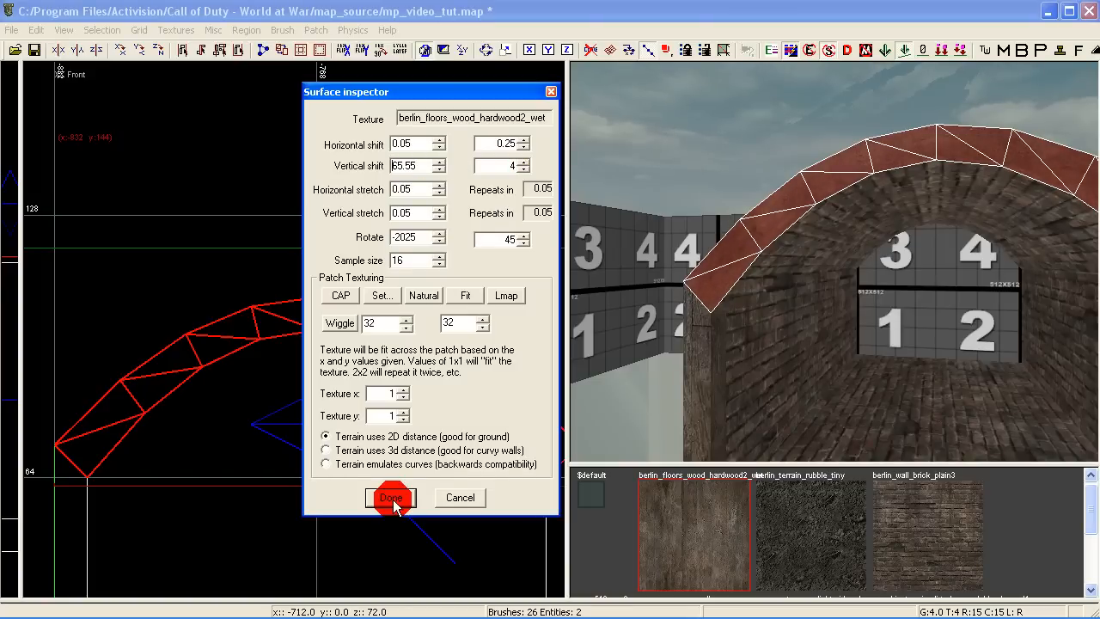
{"action": "key", "text": "Escape"}
Thicken the front arch patch by 8 units with seams included
{"action": "right_click_drag", "start_coordinate": [738, 335], "coordinate": [773, 361]}
{"action": "key", "text": "Up"}
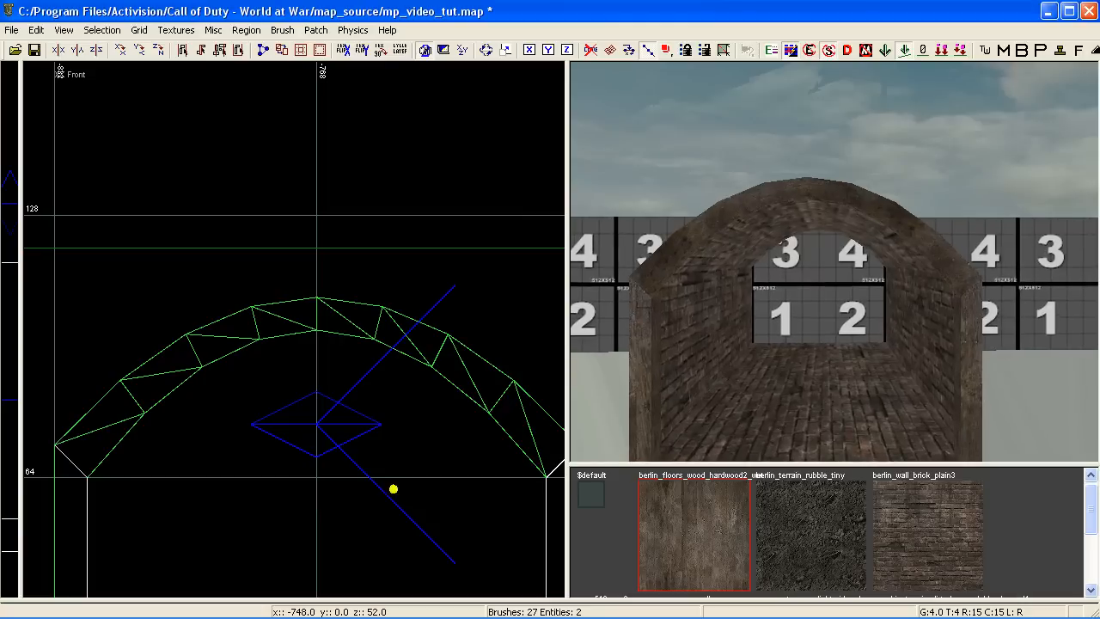
{"action": "left_click", "coordinate": [733, 205], "text": "shift"}
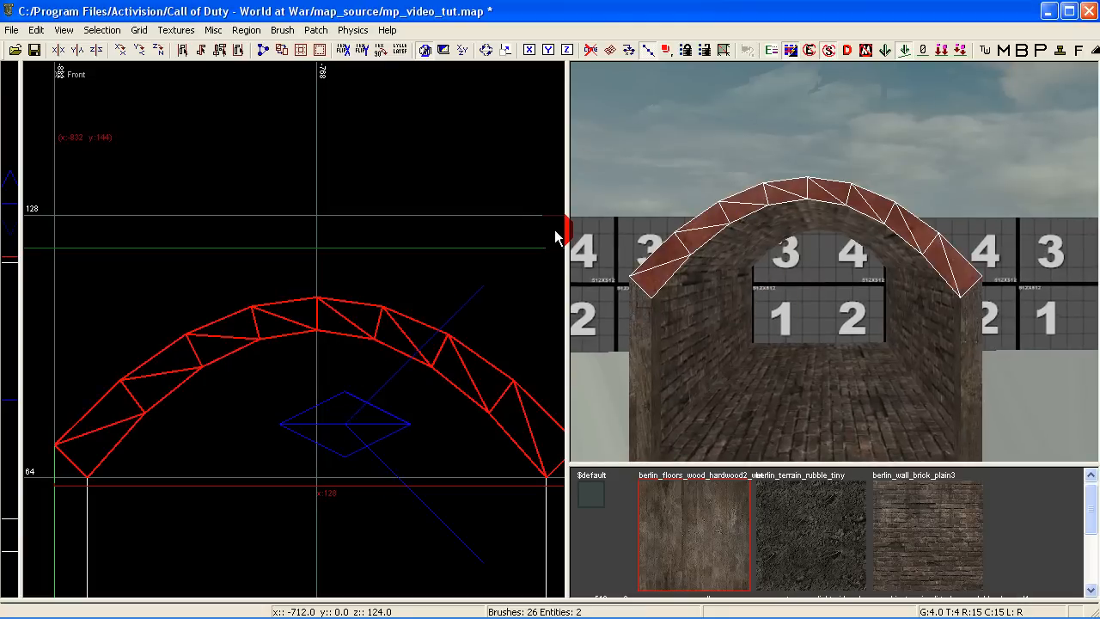
{"action": "key", "text": "ctrl+t"}
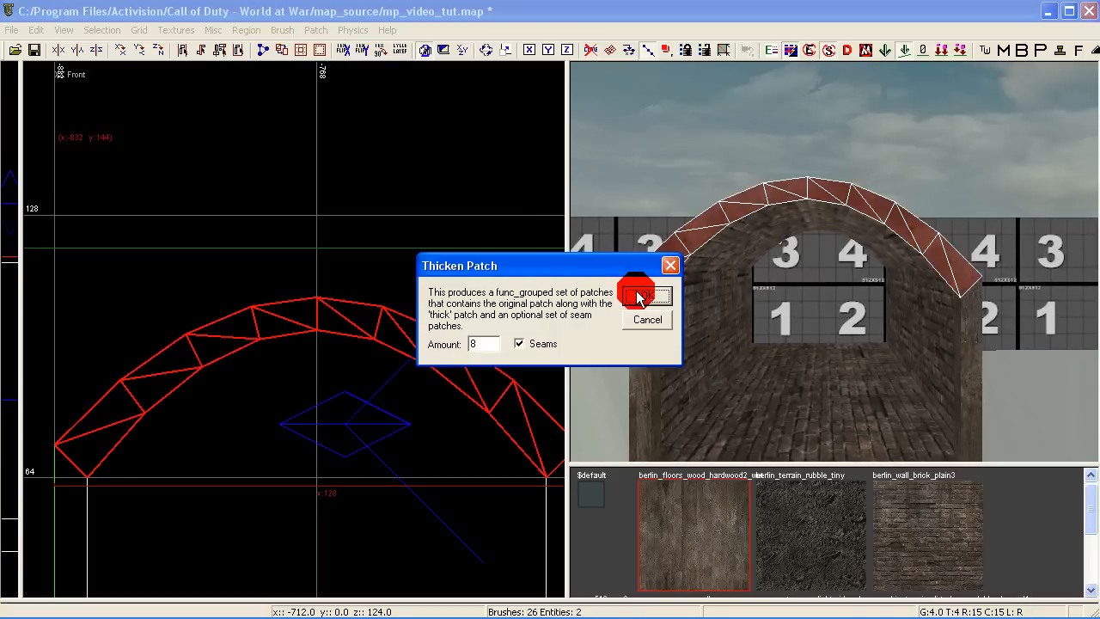
{"action": "double_click", "coordinate": [488, 342]}
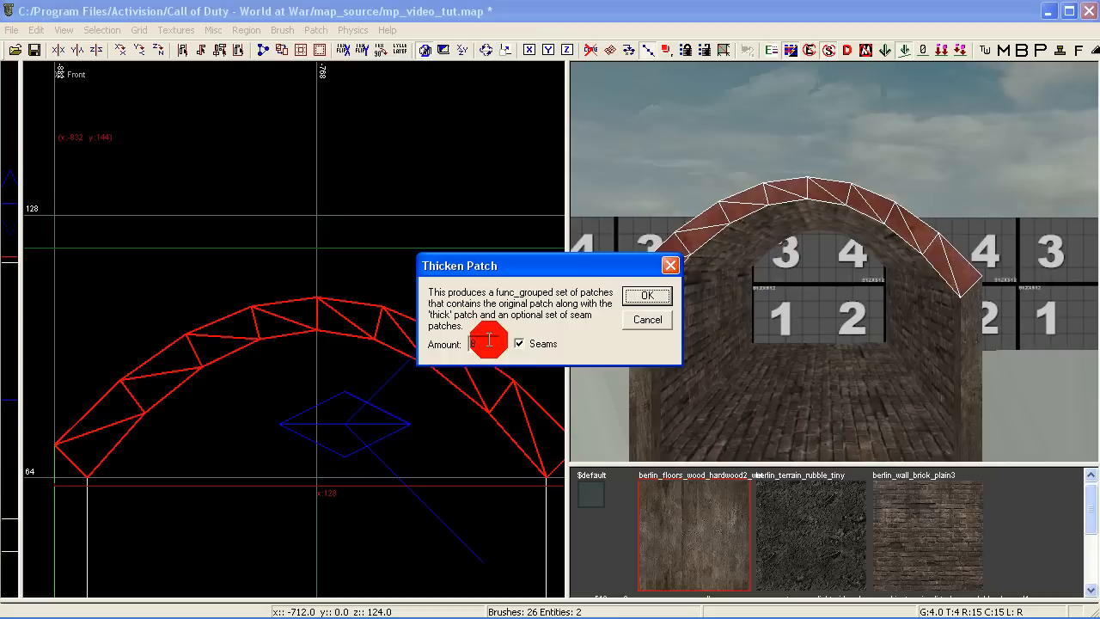
{"action": "left_click", "coordinate": [633, 300]}
{"action": "right_click_drag", "start_coordinate": [633, 304], "coordinate": [644, 267]}
{"action": "right_click_drag", "start_coordinate": [722, 322], "coordinate": [773, 322]}
{"action": "key", "text": "Escape"}
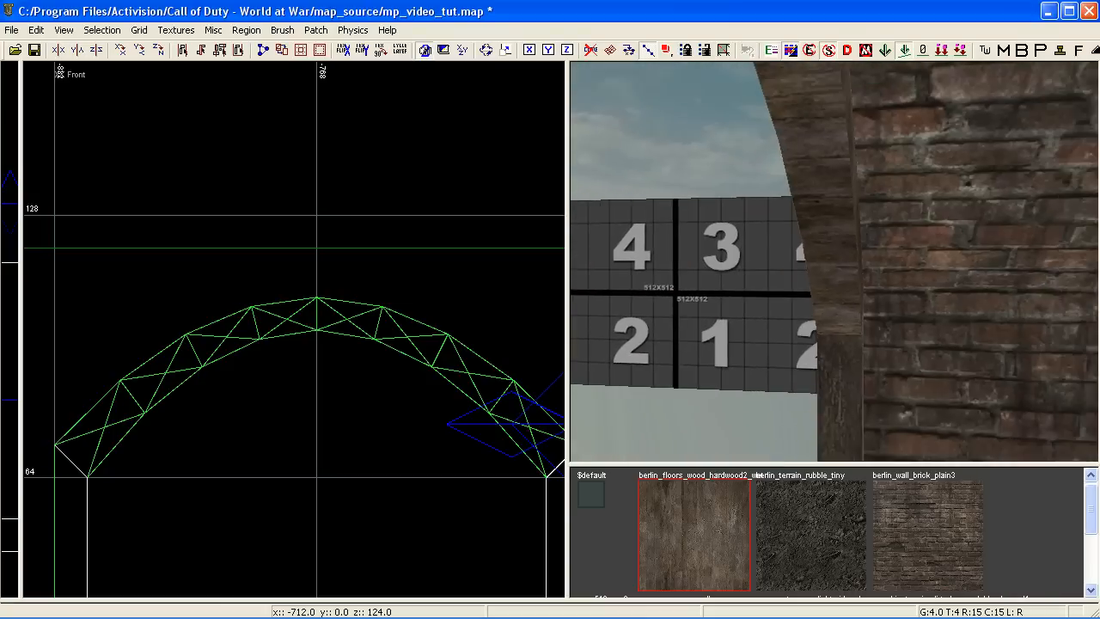
Apply natural texturing to the arch's underside patch and set its texture rotation to -2115
{"action": "left_click", "coordinate": [838, 223], "text": "shift"}
{"action": "key", "text": "s"}
{"action": "left_click", "coordinate": [423, 294]}
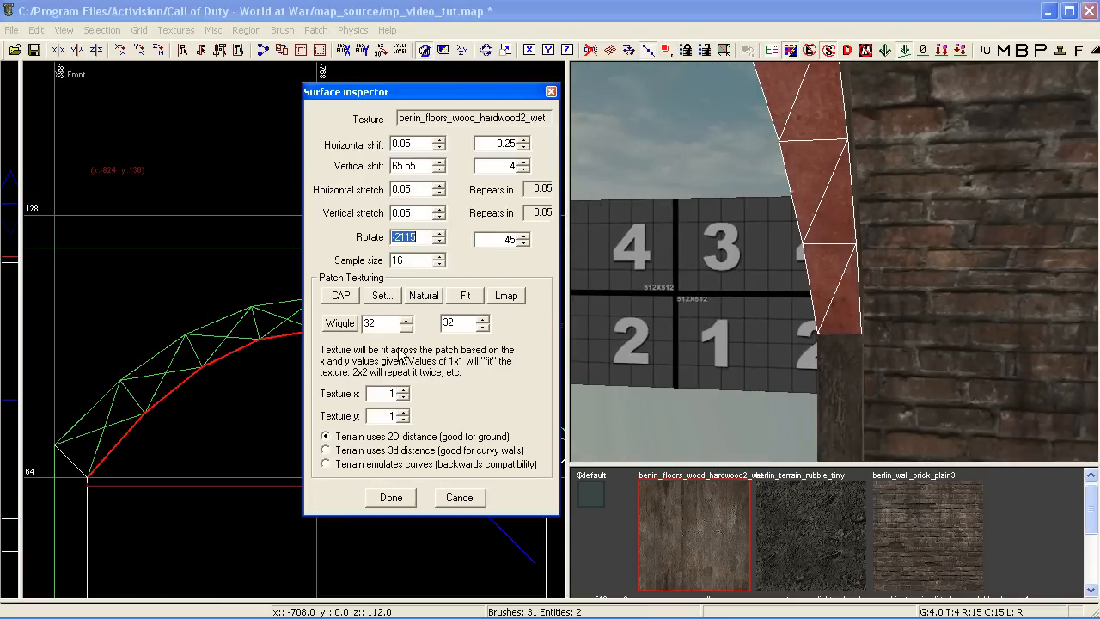
{"action": "left_click", "coordinate": [390, 497]}
{"action": "key", "text": "Escape"}
{"action": "mouse_move", "coordinate": [778, 319]}
{"action": "right_mouse_down"}
{"action": "mouse_move", "coordinate": [730, 343]}
{"action": "mouse_move", "coordinate": [779, 319]}
{"action": "right_mouse_up"}
{"action": "right_click_drag", "start_coordinate": [896, 199], "coordinate": [1005, 232]}
{"action": "mouse_move", "coordinate": [888, 312]}
{"action": "right_mouse_down"}
{"action": "mouse_move", "coordinate": [889, 361]}
{"action": "mouse_move", "coordinate": [889, 312]}
{"action": "right_mouse_up"}
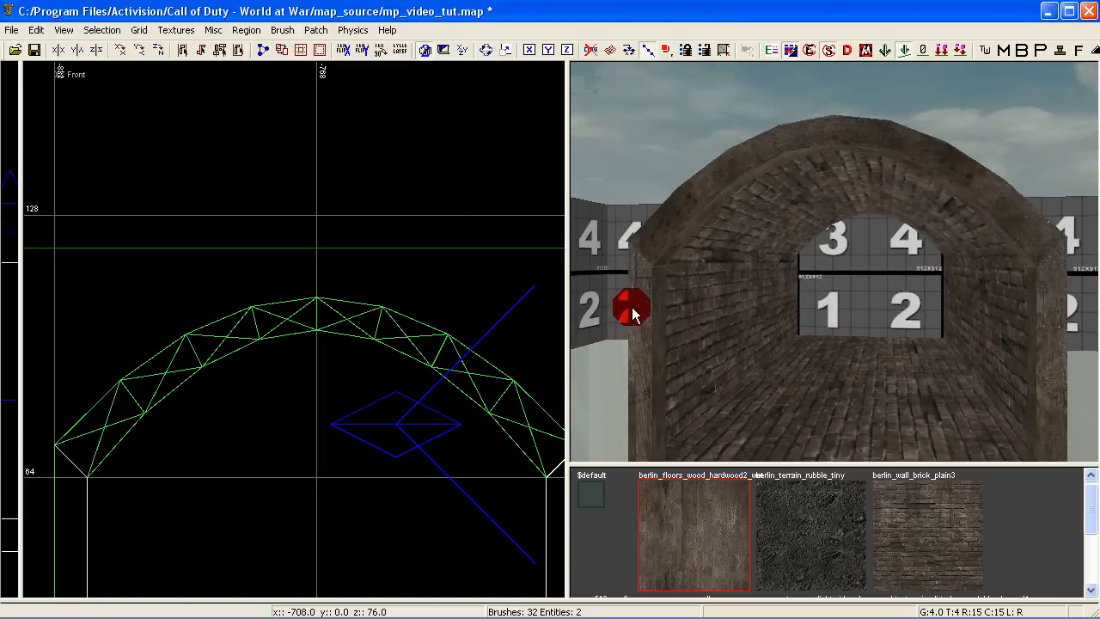
Lower the tops of both wooden posts by 8 units to open a gap below the arch ends
{"action": "left_click", "coordinate": [644, 306], "text": "shift"}
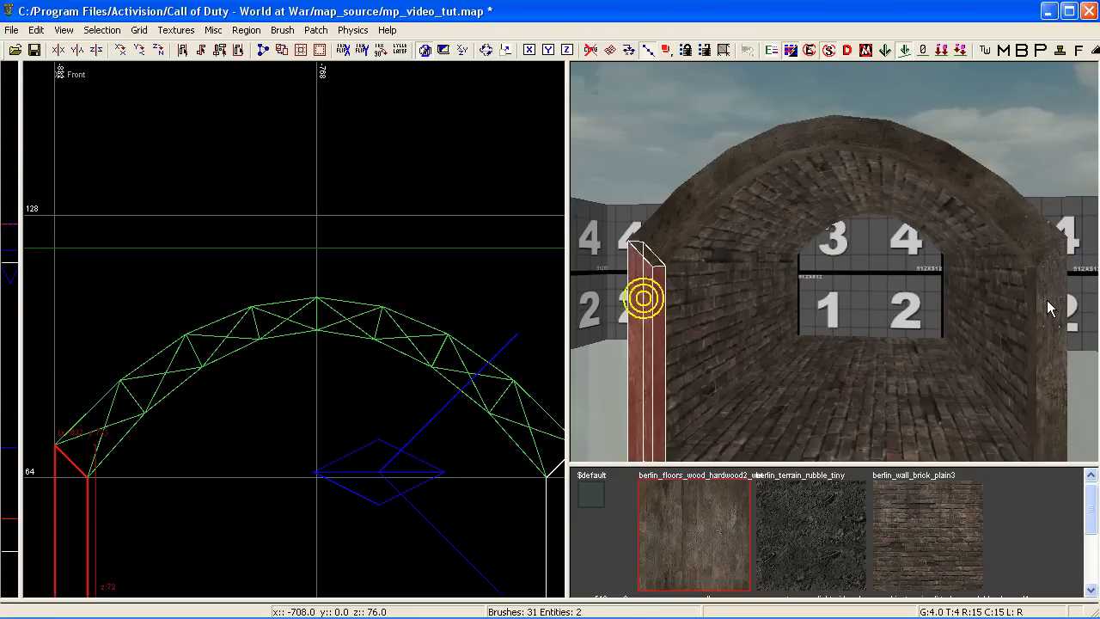
{"action": "left_click", "coordinate": [1048, 307], "text": "shift"}
{"action": "right_click_drag", "start_coordinate": [440, 354], "coordinate": [390, 362]}
{"action": "left_click_drag", "start_coordinate": [247, 320], "coordinate": [249, 358]}
{"action": "key", "text": "Escape"}
Delete the hidden seam patches at both bottom ends of the wooden arch
{"action": "mouse_move", "coordinate": [687, 361]}
{"action": "right_mouse_down"}
{"action": "mouse_move", "coordinate": [833, 361]}
{"action": "mouse_move", "coordinate": [773, 327]}
{"action": "mouse_move", "coordinate": [721, 343]}
{"action": "mouse_move", "coordinate": [756, 386]}
{"action": "mouse_move", "coordinate": [712, 356]}
{"action": "right_mouse_up"}
{"action": "left_click", "coordinate": [839, 252], "text": "shift"}
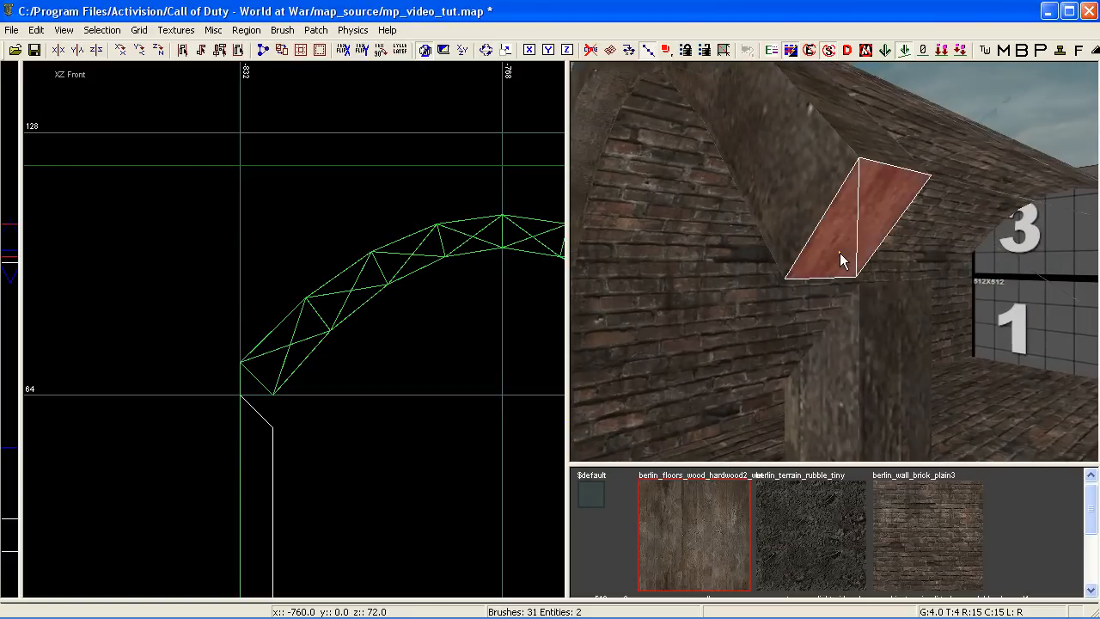
{"action": "key", "text": "BackSpace"}
{"action": "mouse_move", "coordinate": [840, 252]}
{"action": "right_mouse_down"}
{"action": "mouse_move", "coordinate": [868, 258]}
{"action": "mouse_move", "coordinate": [777, 296]}
{"action": "mouse_move", "coordinate": [796, 333]}
{"action": "mouse_move", "coordinate": [758, 331]}
{"action": "right_mouse_up"}
{"action": "left_click", "coordinate": [788, 243], "text": "shift"}
{"action": "key", "text": "BackSpace"}
Apply the caulk texture to the hidden top faces of both posts and raise the posts back up to the arch
{"action": "left_click", "coordinate": [778, 331], "text": "shift"}
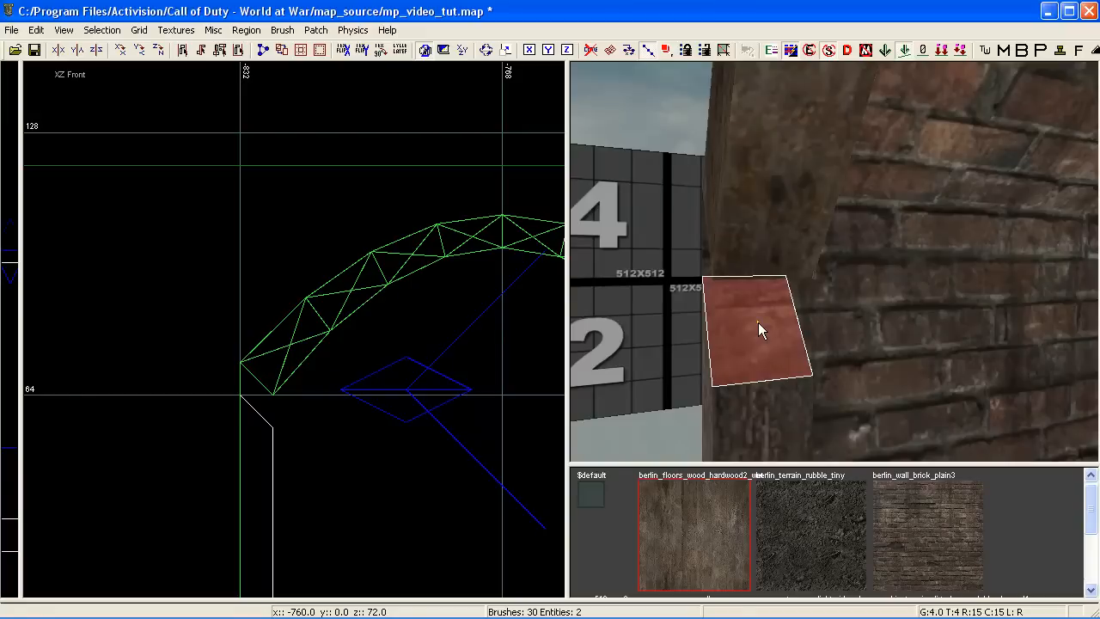
{"action": "scroll", "coordinate": [754, 530], "scroll_direction": "down", "scroll_amount": 5}
{"action": "left_click", "coordinate": [726, 512]}
{"action": "mouse_move", "coordinate": [758, 419]}
{"action": "right_mouse_down"}
{"action": "mouse_move", "coordinate": [730, 420]}
{"action": "mouse_move", "coordinate": [766, 340]}
{"action": "mouse_move", "coordinate": [717, 315]}
{"action": "mouse_move", "coordinate": [690, 359]}
{"action": "right_mouse_up"}
{"action": "left_click", "coordinate": [722, 321], "text": "shift"}
{"action": "left_click", "coordinate": [716, 292], "text": "shift"}
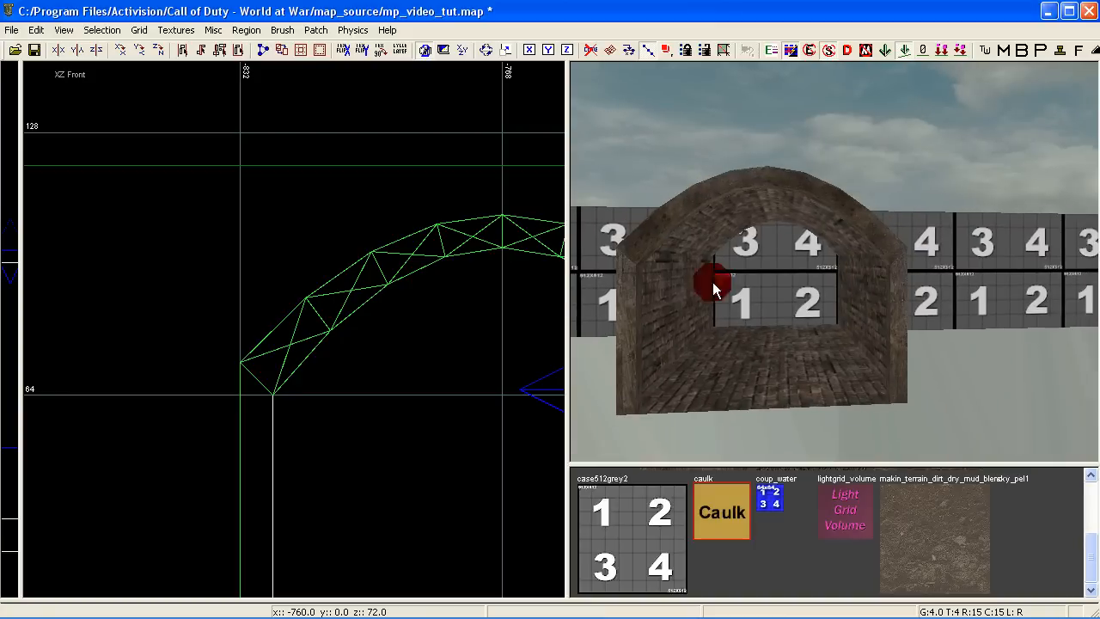
Convert both wooden posts to detail brushes
{"action": "left_click", "coordinate": [621, 309], "text": "shift"}
{"action": "left_click", "coordinate": [892, 288], "text": "shift"}
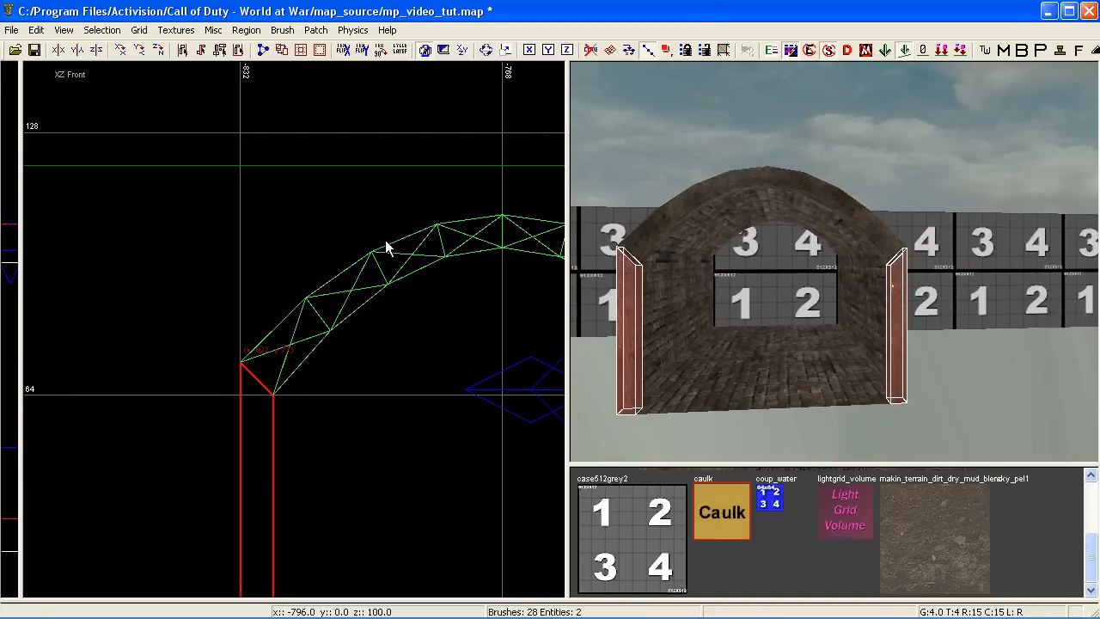
{"action": "right_click", "coordinate": [387, 246]}
{"action": "left_click", "coordinate": [427, 259]}
Select both posts and all arch patches of the wooden frame and move them slightly outward from the tunnel mouth in the top view
{"action": "mouse_move", "coordinate": [684, 317]}
{"action": "right_mouse_down"}
{"action": "mouse_move", "coordinate": [661, 258]}
{"action": "mouse_move", "coordinate": [640, 262]}
{"action": "right_mouse_up"}
{"action": "scroll", "coordinate": [326, 337], "scroll_direction": "down", "scroll_amount": 2}
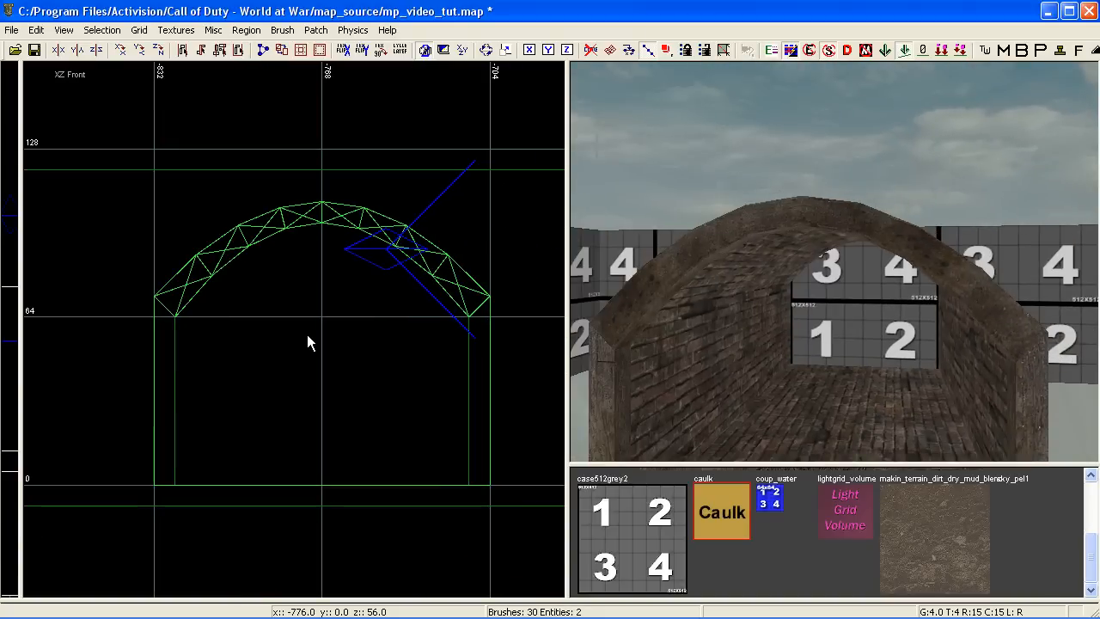
{"action": "left_click", "coordinate": [161, 360], "text": "shift"}
{"action": "left_click", "coordinate": [668, 344], "text": "shift"}
{"action": "left_click", "coordinate": [606, 358], "text": "shift"}
{"action": "left_click", "coordinate": [638, 290], "text": "shift"}
{"action": "left_click", "coordinate": [1006, 400], "text": "shift"}
{"action": "right_click_drag", "start_coordinate": [944, 404], "coordinate": [937, 312]}
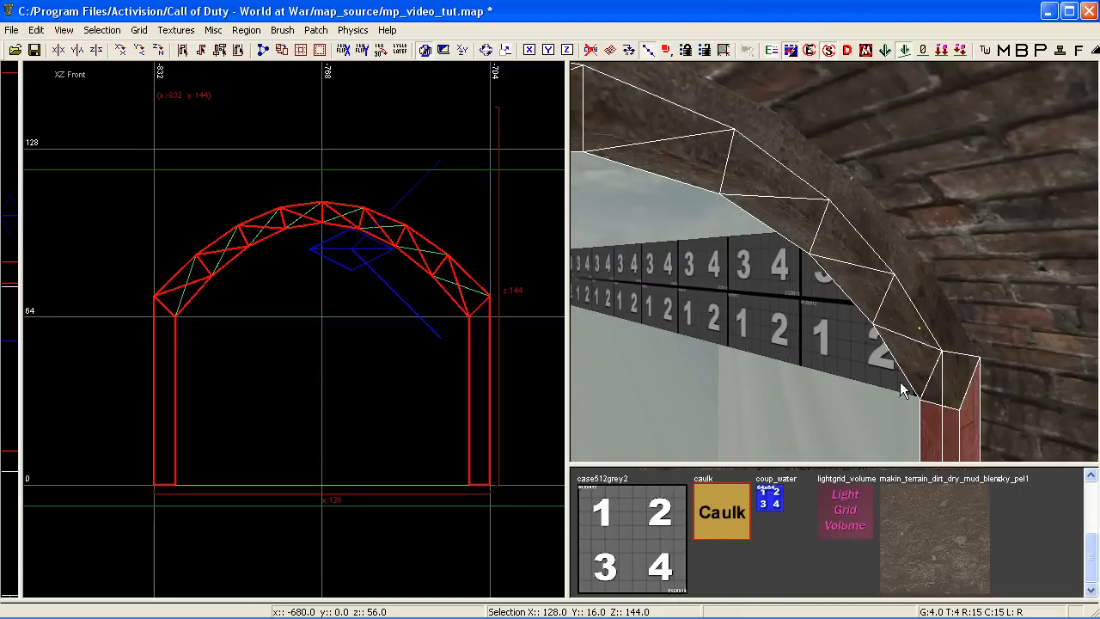
{"action": "right_click_drag", "start_coordinate": [896, 395], "coordinate": [825, 408]}
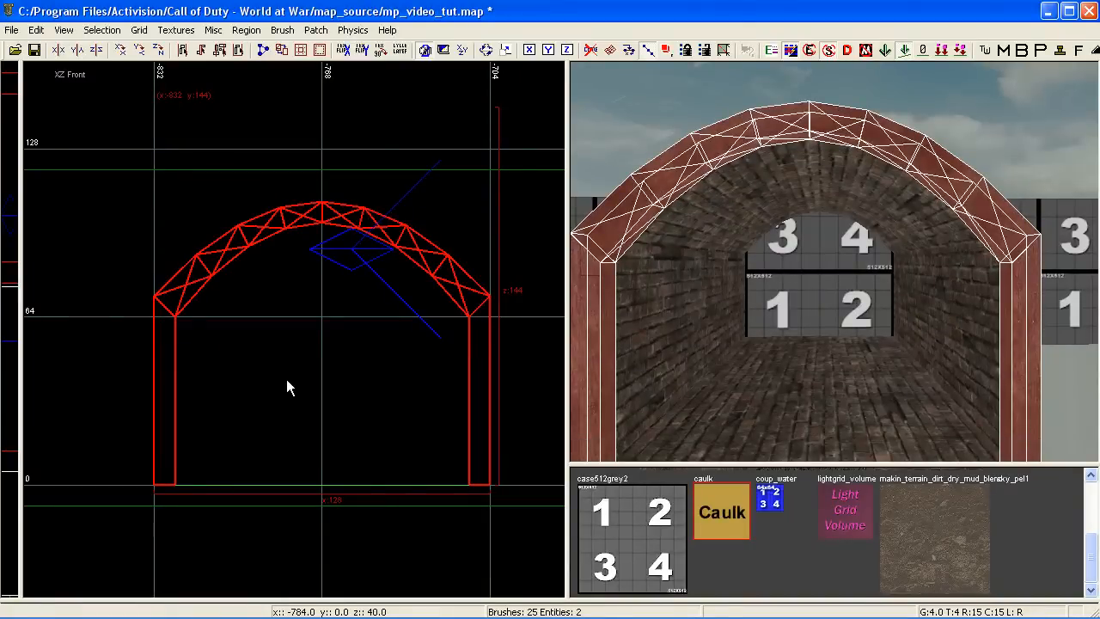
{"action": "key", "text": "ctrl+Tab"}
{"action": "key", "text": "ctrl+Tab"}
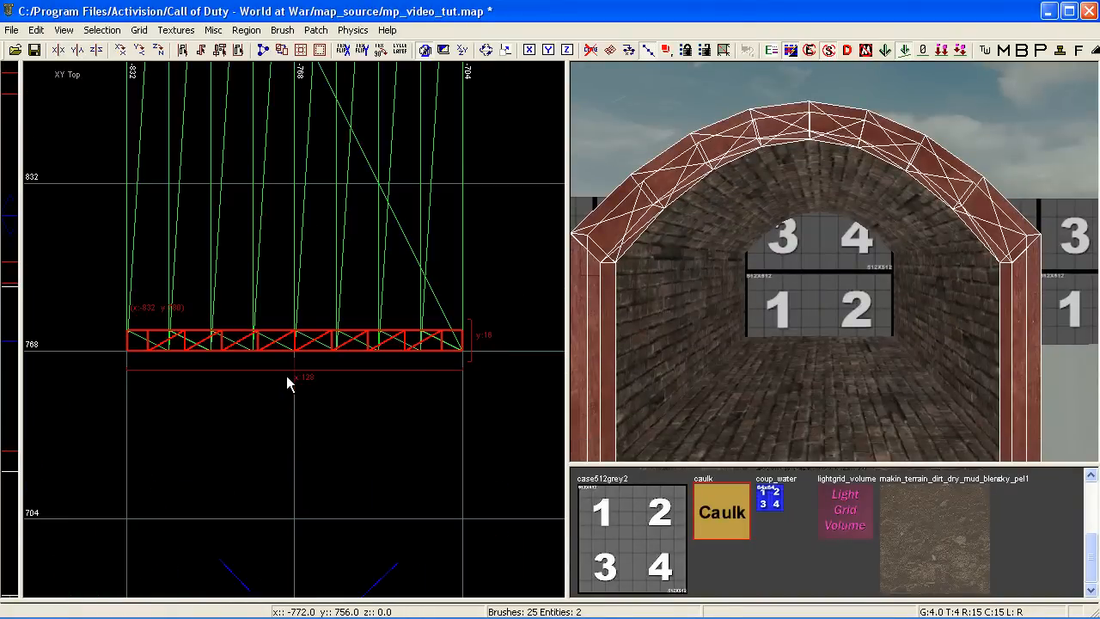
{"action": "right_click_drag", "start_coordinate": [287, 380], "coordinate": [351, 422]}
{"action": "left_click_drag", "start_coordinate": [351, 422], "coordinate": [357, 439]}
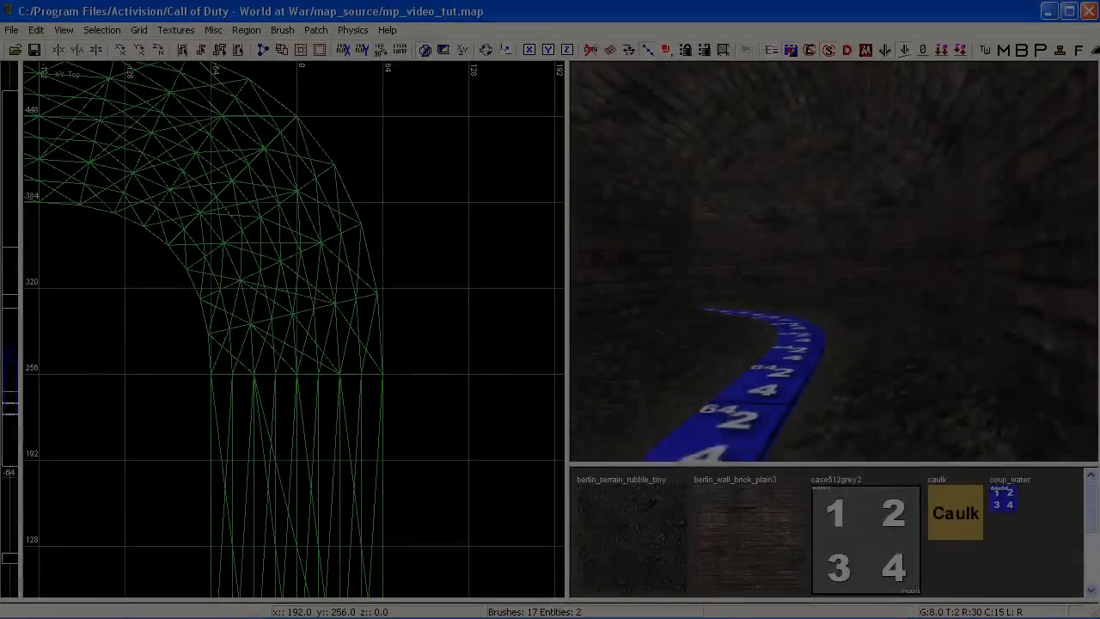
Show the lightmap layer and apply natural texturing to the lightmap of the tunnel's brick wall and ceiling patch
{"action": "key", "text": "Up"}
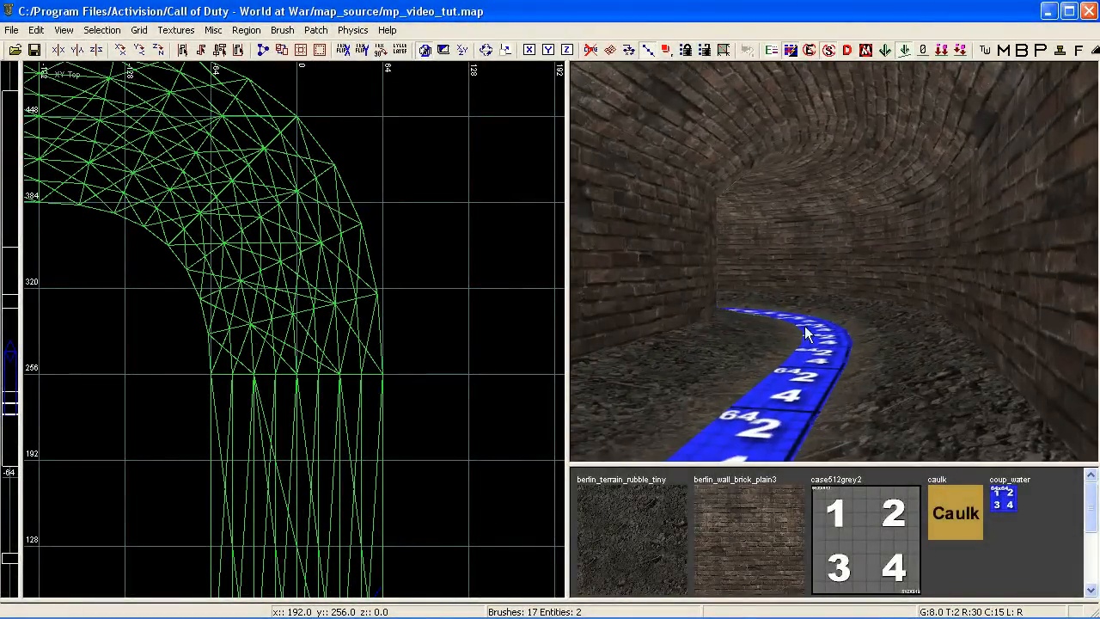
{"action": "left_click", "coordinate": [675, 246], "text": "shift"}
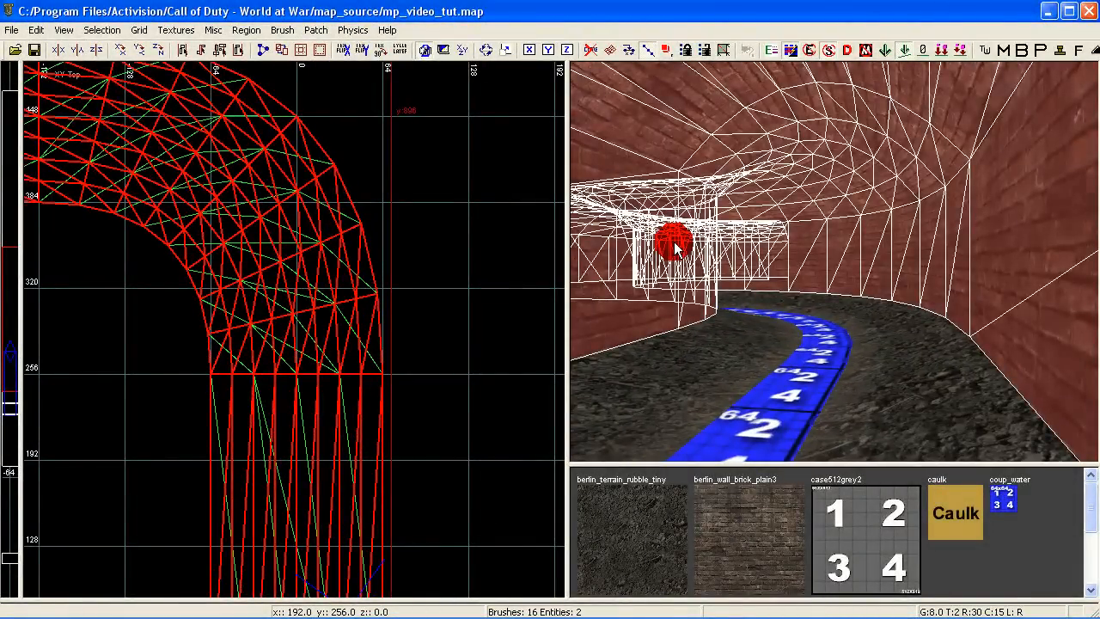
{"action": "key", "text": "ctrl+l"}
{"action": "key", "text": "s"}
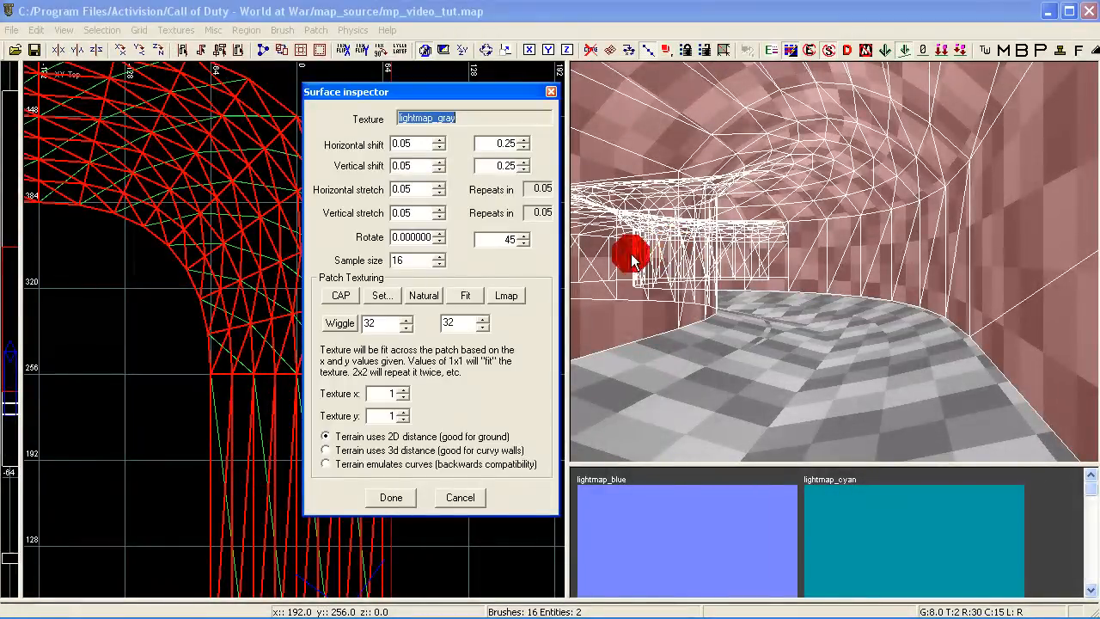
{"action": "left_click", "coordinate": [430, 298]}
{"action": "left_click", "coordinate": [391, 497]}
Apply natural texturing to the lightmaps of the tunnel's ground and channel patches
{"action": "left_click", "coordinate": [730, 384], "text": "shift"}
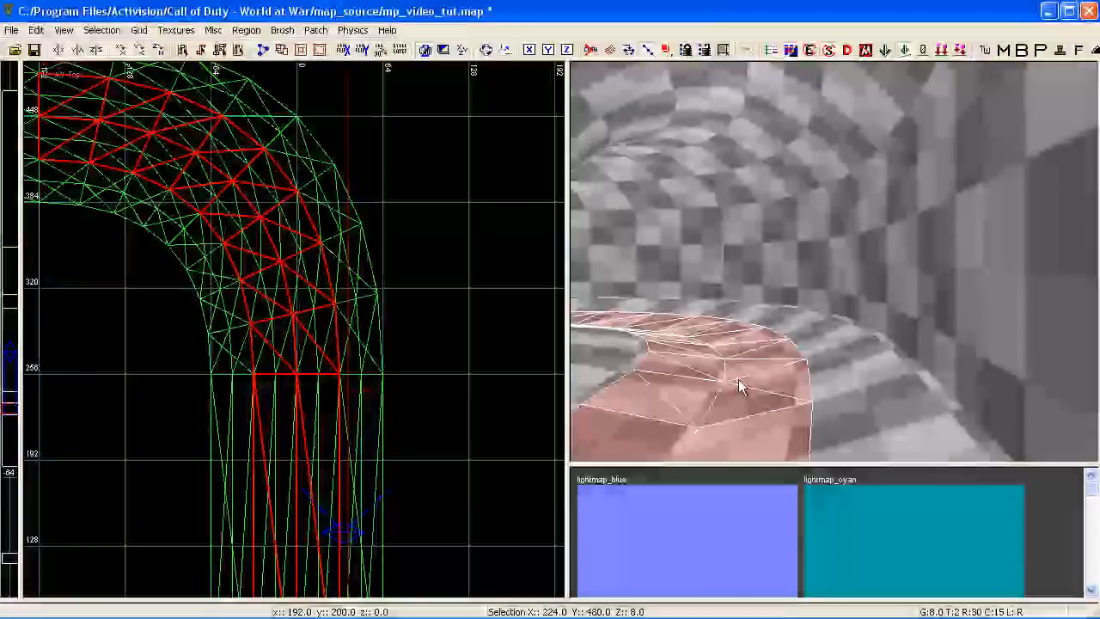
{"action": "left_click", "coordinate": [828, 374], "text": "shift"}
{"action": "right_click_drag", "start_coordinate": [828, 375], "coordinate": [708, 391]}
{"action": "left_click", "coordinate": [709, 345], "text": "shift"}
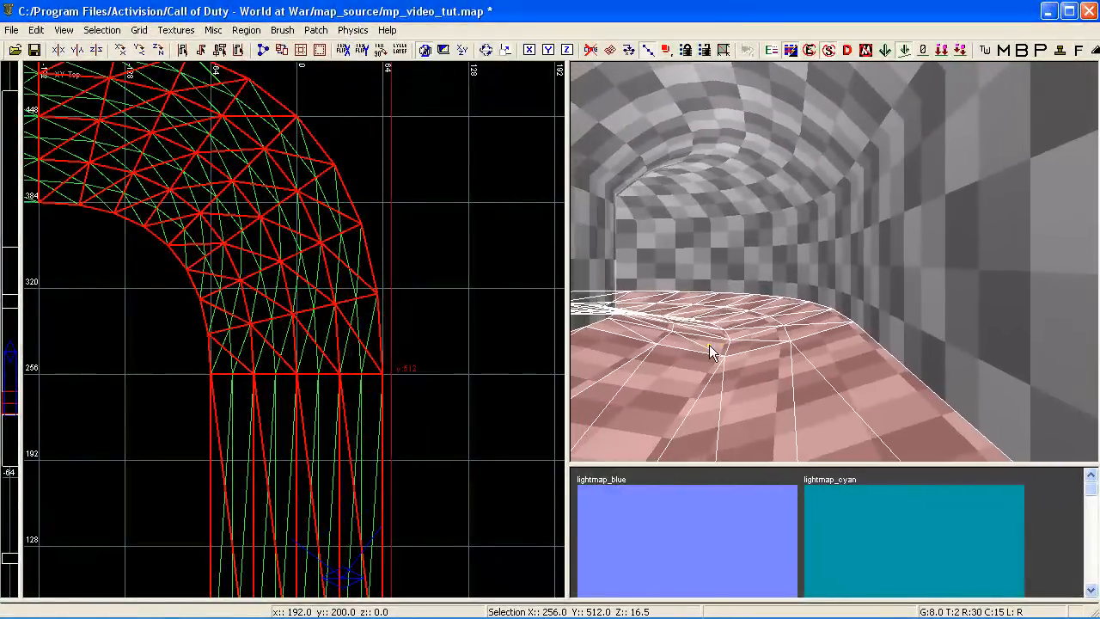
{"action": "key", "text": "s"}
{"action": "left_click", "coordinate": [427, 296]}
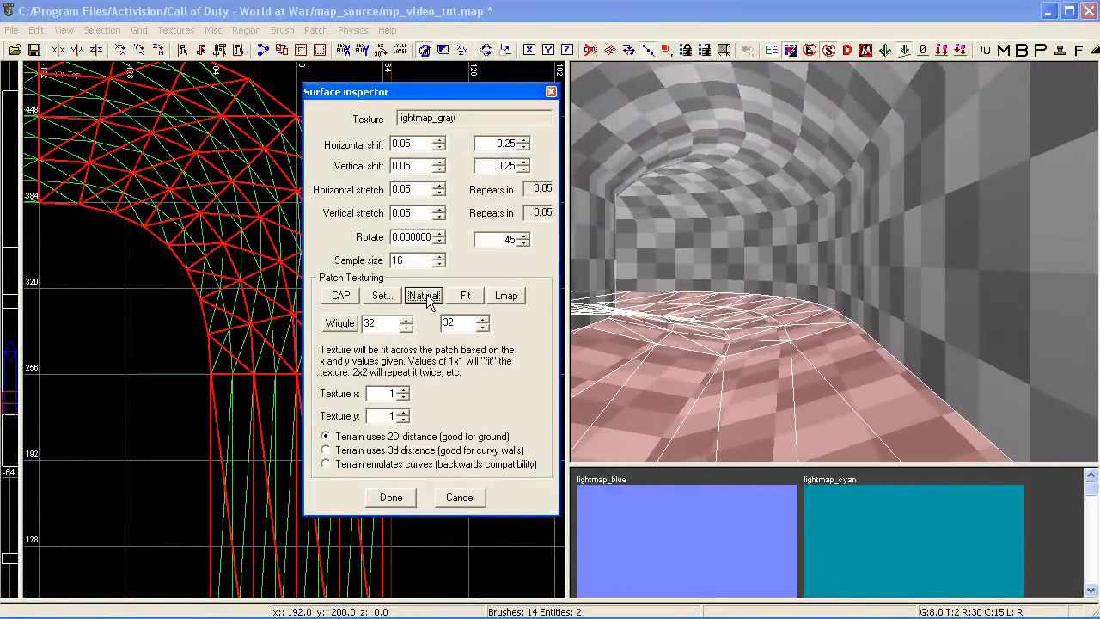
{"action": "left_click", "coordinate": [391, 507]}
{"action": "key", "text": "Escape"}
Switch the display from the lightmap layer back to the regular textures and view the curved tunnel
{"action": "right_click_drag", "start_coordinate": [653, 403], "coordinate": [705, 382]}
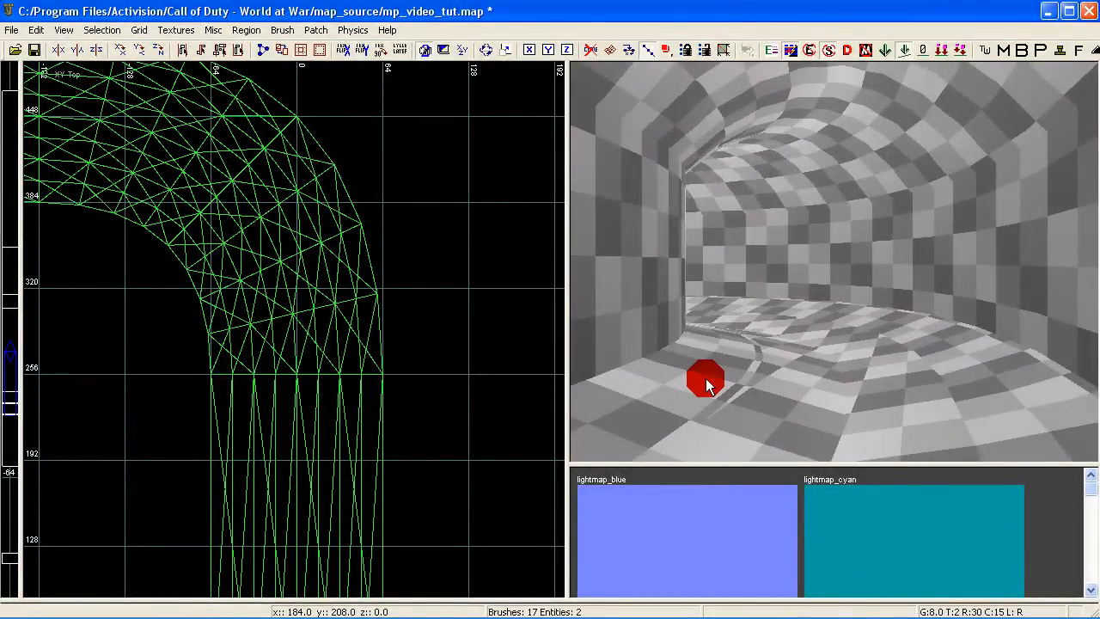
{"action": "key", "text": "F8"}
{"action": "key", "text": "F8"}
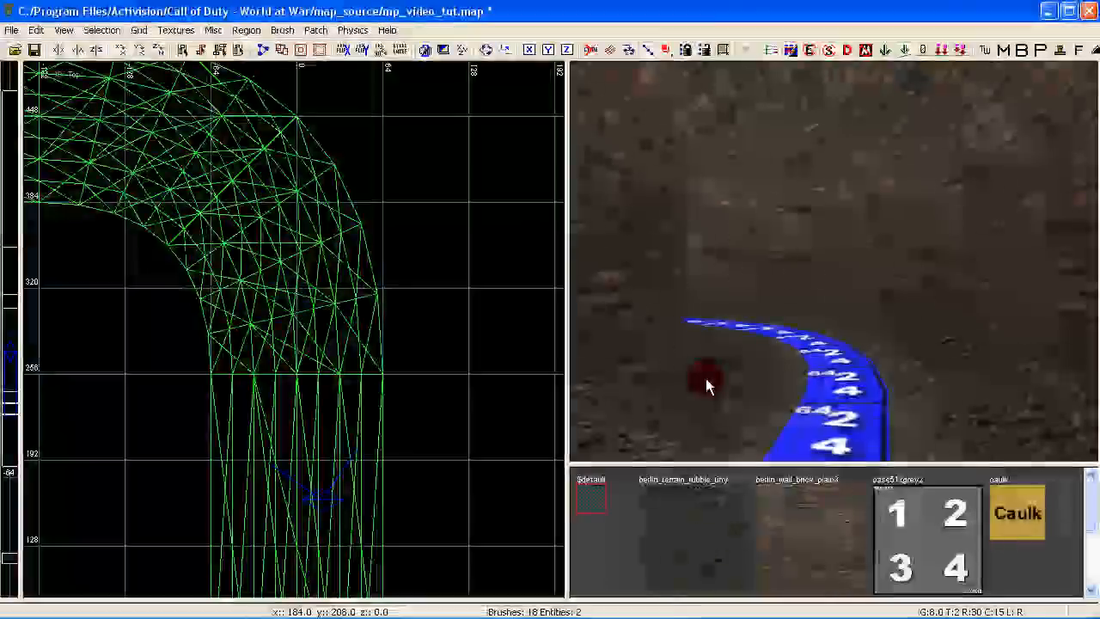
{"action": "right_click_drag", "start_coordinate": [705, 378], "coordinate": [763, 367]}
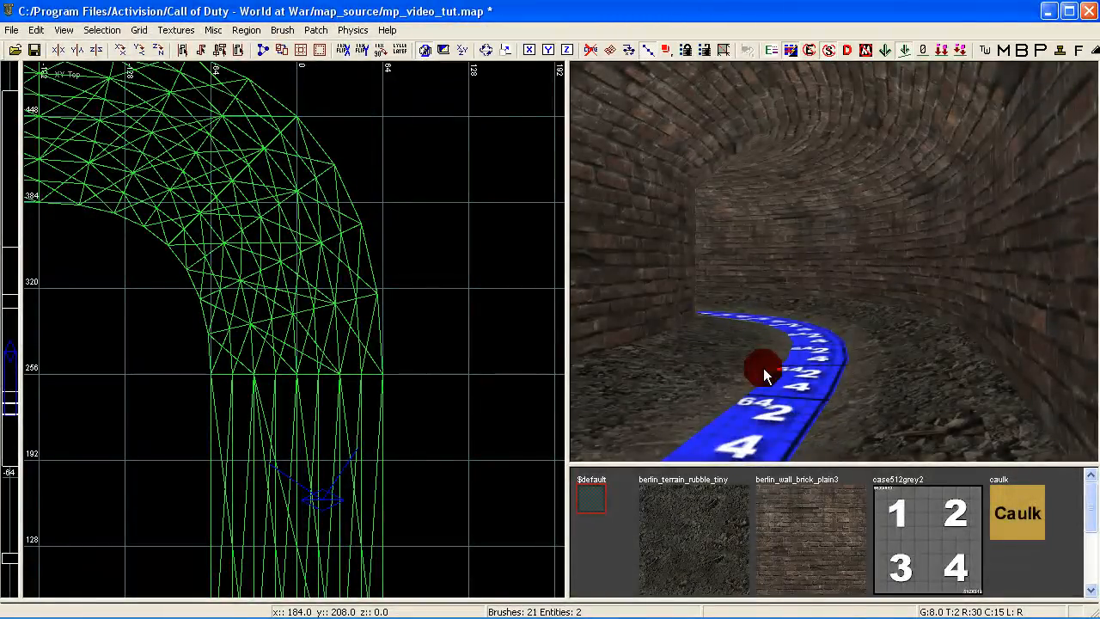